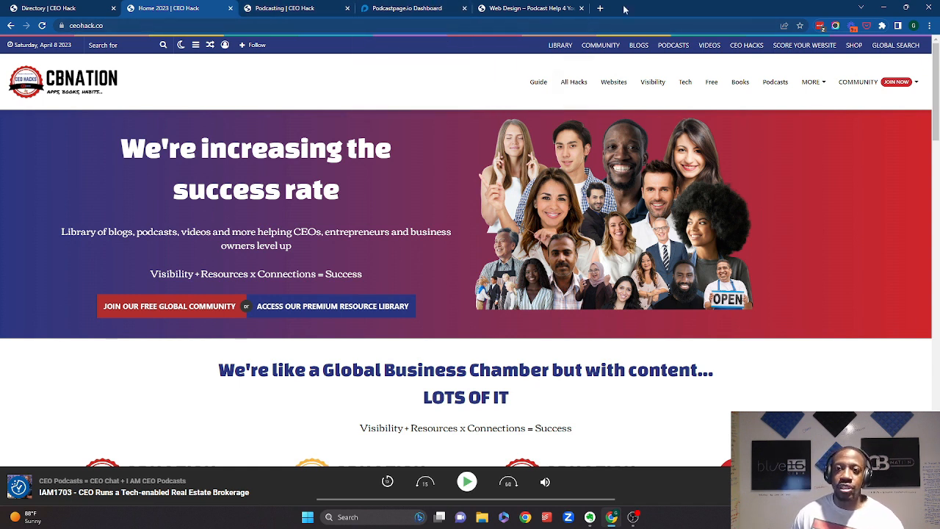
- Open the Podcasts section of the CEO Hack site
{"action": "left_click", "coordinate": [111, 25]}
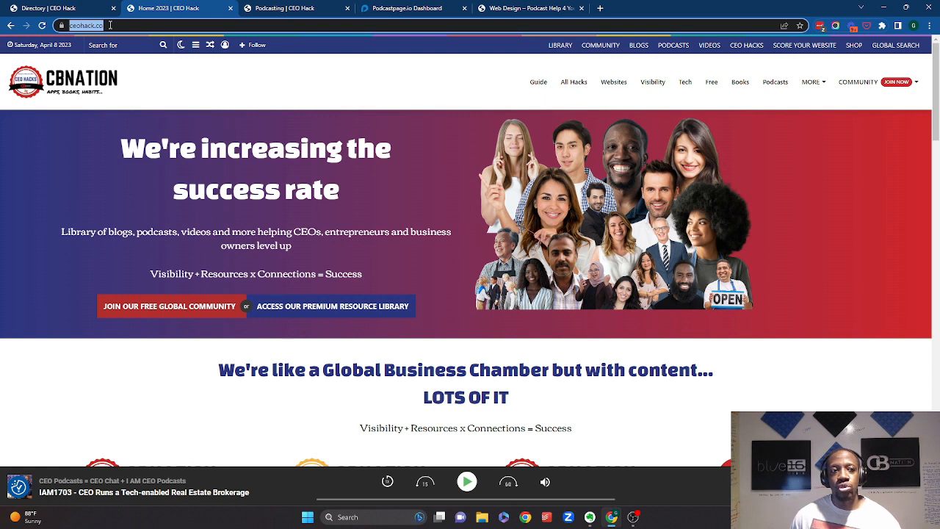
{"action": "left_click", "coordinate": [110, 25]}
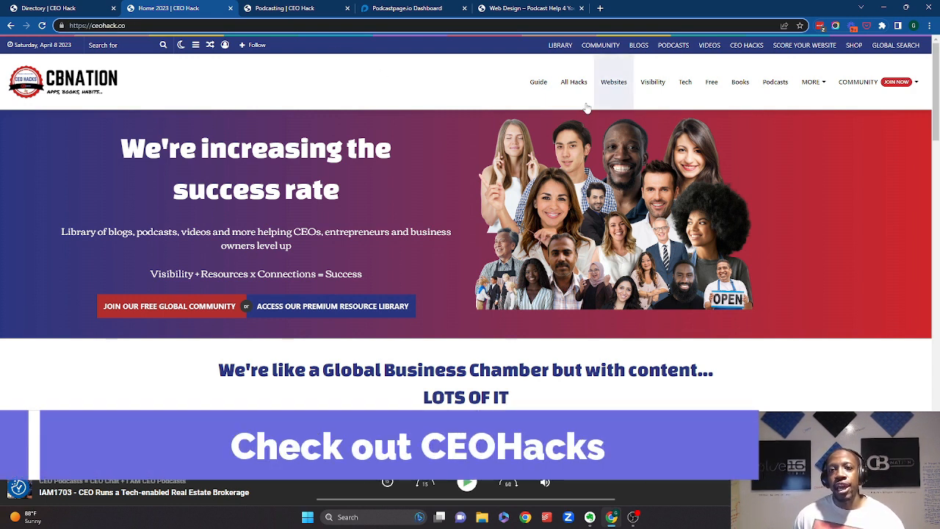
{"action": "left_click", "coordinate": [771, 97]}
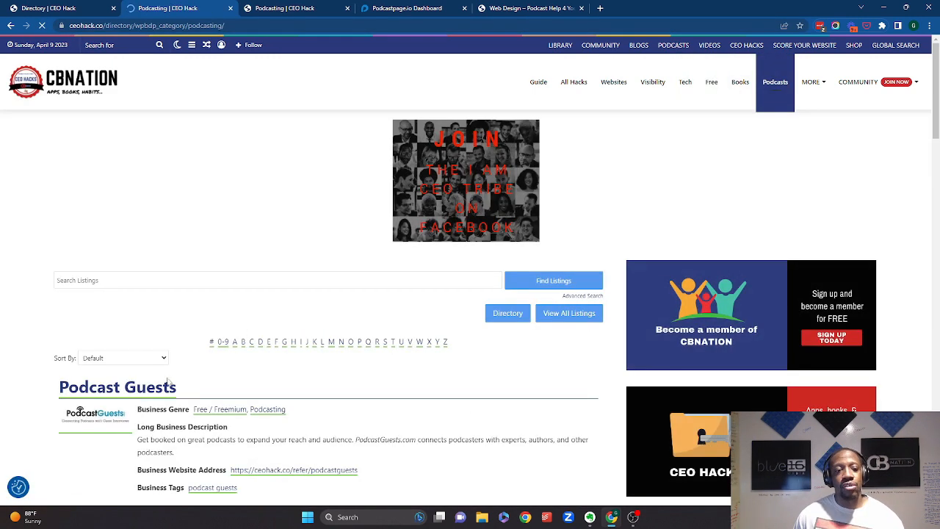
- Sort the podcasting directory listings by Business Name
{"action": "scroll", "coordinate": [163, 375], "scroll_direction": "down", "scroll_amount": 1}
{"action": "scroll", "coordinate": [163, 375], "scroll_direction": "down", "scroll_amount": 4}
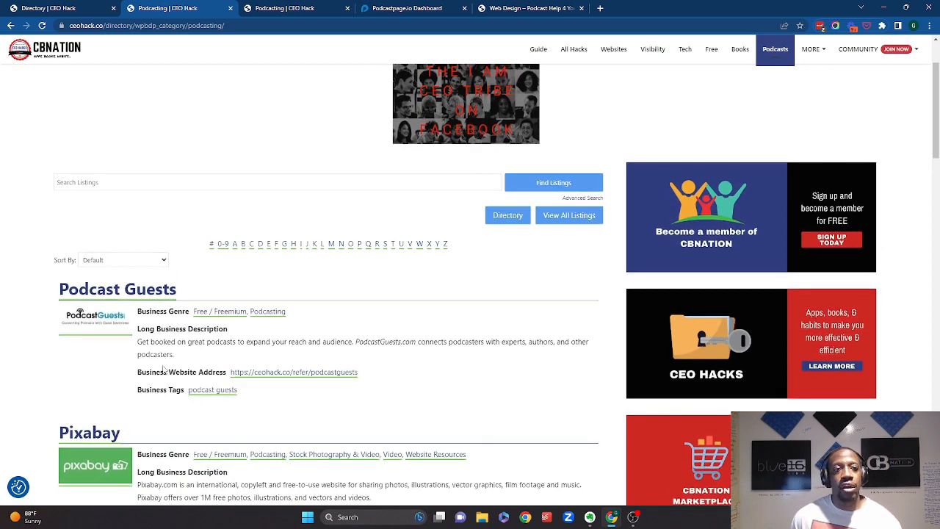
{"action": "scroll", "coordinate": [163, 368], "scroll_direction": "up", "scroll_amount": 3}
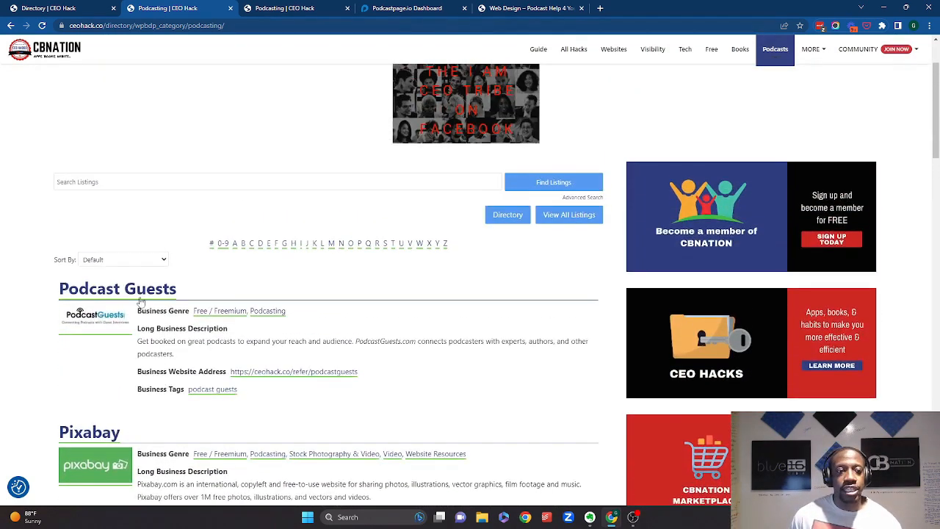
{"action": "left_click", "coordinate": [146, 262]}
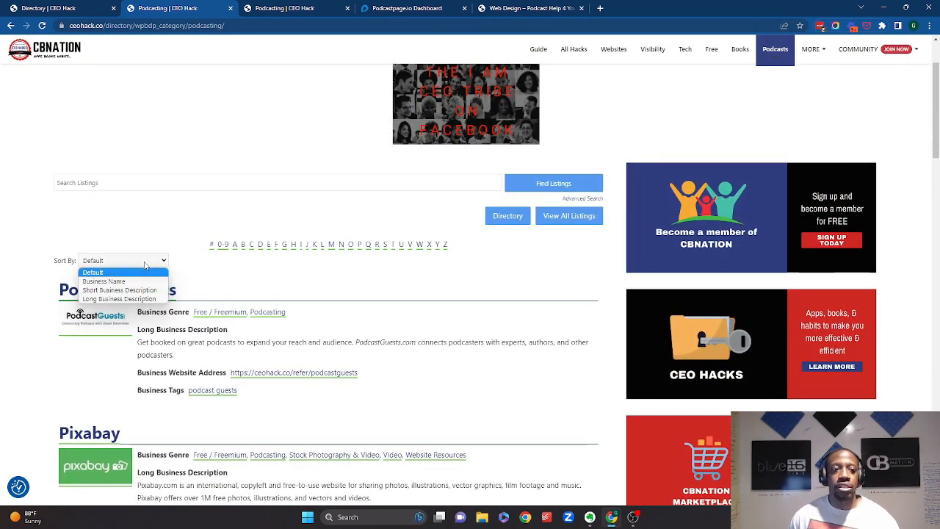
{"action": "left_click", "coordinate": [144, 282]}
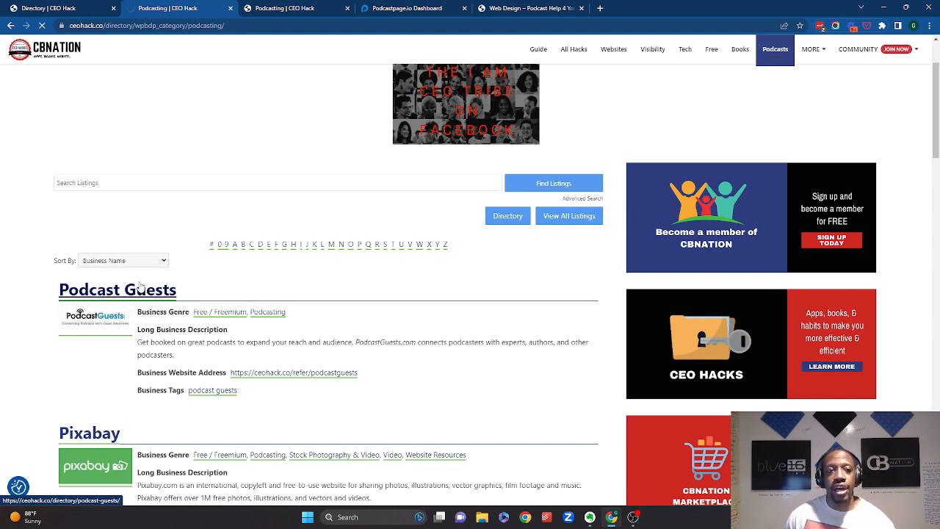
- Go to the next page of the sorted podcasting listings
{"action": "scroll", "coordinate": [143, 296], "scroll_direction": "down", "scroll_amount": 7}
{"action": "scroll", "coordinate": [142, 296], "scroll_direction": "down", "scroll_amount": 15}
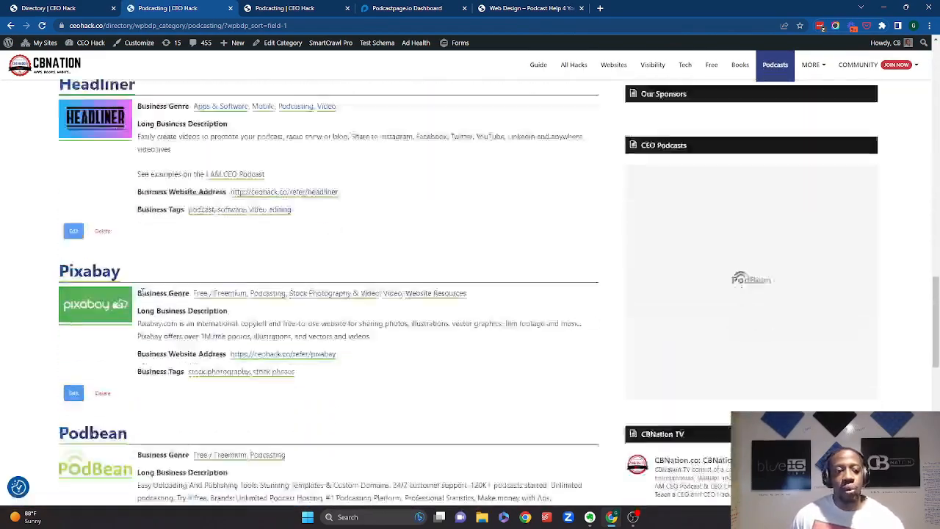
{"action": "scroll", "coordinate": [141, 297], "scroll_direction": "down", "scroll_amount": 3}
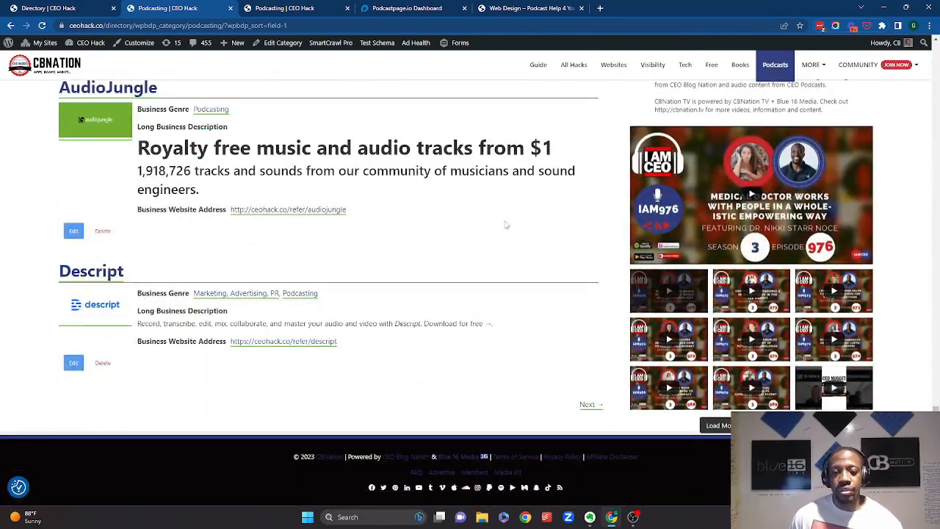
{"action": "left_click", "coordinate": [590, 404]}
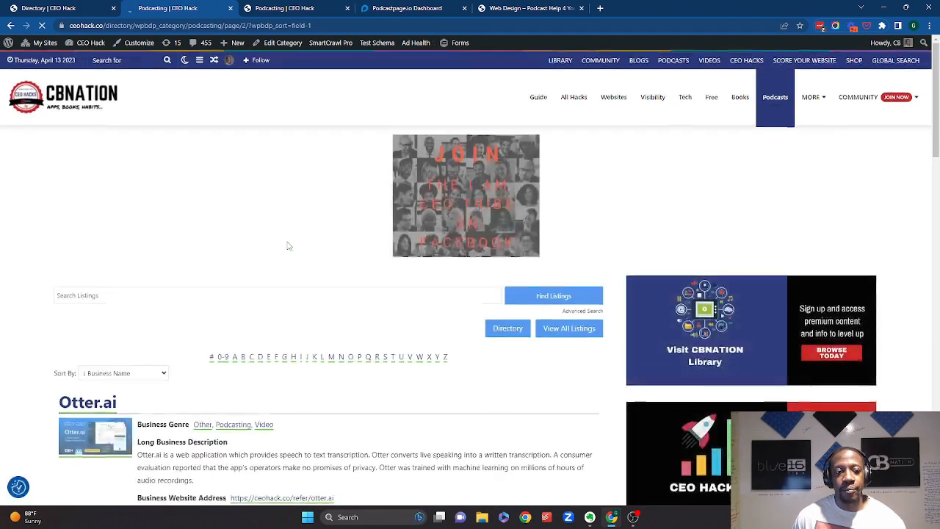
- Open the PodcastPage listing's website link
{"action": "scroll", "coordinate": [287, 246], "scroll_direction": "down", "scroll_amount": 7}
{"action": "scroll", "coordinate": [286, 245], "scroll_direction": "up", "scroll_amount": 2}
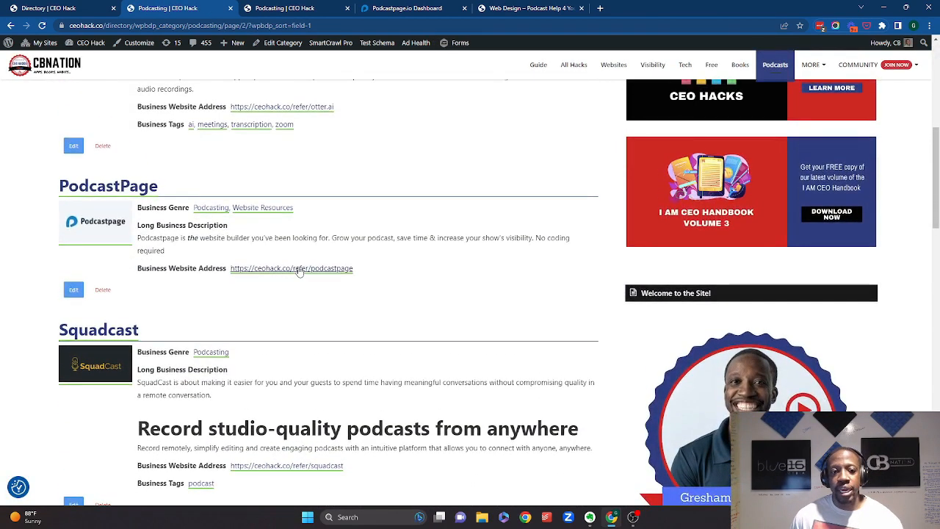
{"action": "left_click", "coordinate": [300, 271]}
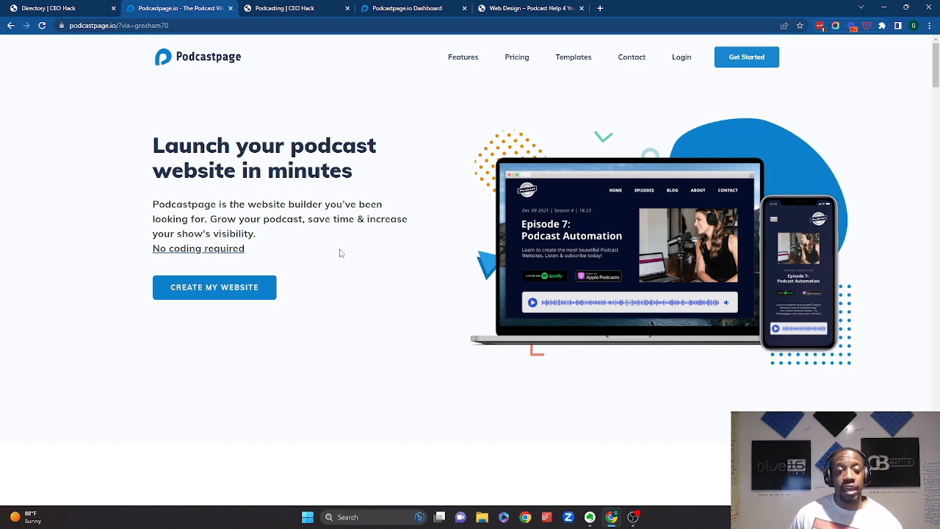
- Go from the Create My Website sign-up through login to the app.podcastpage.io dashboard
{"action": "left_click", "coordinate": [258, 289]}
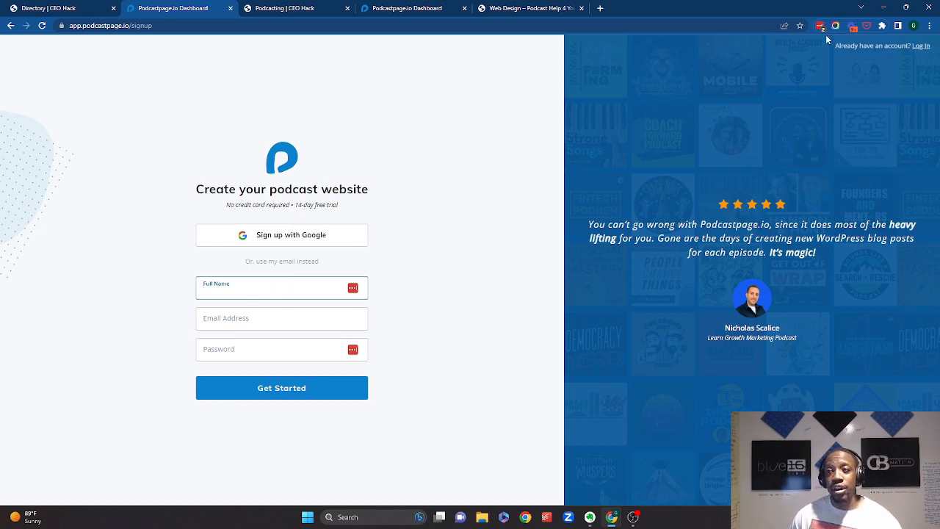
{"action": "left_click", "coordinate": [921, 45]}
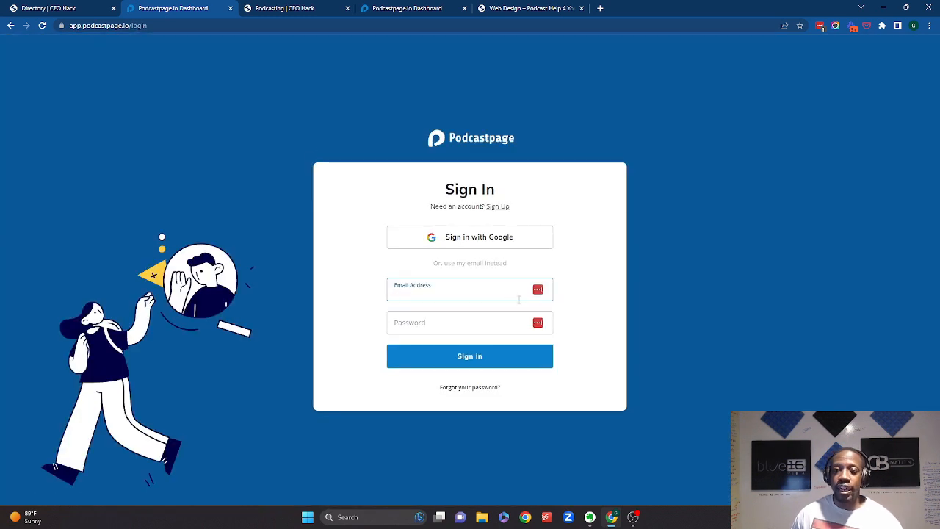
{"action": "left_click_drag", "start_coordinate": [129, 25], "coordinate": [203, 54]}
{"action": "key", "text": "BackSpace"}
{"action": "key", "text": "Return"}
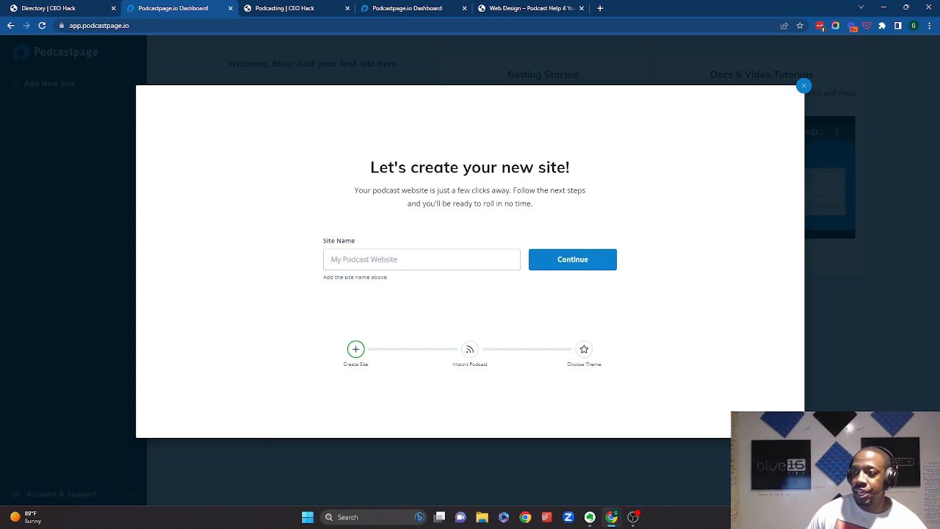
- Open ceopodcasts.com in a new browser tab
{"action": "left_click", "coordinate": [599, 8]}
{"action": "type", "text": "ceo"}
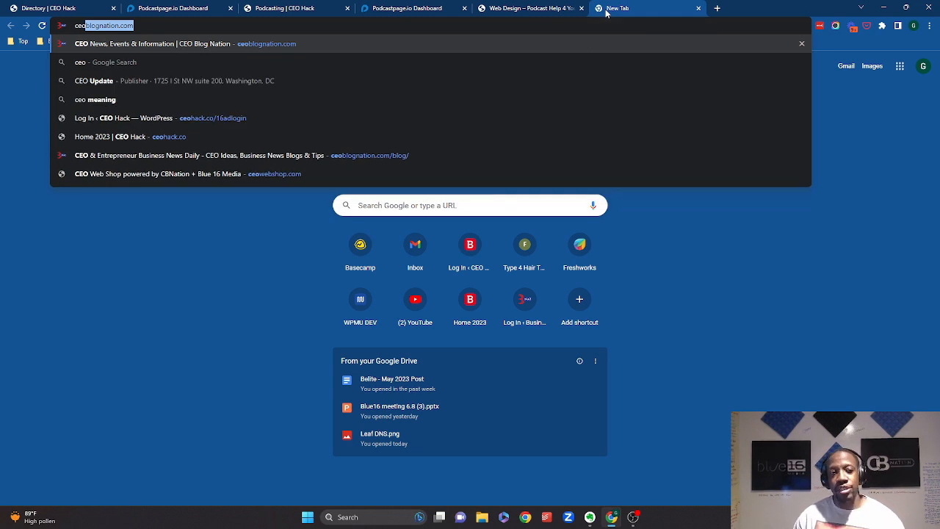
{"action": "type", "text": "pod"}
{"action": "key", "text": "Return"}
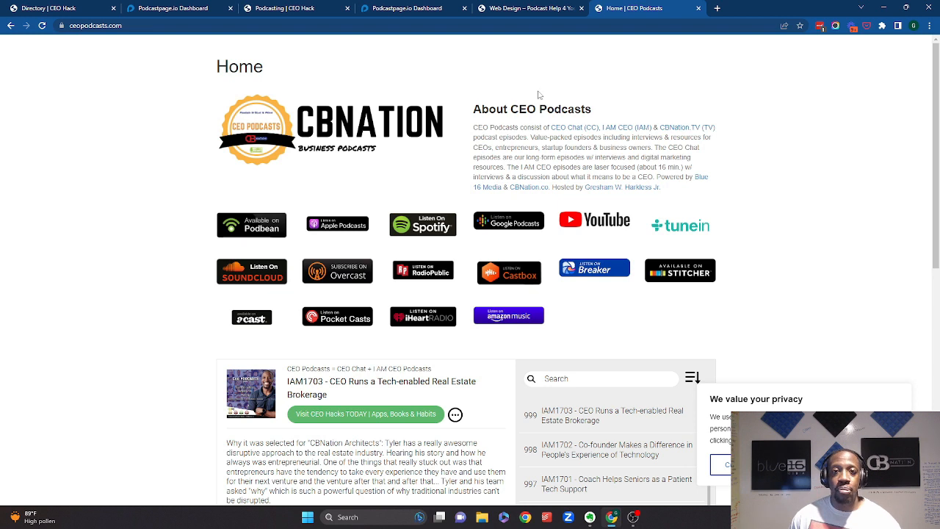
- Return to the Podcastpage dashboard tab, name the new site CEO Podcasts and continue
{"action": "left_click", "coordinate": [531, 9]}
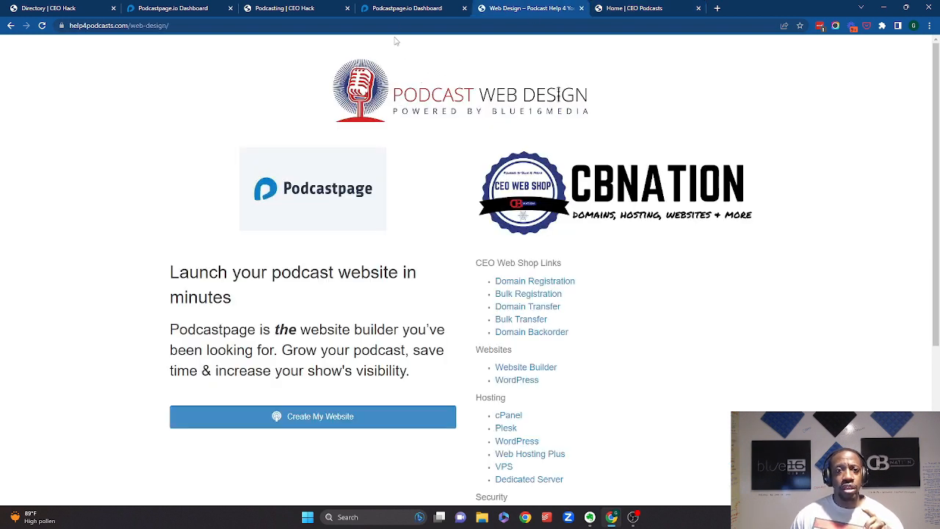
{"action": "left_click", "coordinate": [272, 14]}
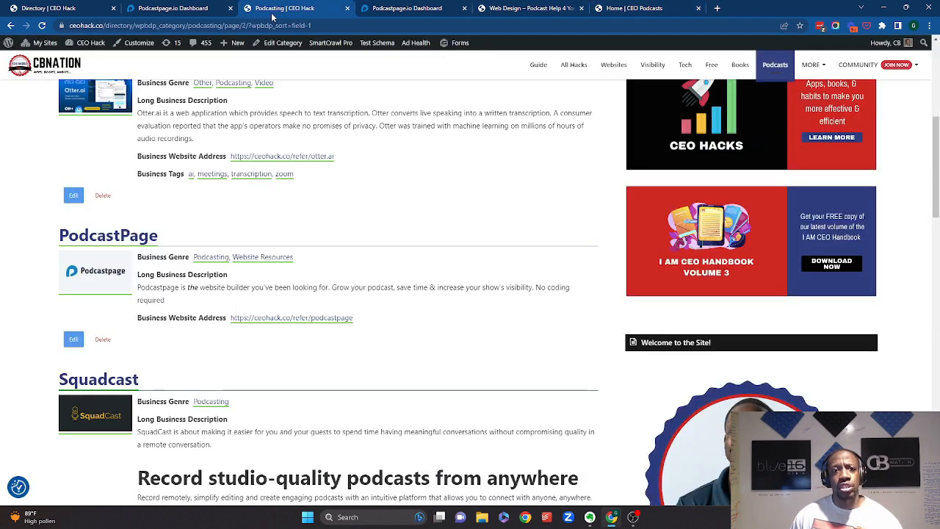
{"action": "left_click", "coordinate": [204, 7]}
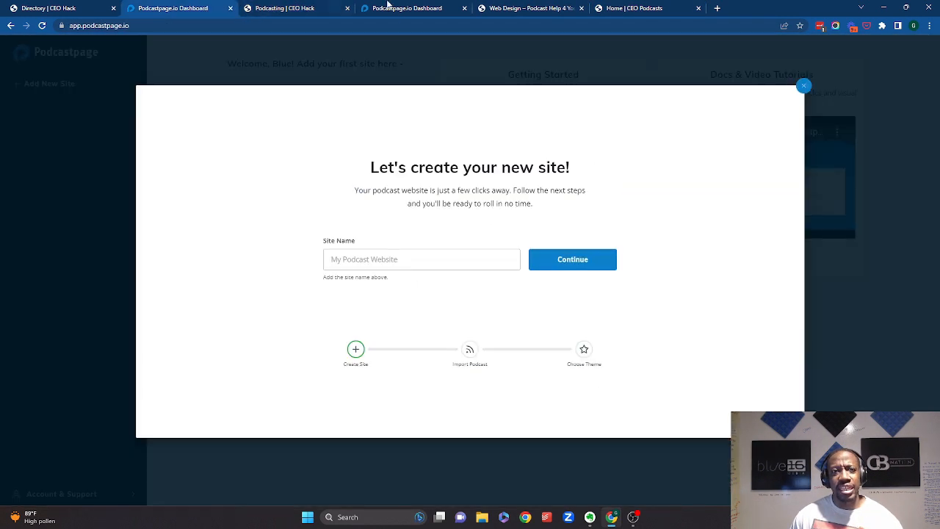
{"action": "left_click", "coordinate": [440, 250]}
{"action": "key", "text": "Caps_Lock"}
{"action": "type", "text": "CEO"}
{"action": "key", "text": "Caps_Lock"}
{"action": "type", "text": "Podcasts"}
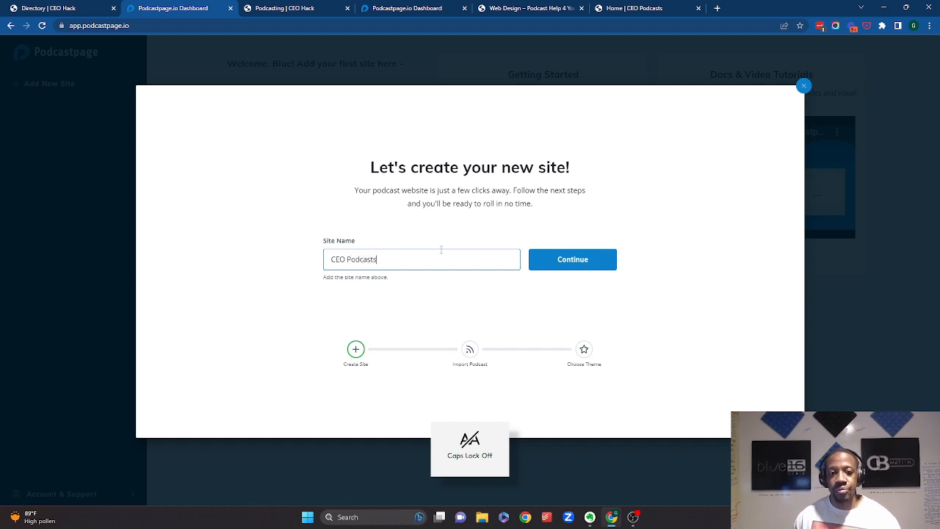
{"action": "left_click", "coordinate": [563, 259]}
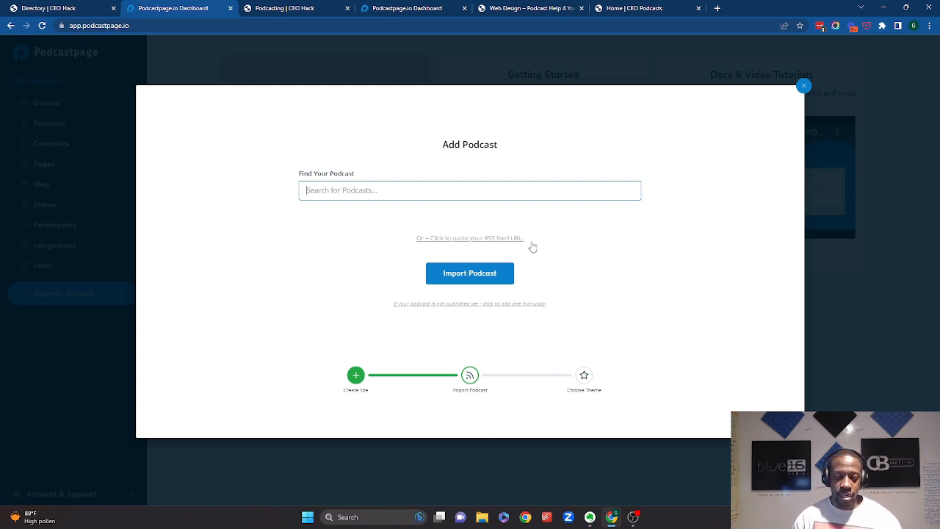
- Search for ceo podcasts and pick CEO Podcasts: CEO Chat Podcast + I AM CEO Podcast Powered by Blue16 Media & CBNation.co
{"action": "type", "text": "ceo podcasts"}
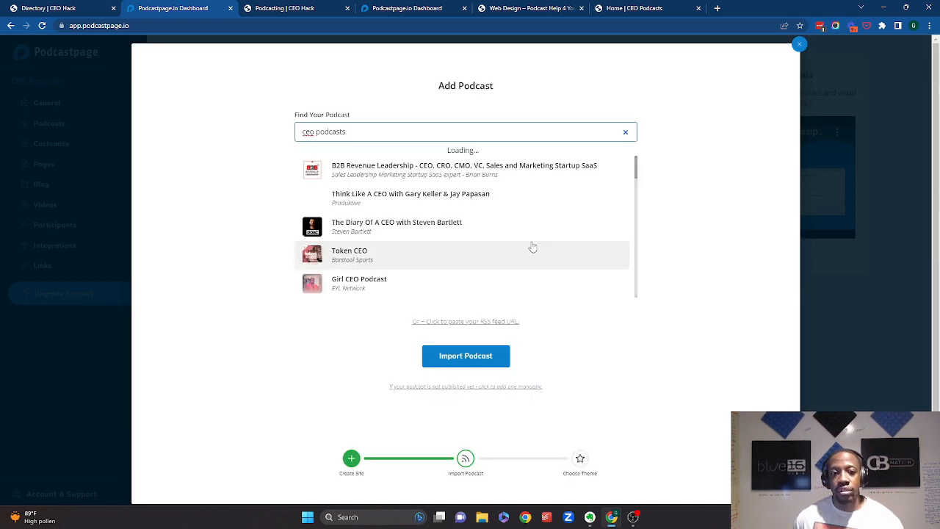
{"action": "scroll", "coordinate": [536, 247], "scroll_direction": "down", "scroll_amount": 4}
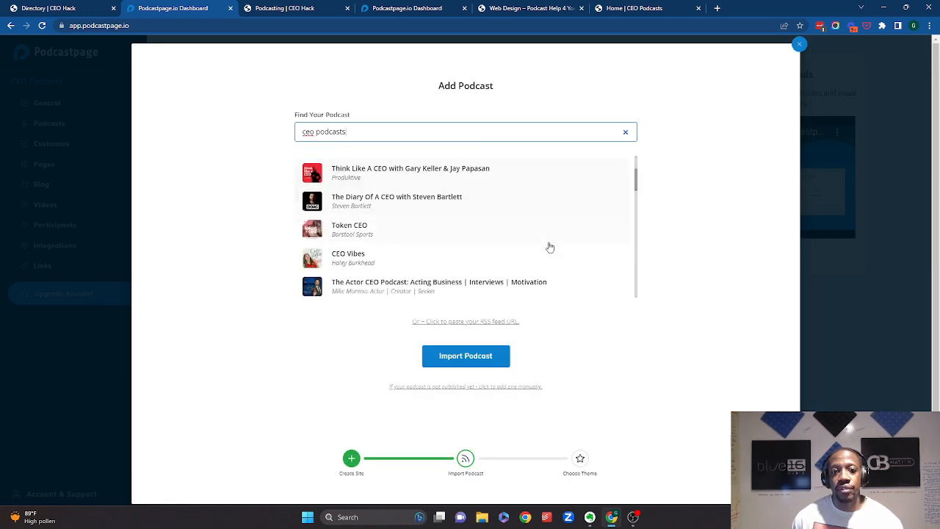
{"action": "scroll", "coordinate": [550, 248], "scroll_direction": "down", "scroll_amount": 5}
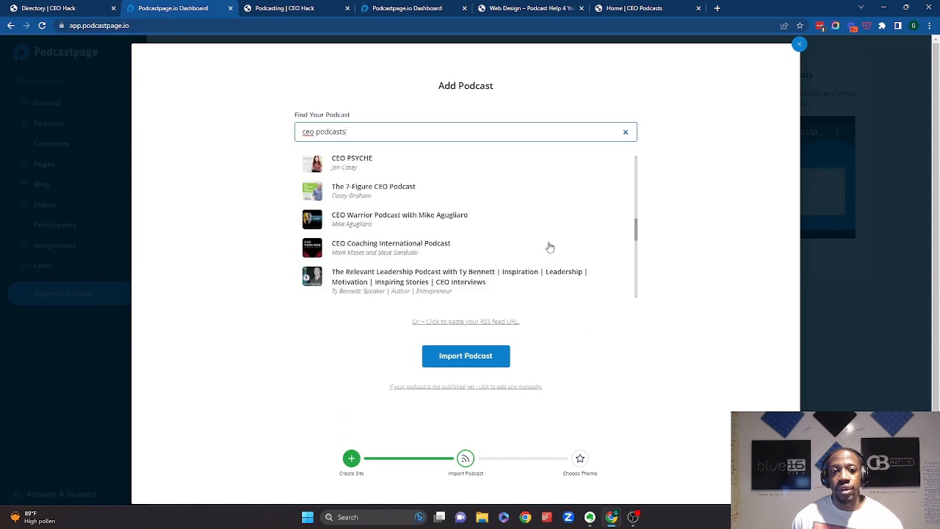
{"action": "scroll", "coordinate": [549, 247], "scroll_direction": "up", "scroll_amount": 4}
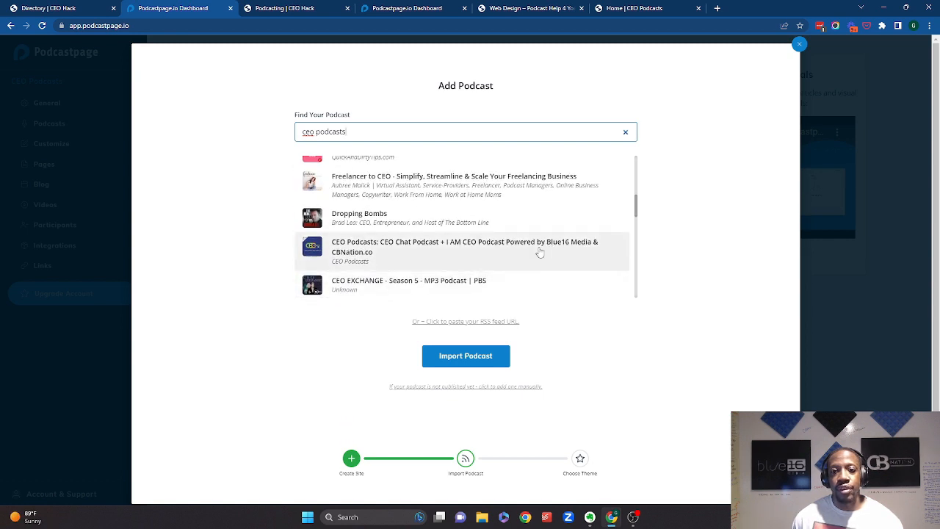
{"action": "left_click", "coordinate": [536, 247]}
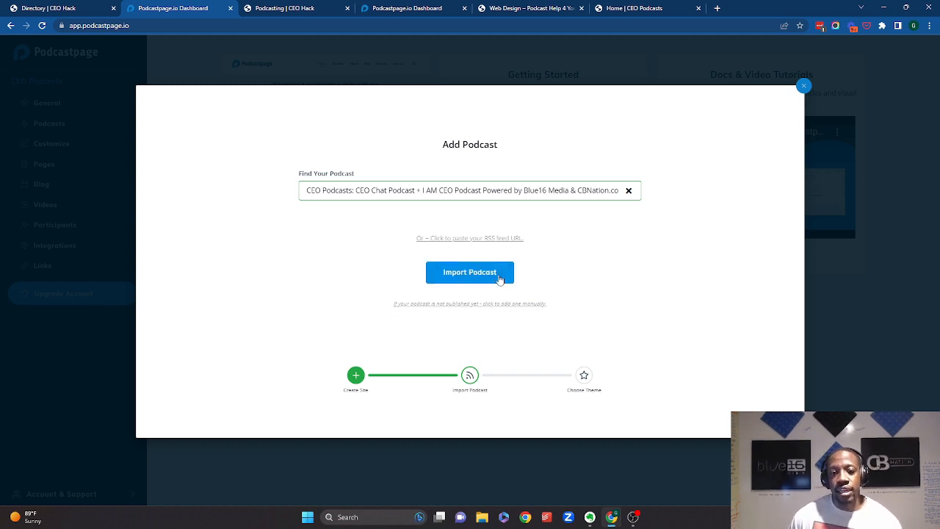
- Open the RSS feed URL option and import the podcast
{"action": "left_click", "coordinate": [435, 242]}
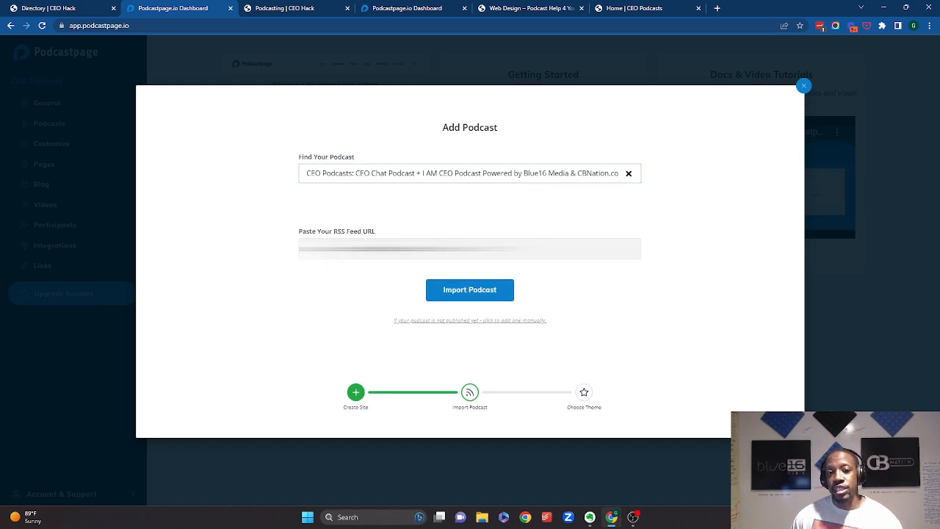
{"action": "left_click", "coordinate": [494, 295]}
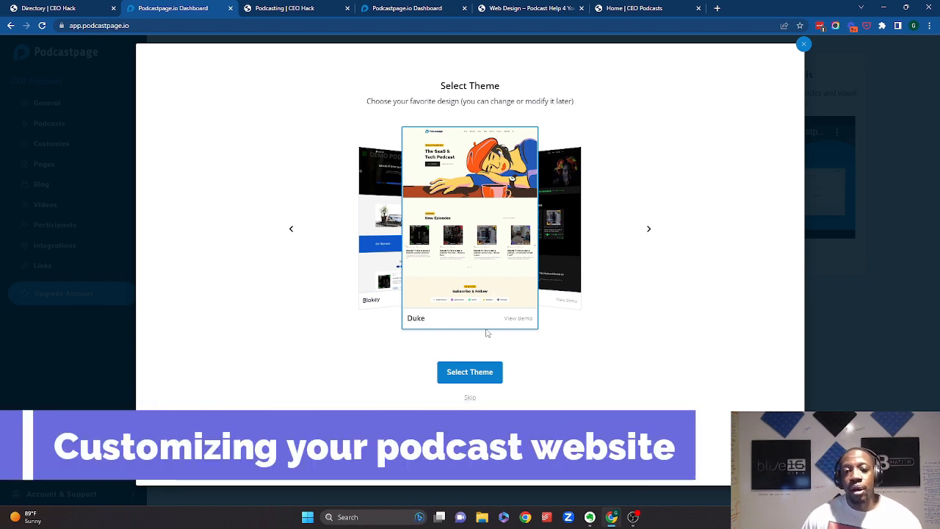
- Browse through the available site themes in the theme carousel
{"action": "left_click", "coordinate": [648, 232]}
{"action": "left_click", "coordinate": [649, 232]}
{"action": "left_click", "coordinate": [649, 232]}
{"action": "left_click", "coordinate": [649, 232]}
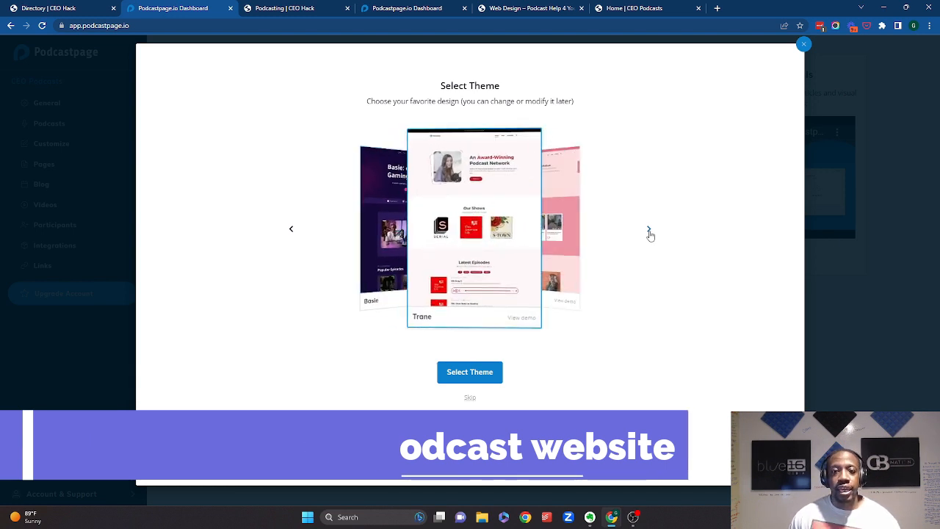
{"action": "left_click", "coordinate": [649, 232]}
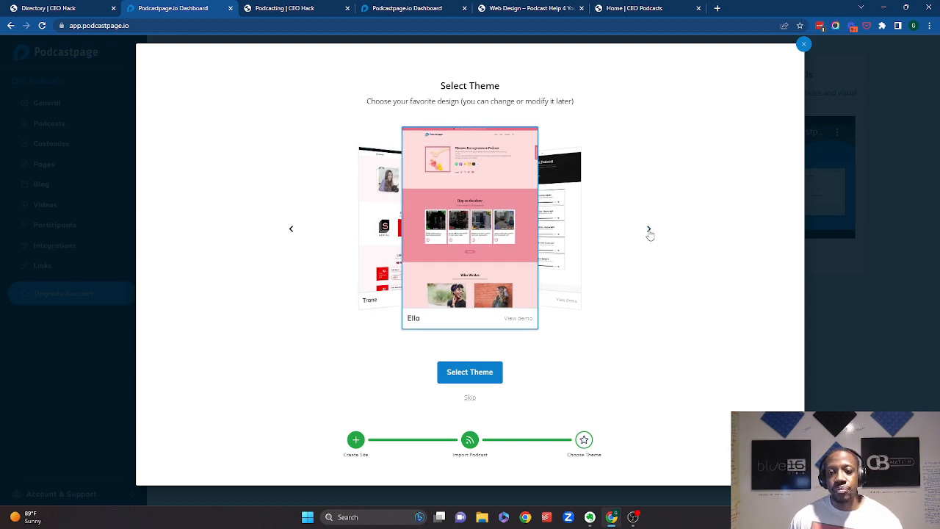
{"action": "left_click", "coordinate": [649, 233]}
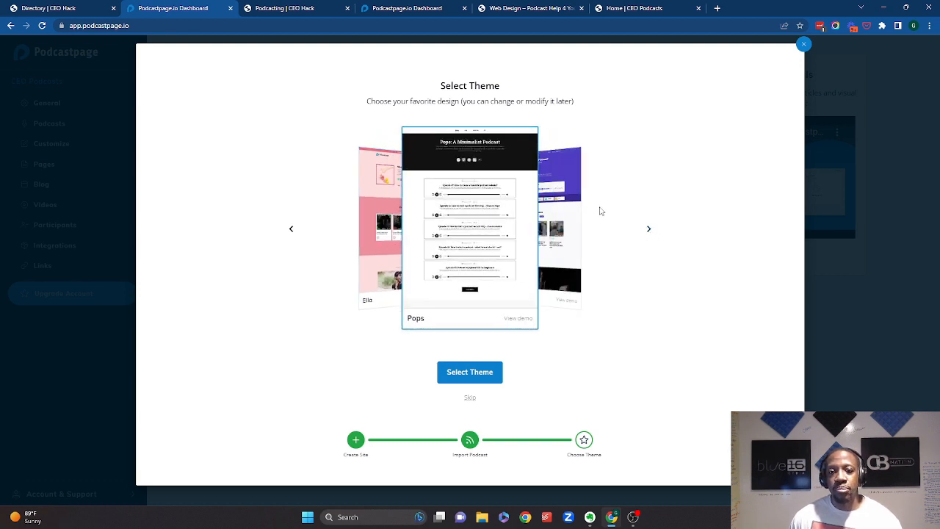
{"action": "left_click", "coordinate": [648, 230]}
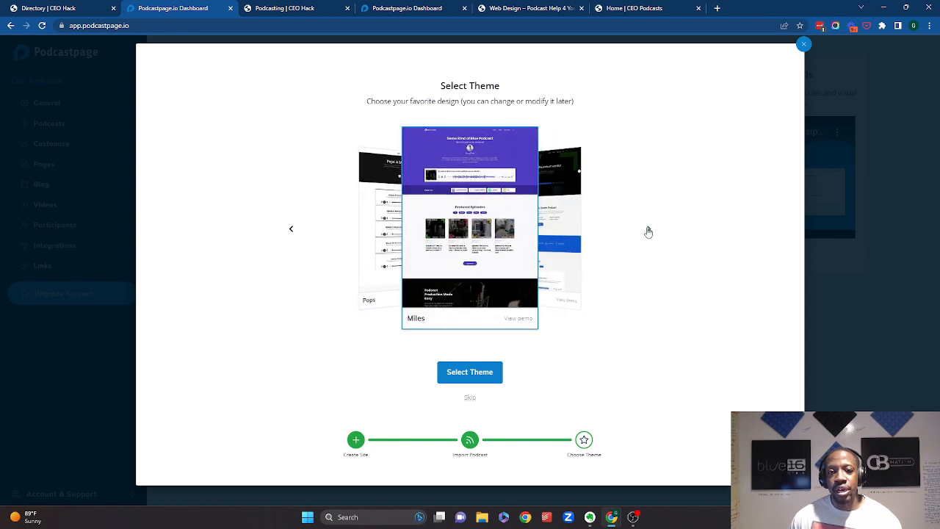
{"action": "left_click", "coordinate": [648, 231]}
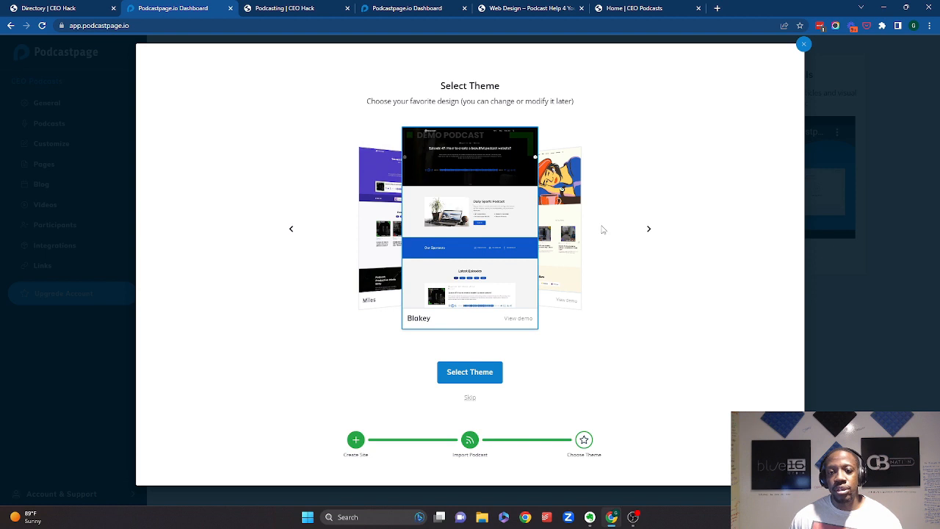
{"action": "left_click", "coordinate": [649, 229]}
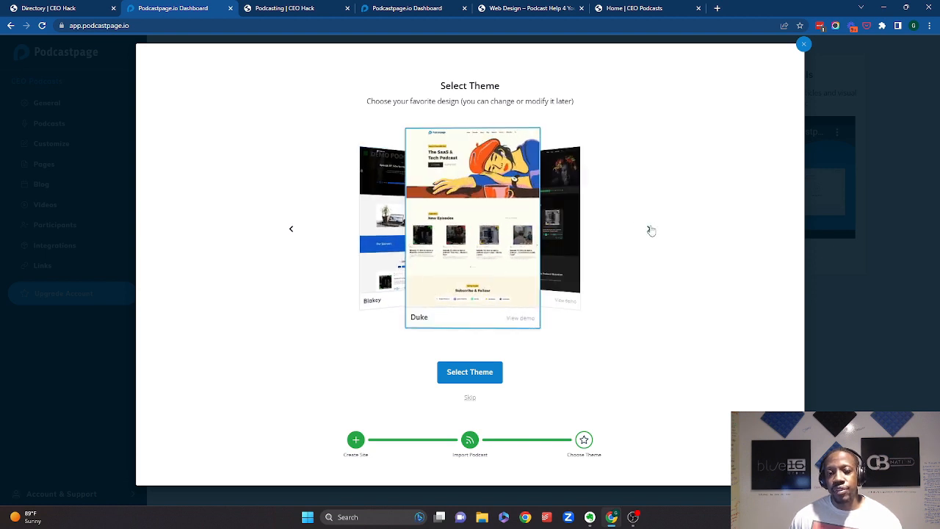
- Browse further through the theme carousel and select the Trane theme
{"action": "left_click", "coordinate": [649, 229]}
{"action": "left_click", "coordinate": [649, 229]}
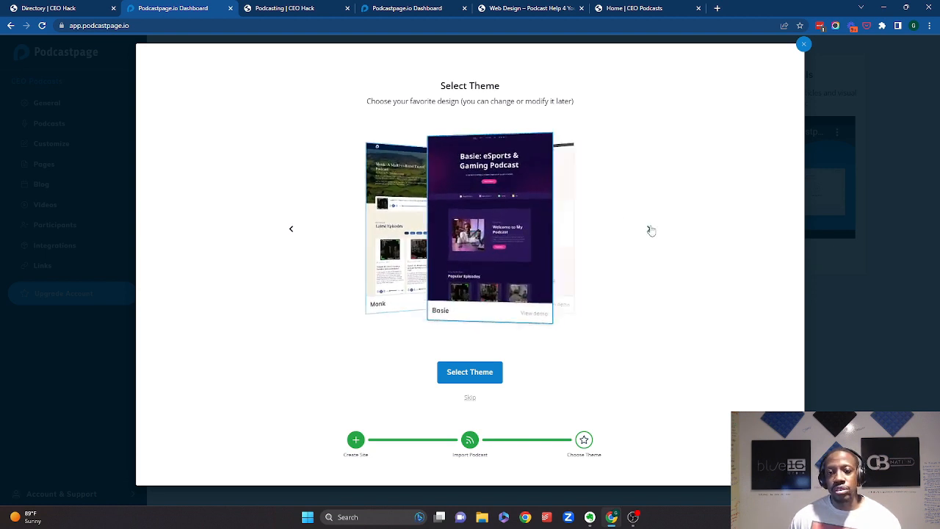
{"action": "left_click", "coordinate": [649, 229]}
{"action": "left_click", "coordinate": [649, 229]}
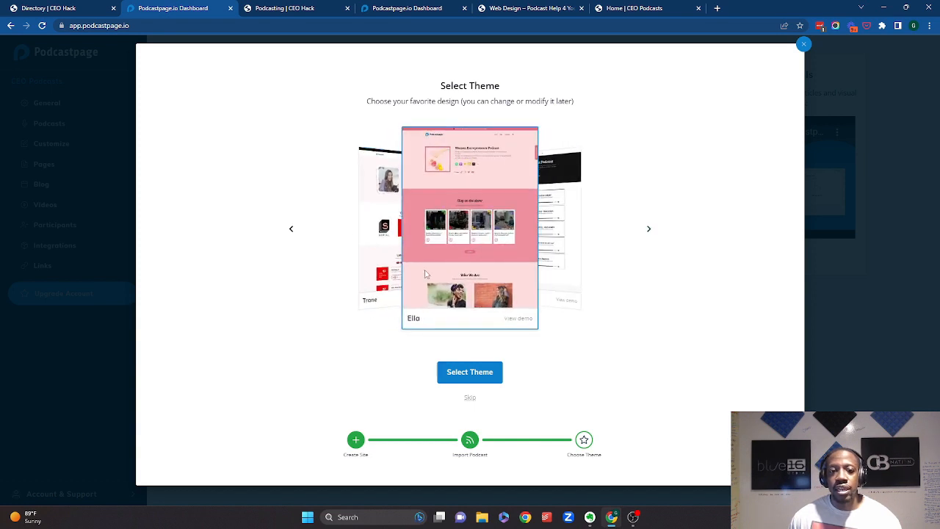
{"action": "left_click", "coordinate": [290, 229]}
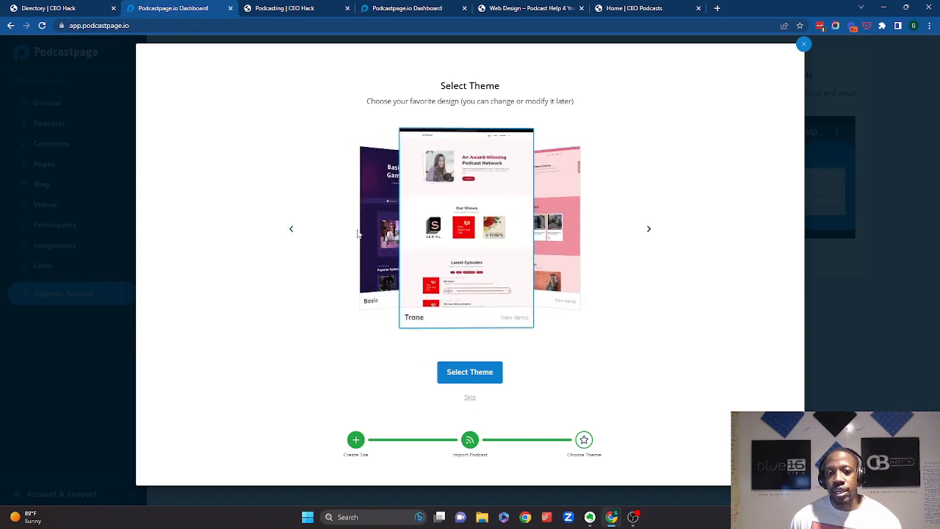
{"action": "left_click", "coordinate": [649, 230]}
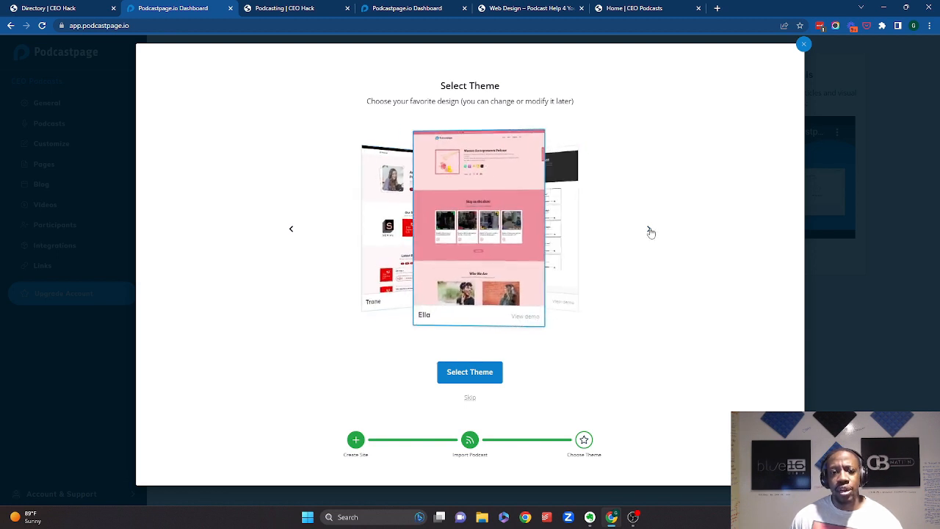
{"action": "left_click", "coordinate": [647, 229]}
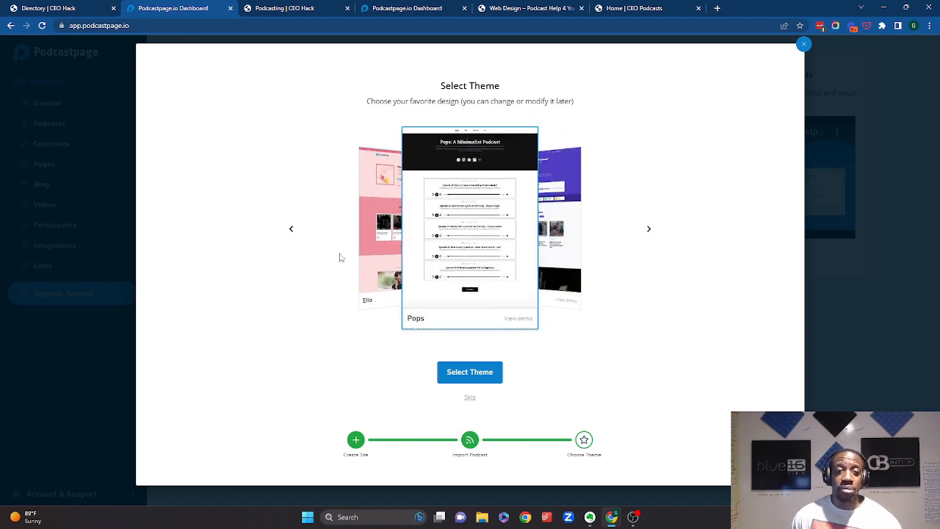
{"action": "left_click", "coordinate": [291, 232]}
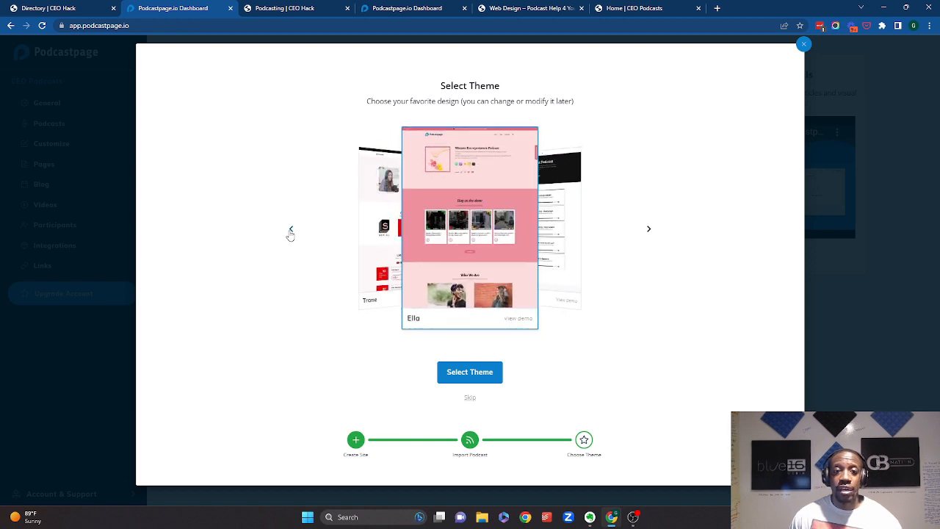
{"action": "left_click", "coordinate": [291, 232]}
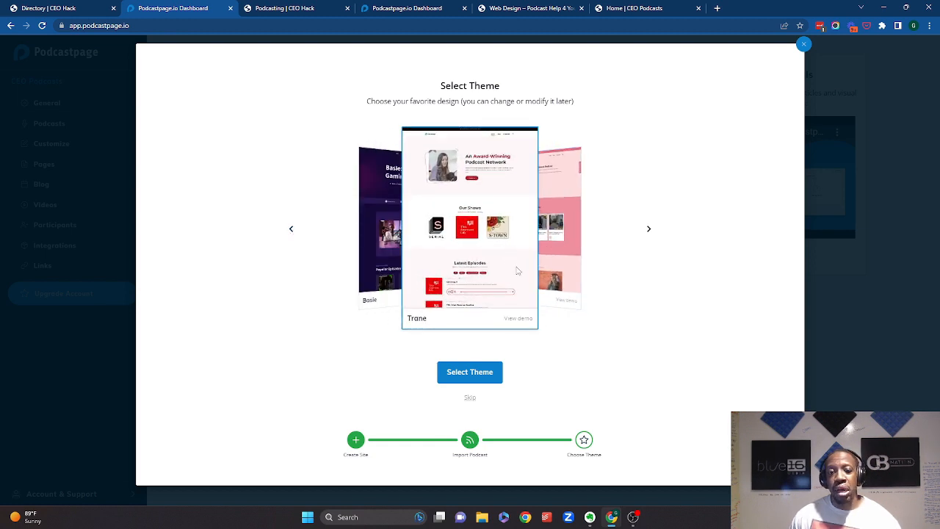
{"action": "left_click", "coordinate": [484, 375]}
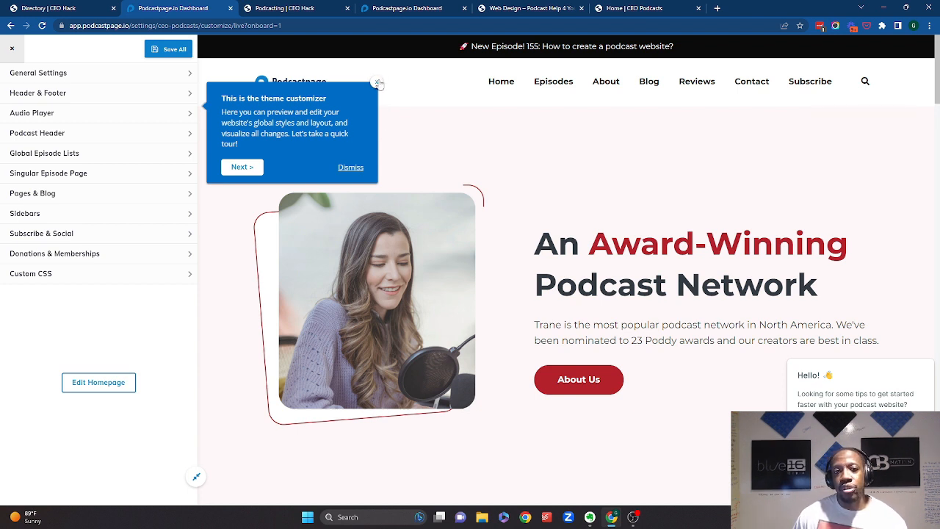
- Dismiss the customizer tour, preview the homepage, and open the General Settings panel
{"action": "left_click", "coordinate": [377, 83]}
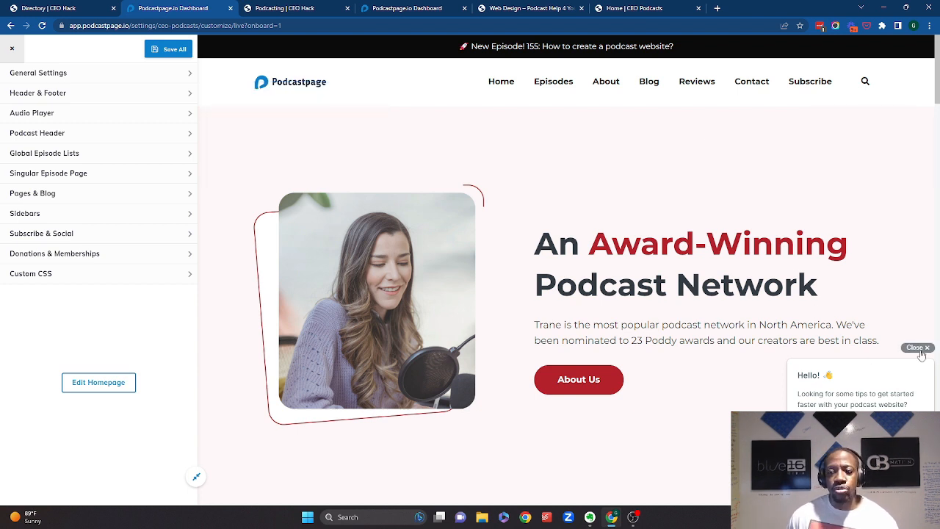
{"action": "scroll", "coordinate": [436, 364], "scroll_direction": "down", "scroll_amount": 3}
{"action": "scroll", "coordinate": [410, 353], "scroll_direction": "down", "scroll_amount": 4}
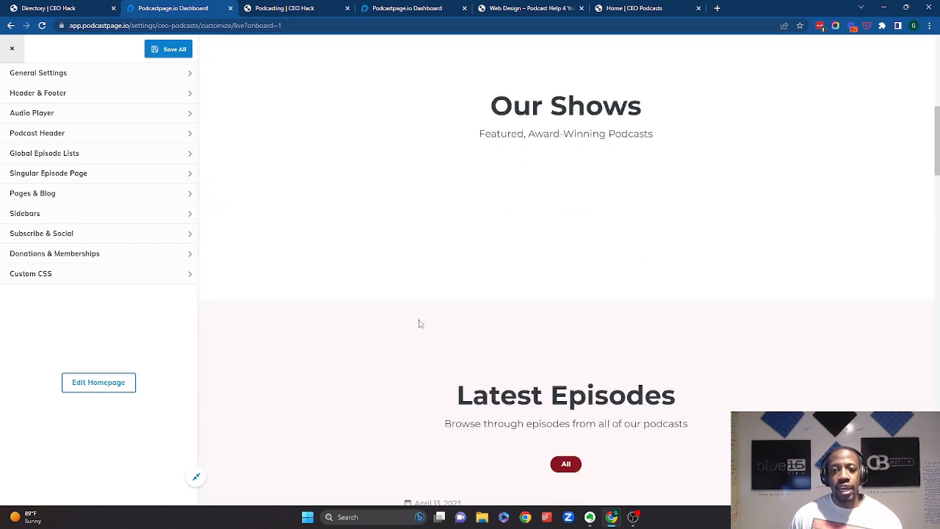
{"action": "scroll", "coordinate": [419, 323], "scroll_direction": "up", "scroll_amount": 7}
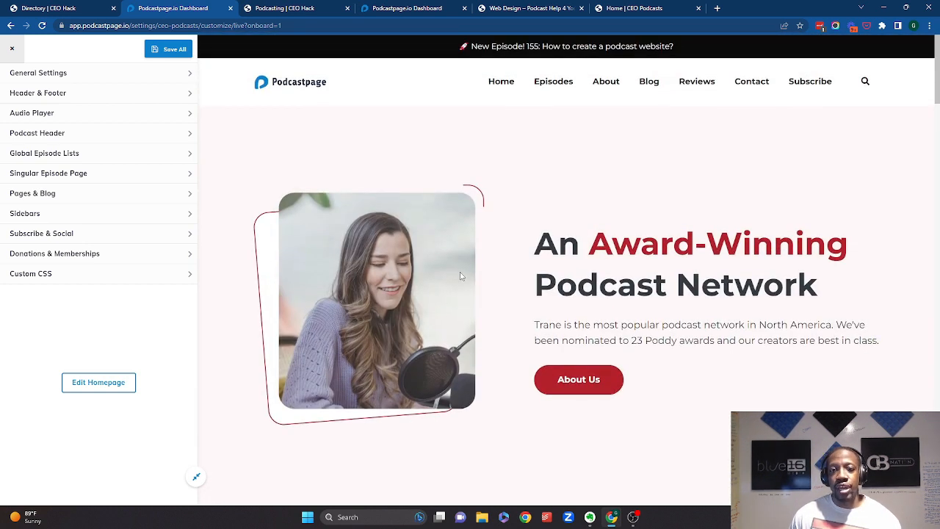
{"action": "left_click", "coordinate": [85, 83]}
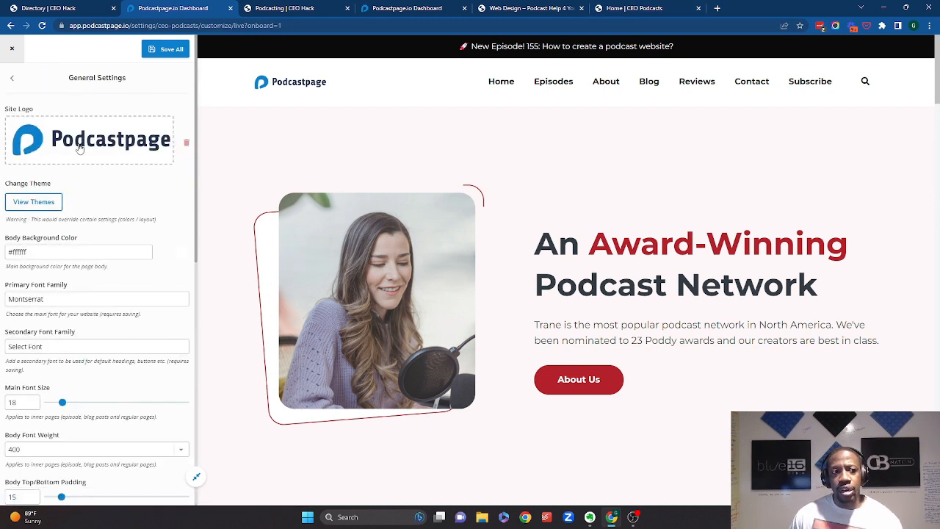
- Save the CBNation logo image from the CEO Podcasts site to the Desktop as Full-Logo-CBNation-11
{"action": "left_click", "coordinate": [637, 8]}
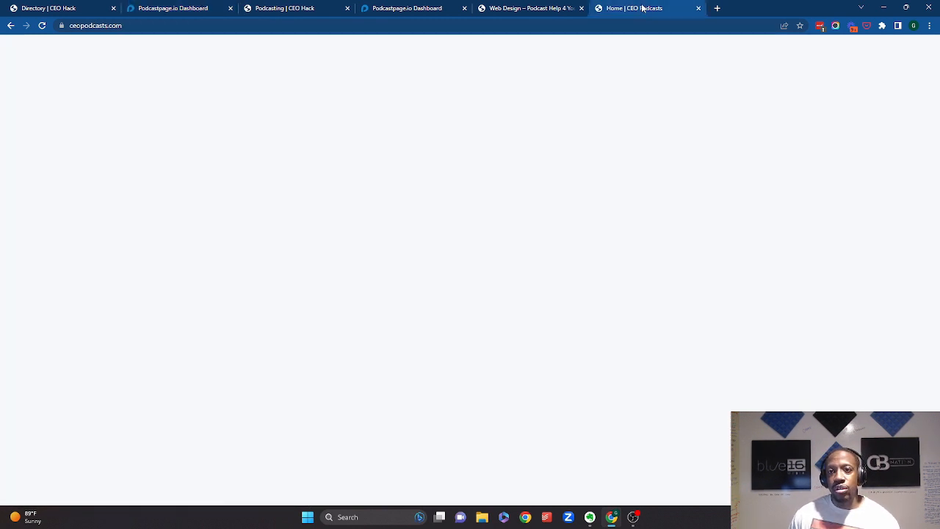
{"action": "right_click", "coordinate": [318, 135]}
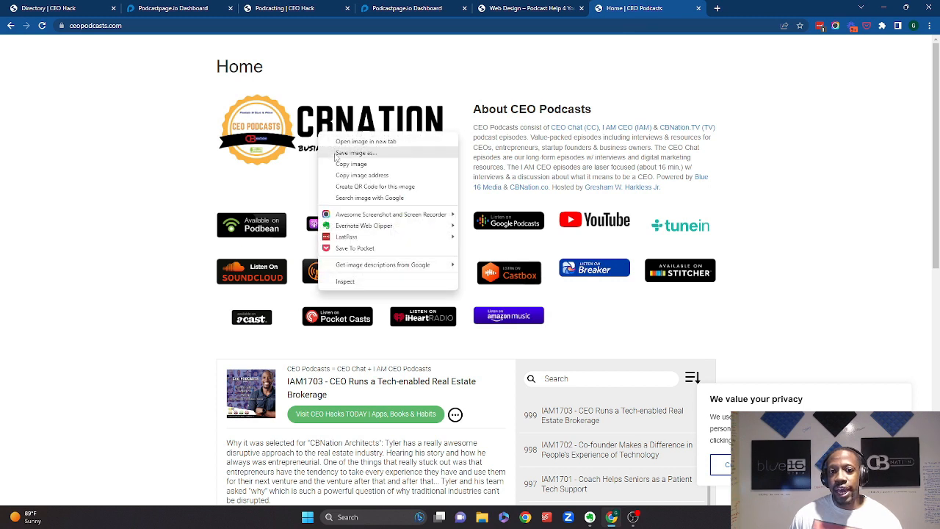
{"action": "left_click", "coordinate": [335, 157]}
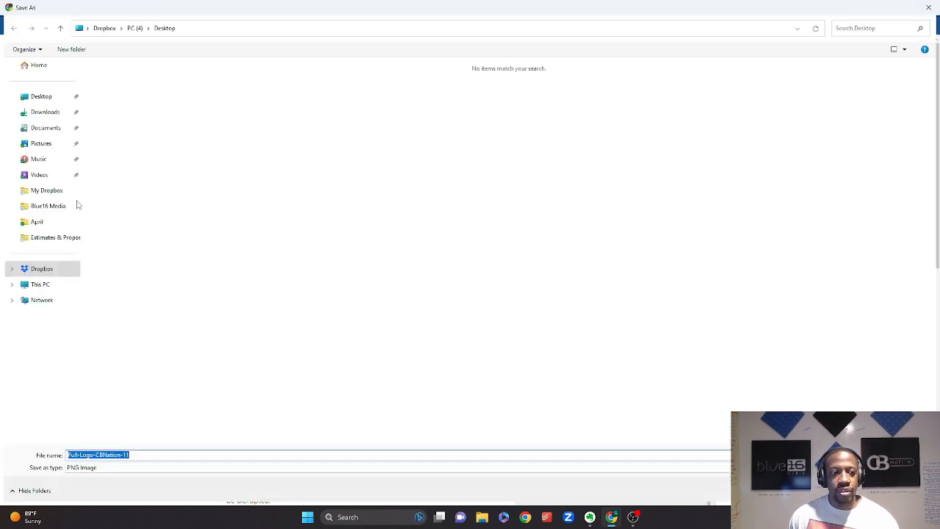
{"action": "left_click", "coordinate": [41, 96]}
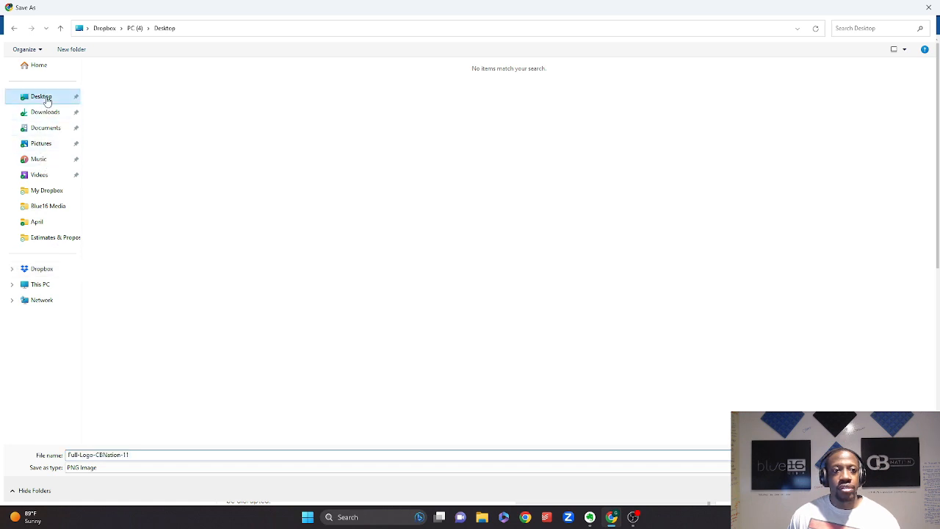
{"action": "left_click", "coordinate": [142, 455]}
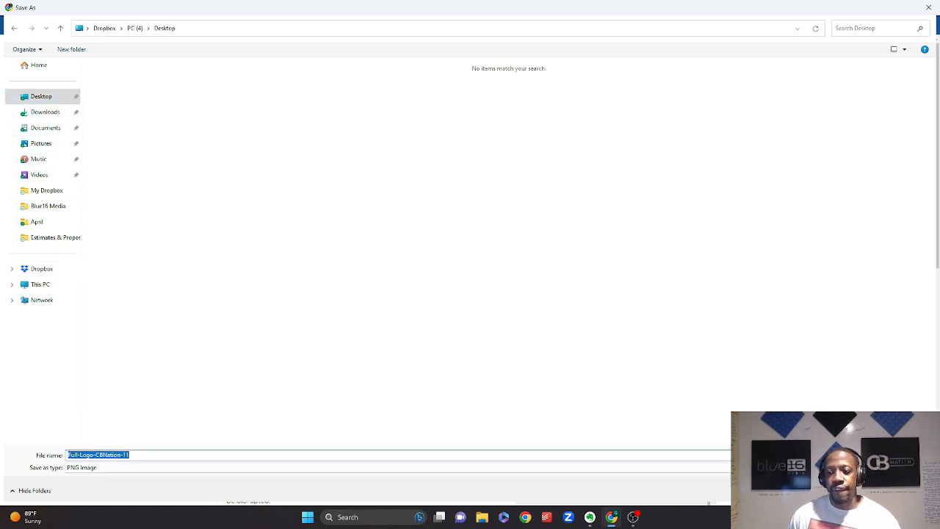
{"action": "key", "text": "Return"}
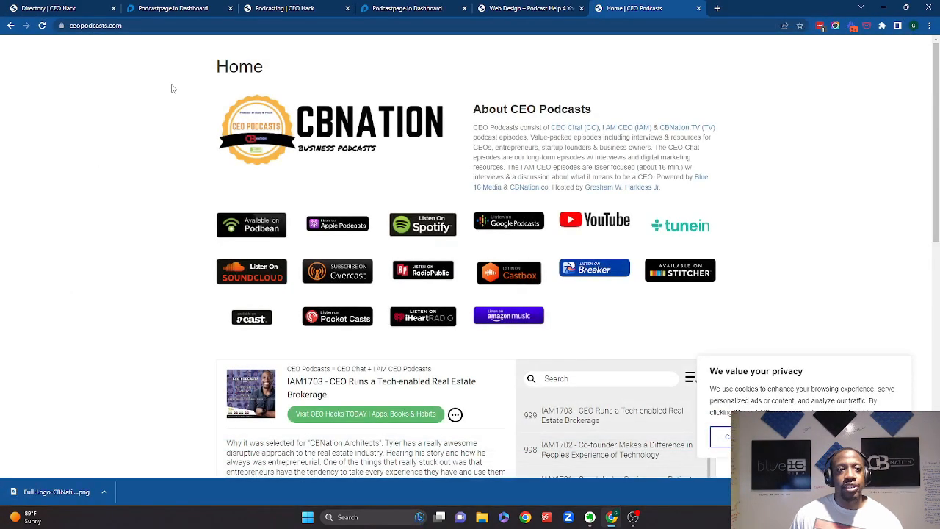
- Replace the site logo with the Full-Logo-CBNation-11 image from the Desktop
{"action": "left_click", "coordinate": [395, 9]}
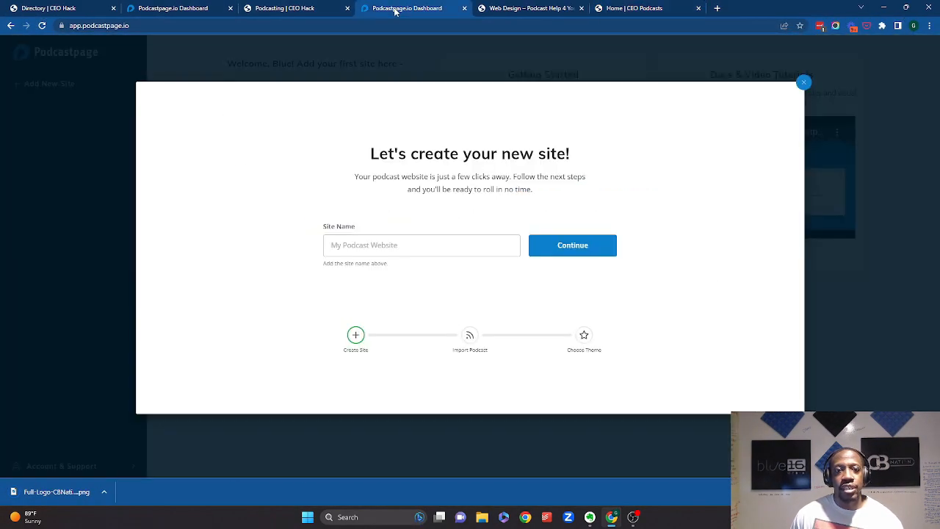
{"action": "left_click", "coordinate": [186, 5]}
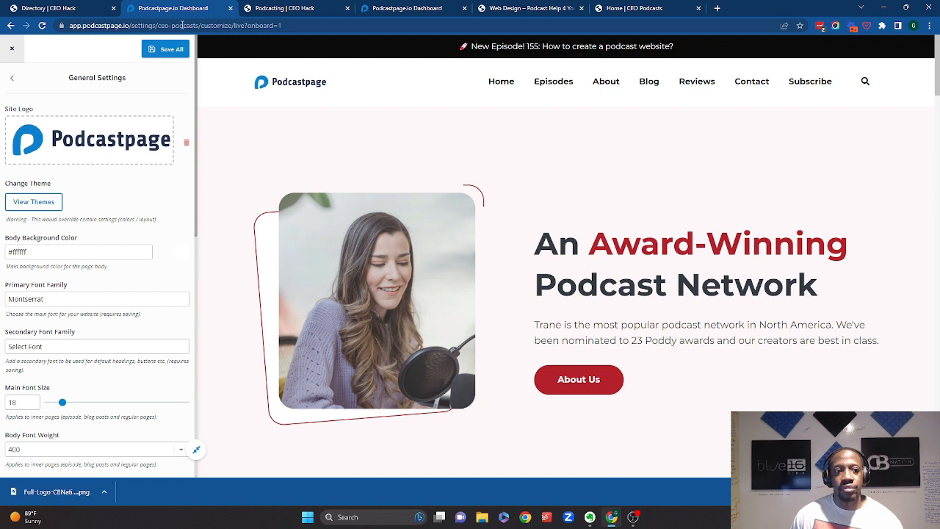
{"action": "left_click", "coordinate": [85, 151]}
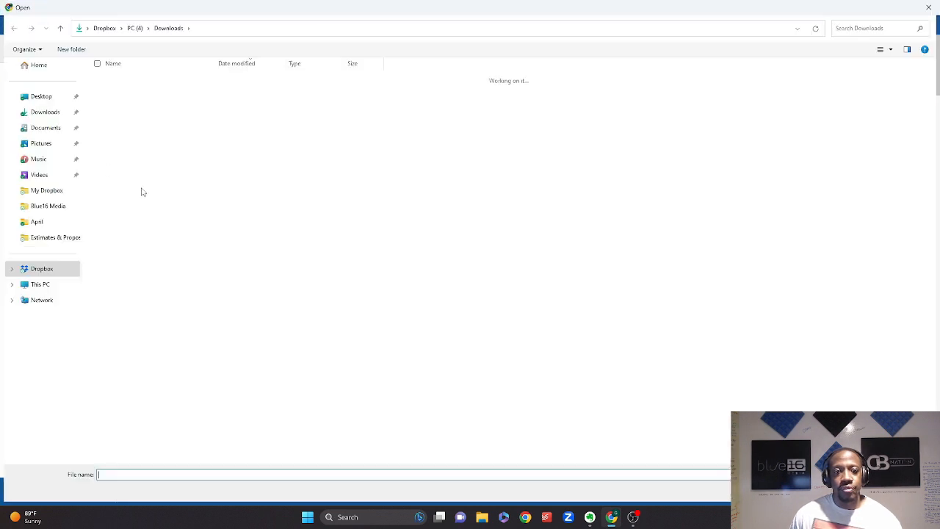
{"action": "left_click", "coordinate": [41, 98]}
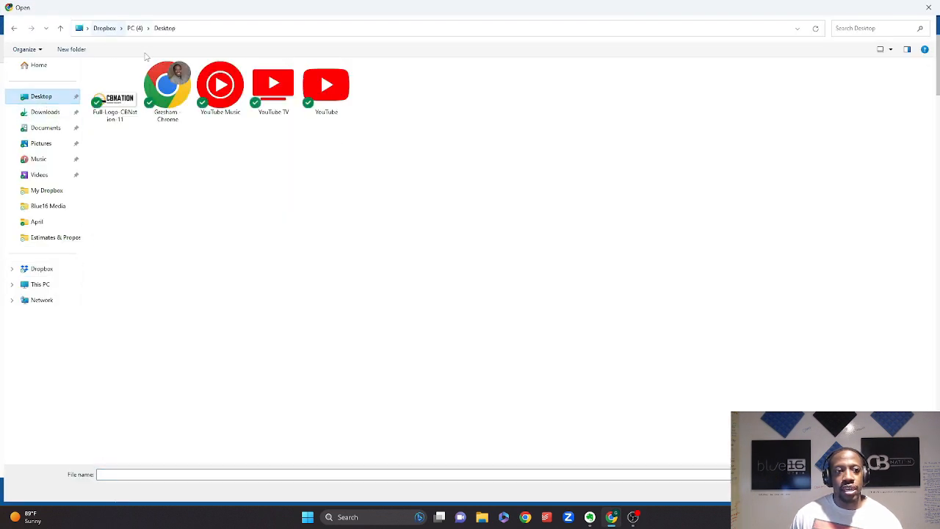
{"action": "double_click", "coordinate": [118, 95]}
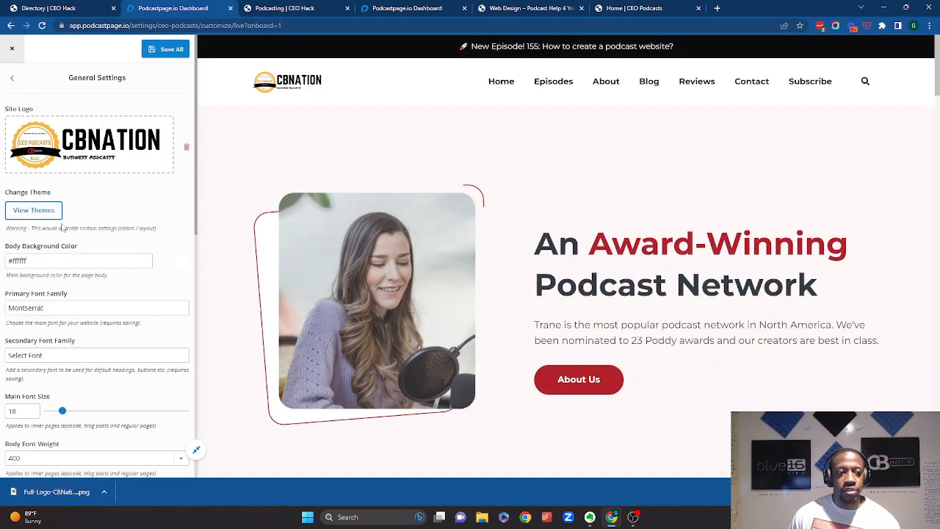
{"action": "scroll", "coordinate": [62, 228], "scroll_direction": "down", "scroll_amount": 1}
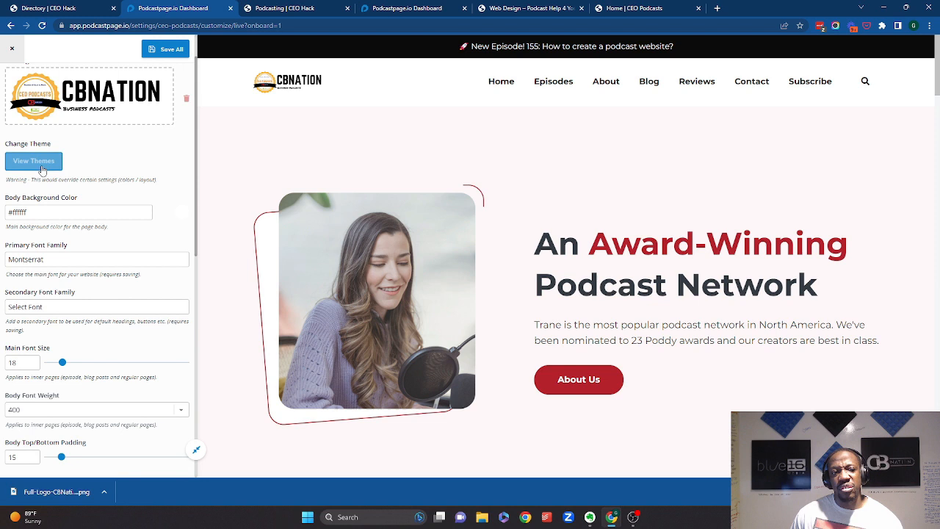
{"action": "left_click", "coordinate": [57, 210]}
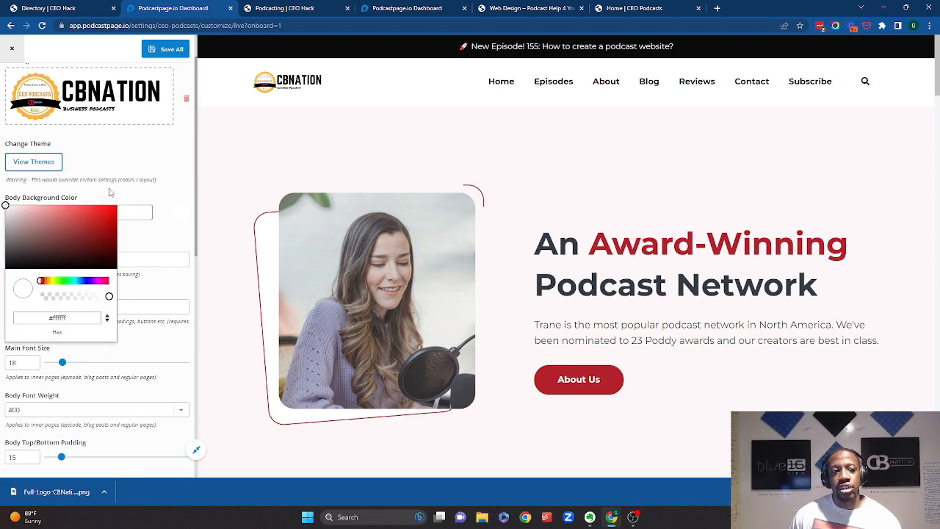
{"action": "left_click", "coordinate": [157, 199]}
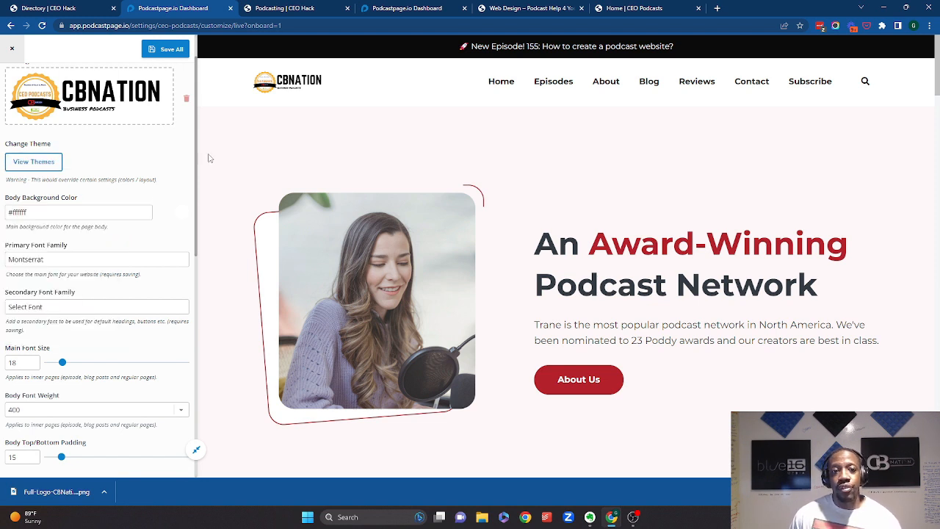
- Set the primary font family to Open Sans
{"action": "scroll", "coordinate": [87, 173], "scroll_direction": "down", "scroll_amount": 2}
{"action": "left_click", "coordinate": [88, 167]}
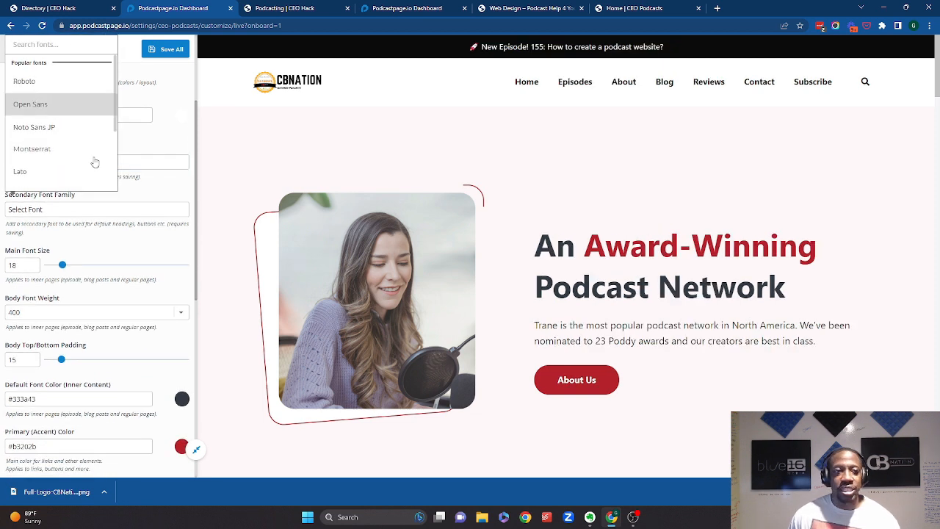
{"action": "scroll", "coordinate": [74, 206], "scroll_direction": "down", "scroll_amount": 2}
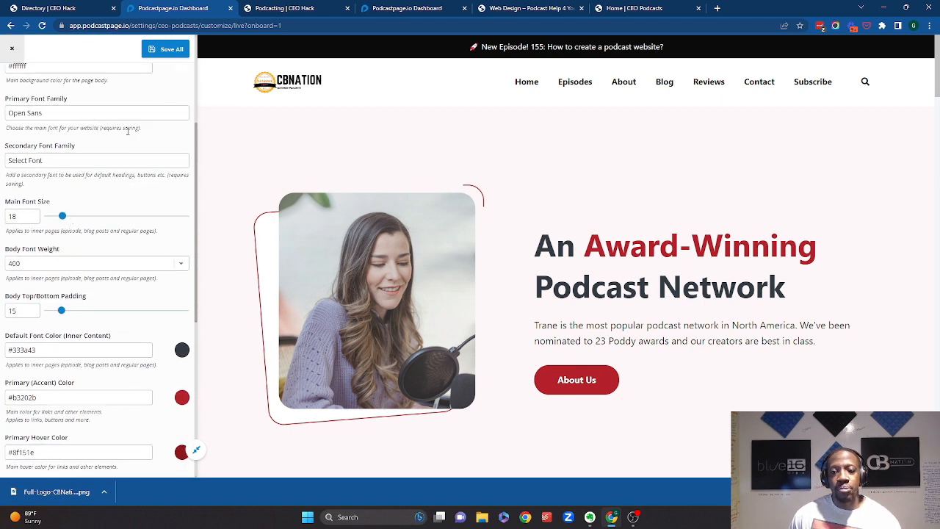
- Set the main font size to 21
{"action": "scroll", "coordinate": [70, 183], "scroll_direction": "down", "scroll_amount": 2}
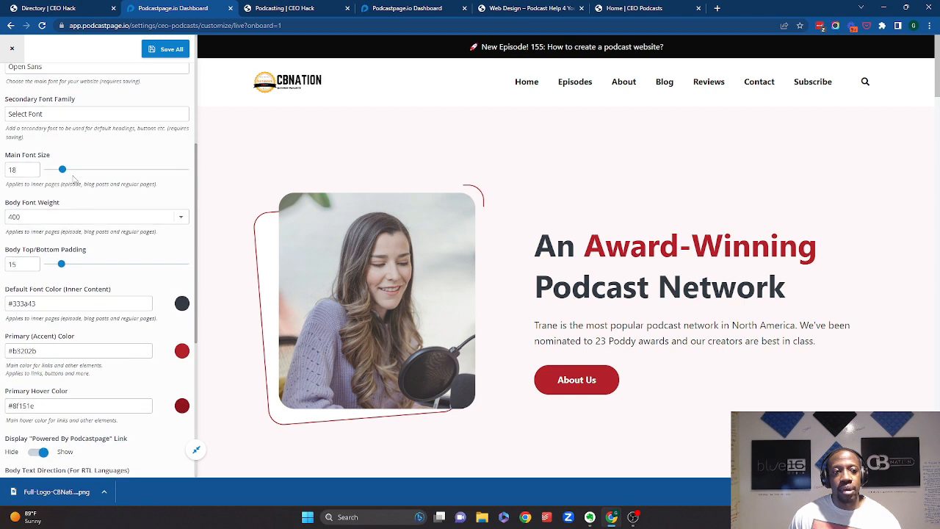
{"action": "mouse_move", "coordinate": [64, 171]}
{"action": "left_mouse_down"}
{"action": "mouse_move", "coordinate": [115, 171]}
{"action": "mouse_move", "coordinate": [67, 171]}
{"action": "left_mouse_up"}
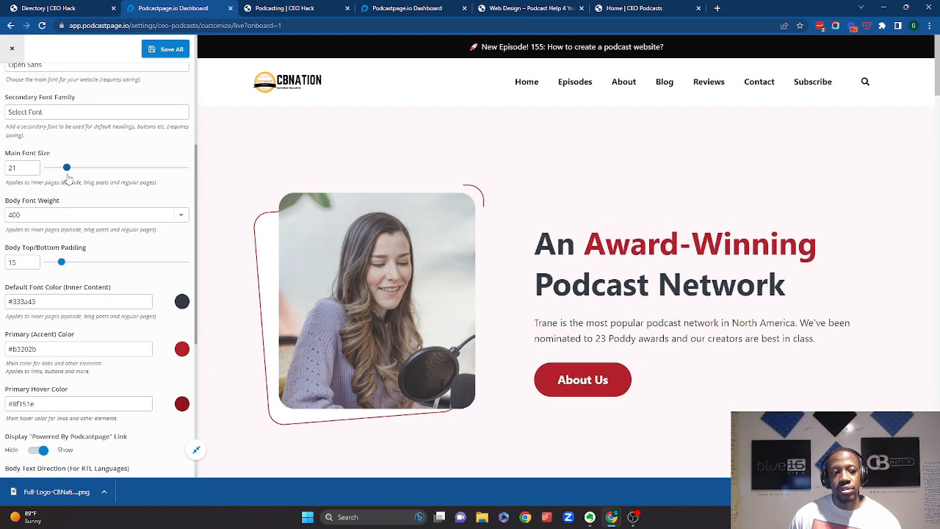
{"action": "scroll", "coordinate": [74, 172], "scroll_direction": "down", "scroll_amount": 2}
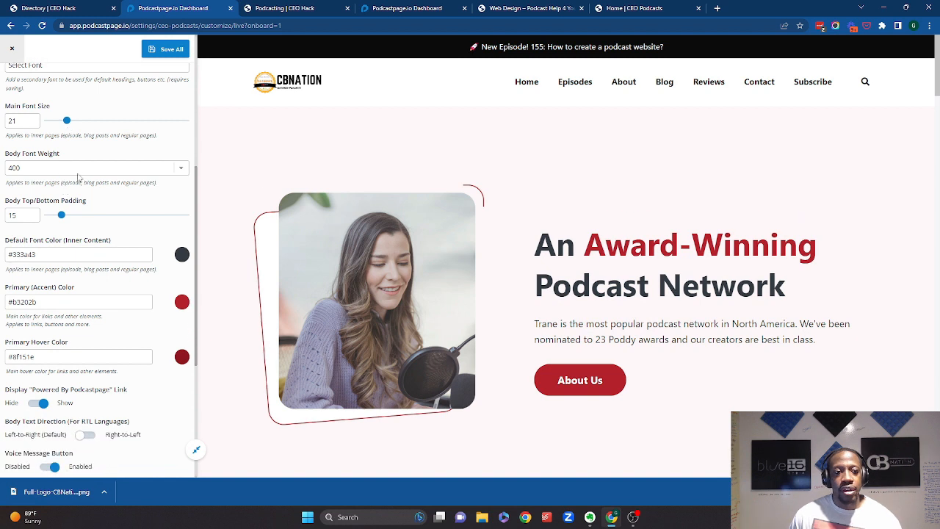
{"action": "scroll", "coordinate": [79, 171], "scroll_direction": "down", "scroll_amount": 3}
{"action": "scroll", "coordinate": [82, 110], "scroll_direction": "up", "scroll_amount": 1}
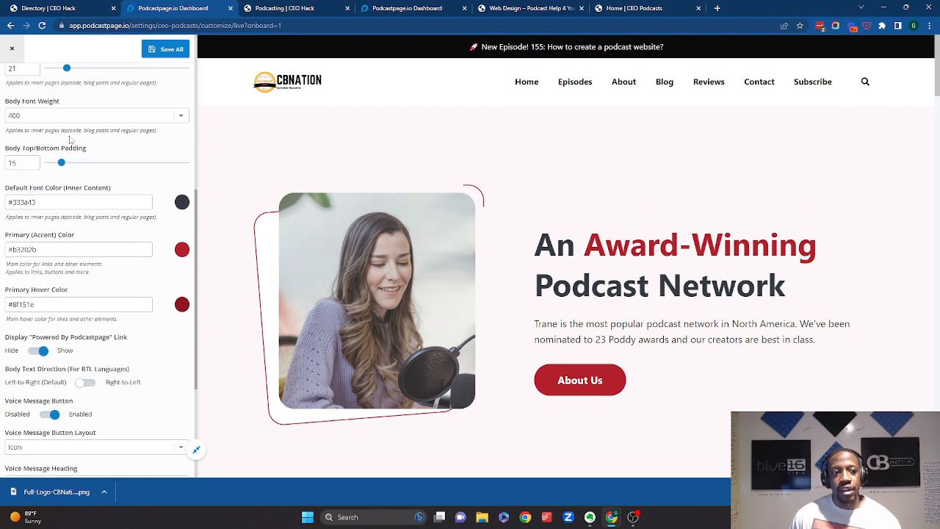
- Change the body font weight to 700, then set it back to 400
{"action": "left_click", "coordinate": [82, 117]}
{"action": "left_click", "coordinate": [85, 149]}
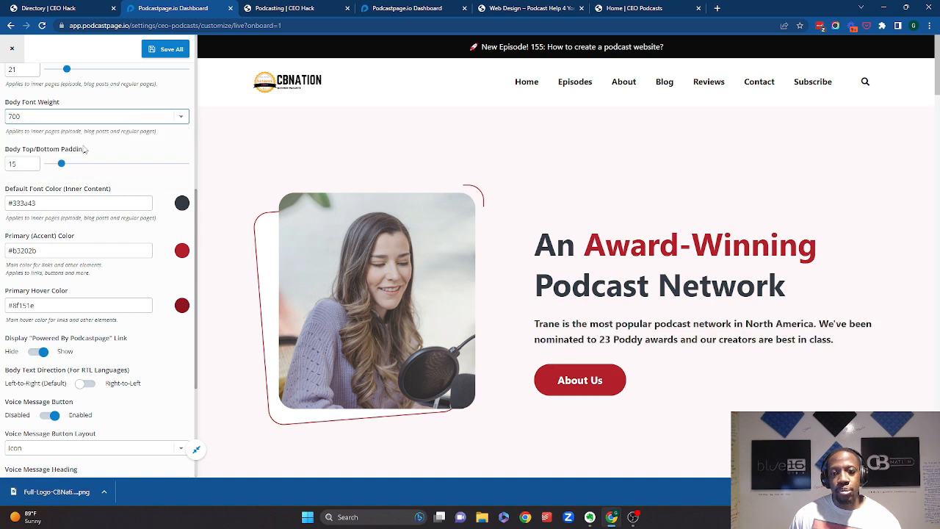
{"action": "left_click", "coordinate": [84, 121]}
{"action": "left_click", "coordinate": [81, 139]}
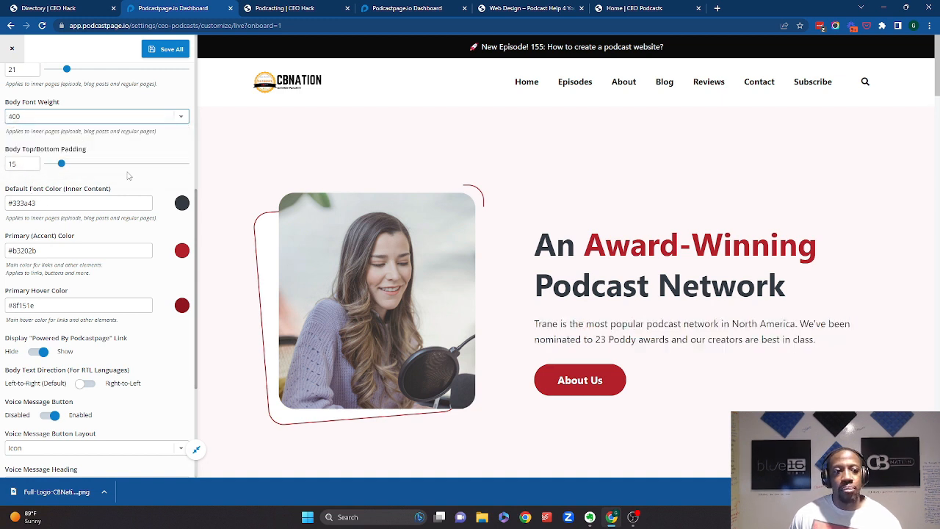
{"action": "scroll", "coordinate": [142, 197], "scroll_direction": "down", "scroll_amount": 2}
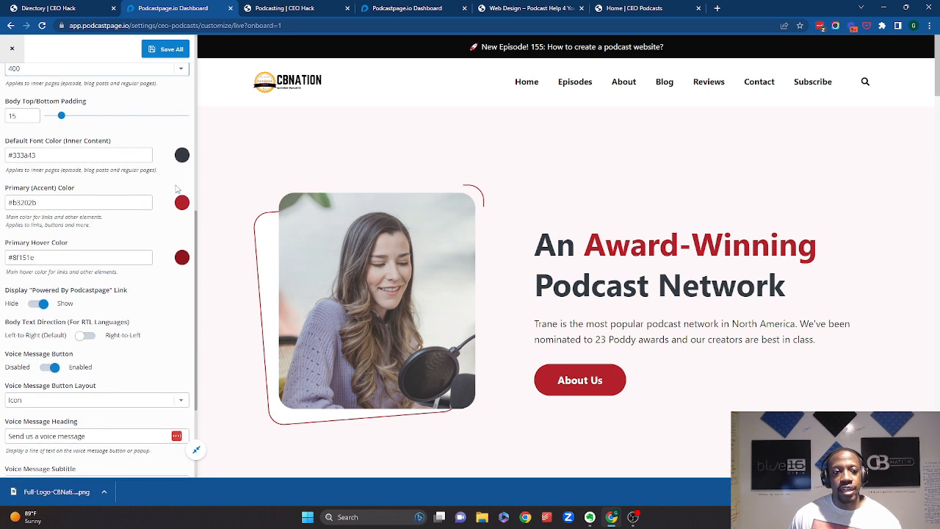
- Set the default inner content font color to black, #000000
{"action": "left_click", "coordinate": [181, 157]}
{"action": "left_click", "coordinate": [170, 135]}
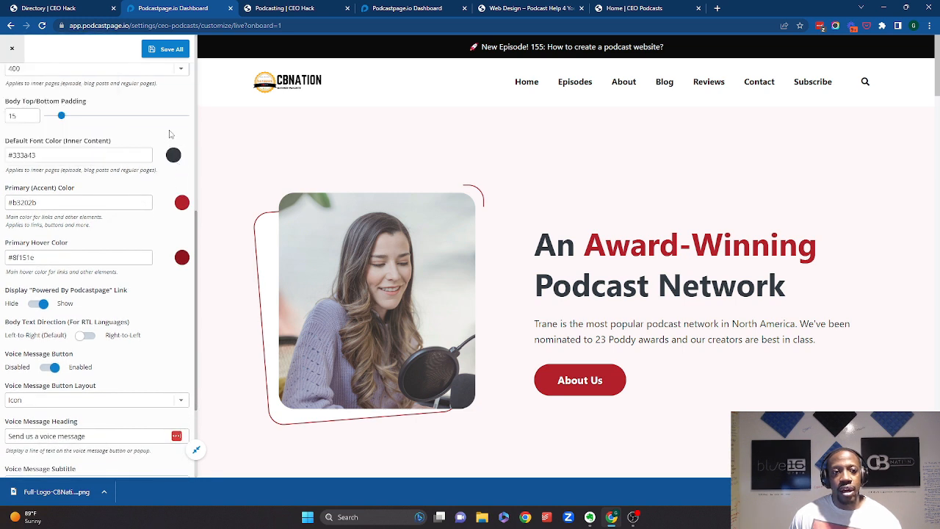
{"action": "scroll", "coordinate": [156, 202], "scroll_direction": "down", "scroll_amount": 2}
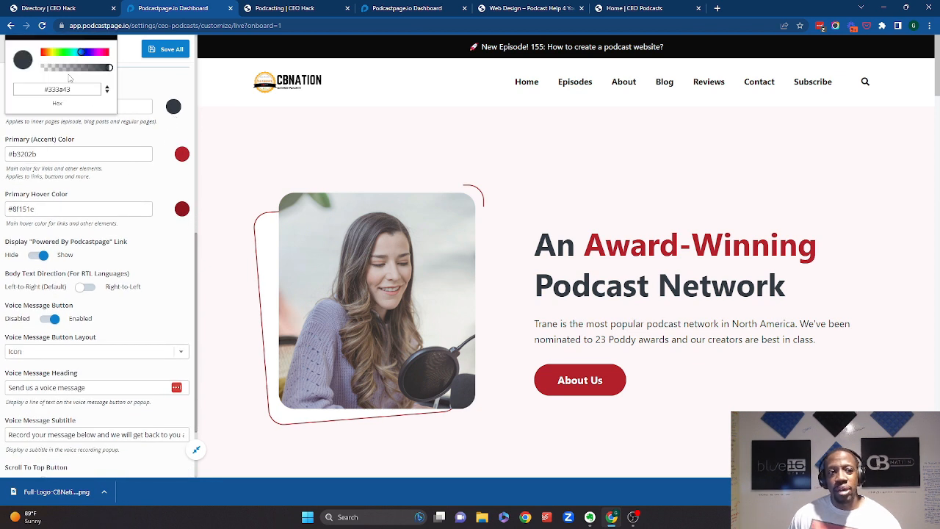
{"action": "scroll", "coordinate": [84, 67], "scroll_direction": "up", "scroll_amount": 4}
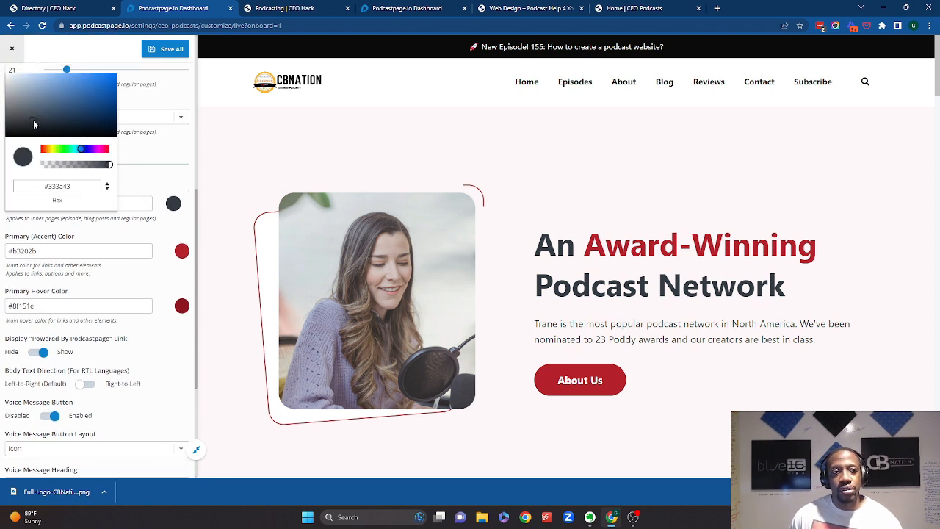
{"action": "left_click_drag", "start_coordinate": [33, 120], "coordinate": [121, 147]}
{"action": "left_click", "coordinate": [171, 176]}
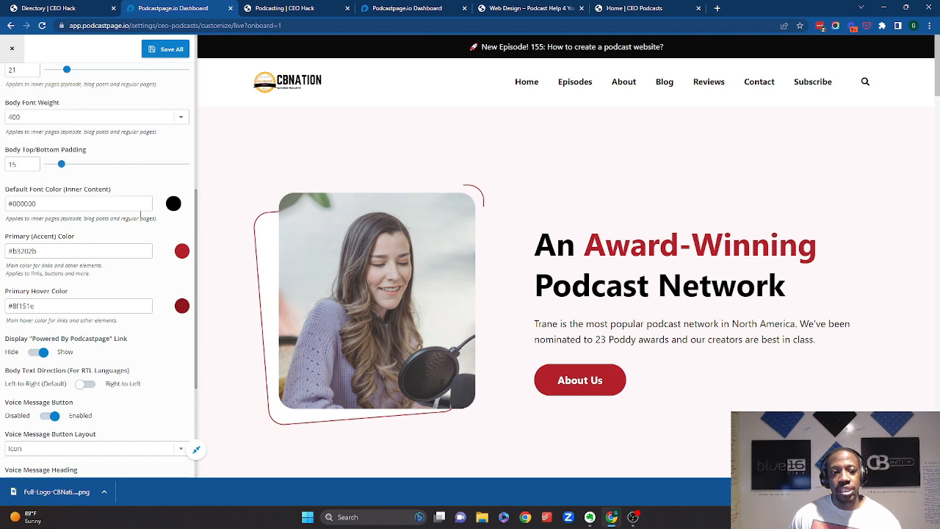
{"action": "scroll", "coordinate": [111, 242], "scroll_direction": "down", "scroll_amount": 2}
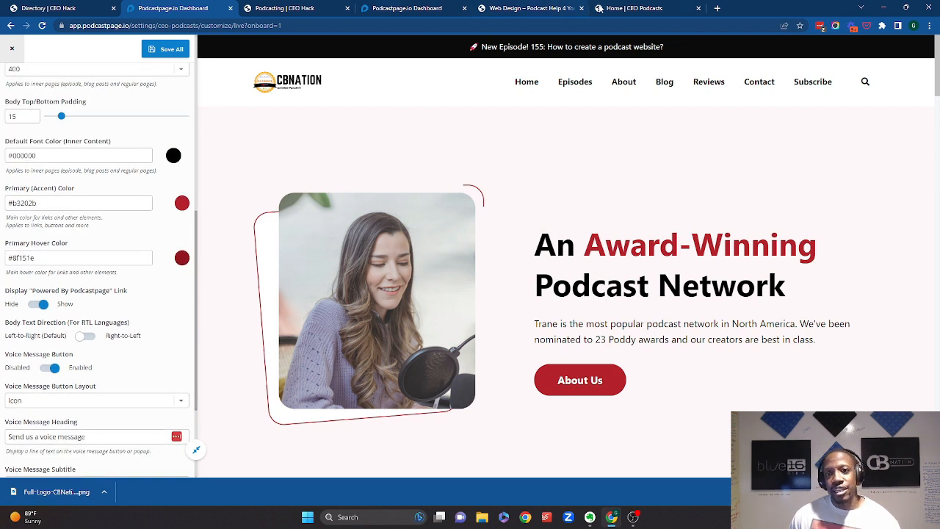
- Sample the orange color from the CEO Podcasts site logo with the ColorZilla color picker
{"action": "left_click", "coordinate": [631, 8]}
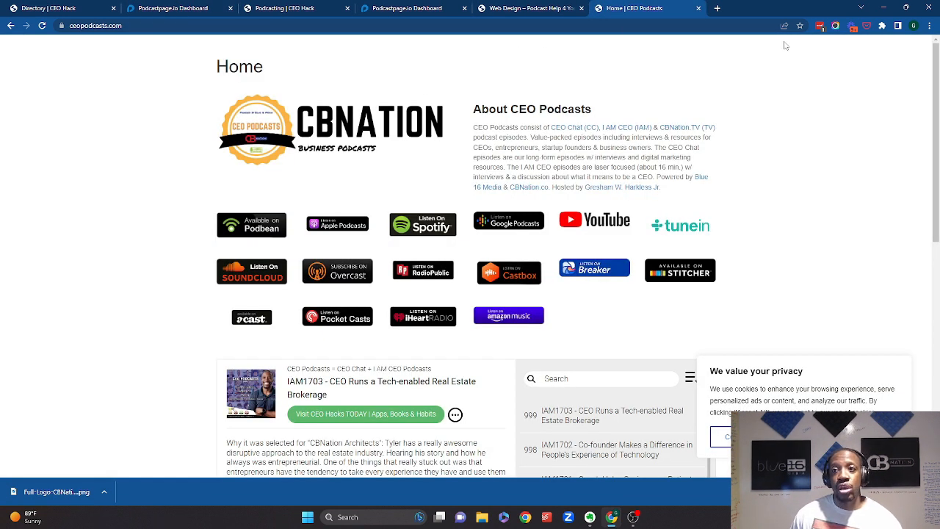
{"action": "left_click", "coordinate": [881, 26]}
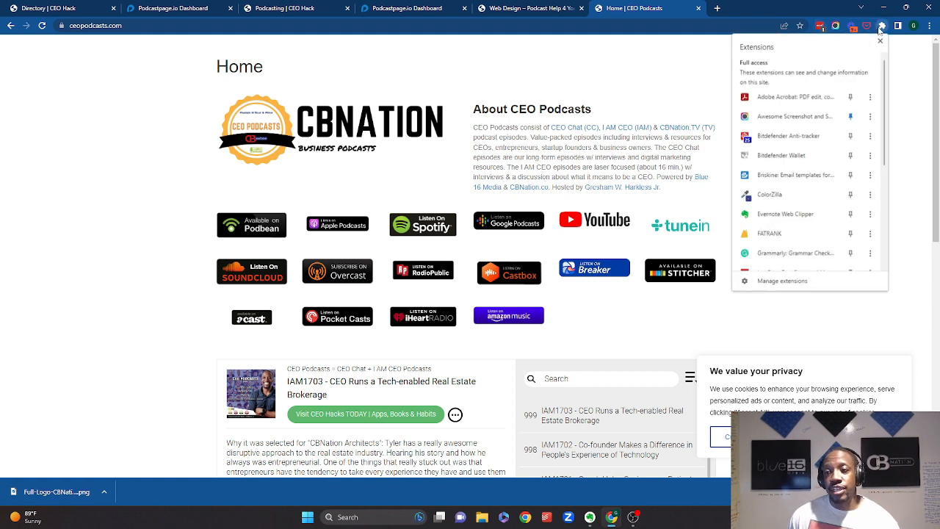
{"action": "left_click", "coordinate": [819, 192]}
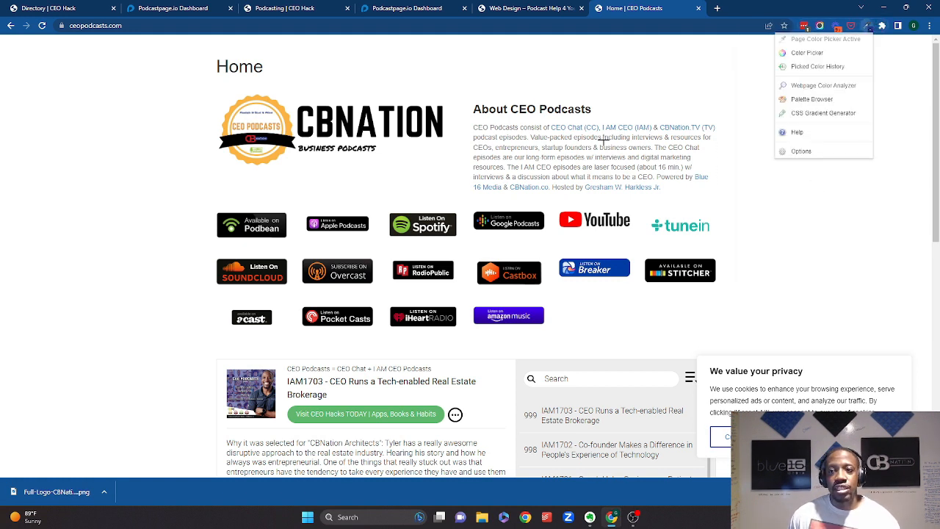
{"action": "left_click", "coordinate": [823, 35]}
{"action": "left_click", "coordinate": [259, 124]}
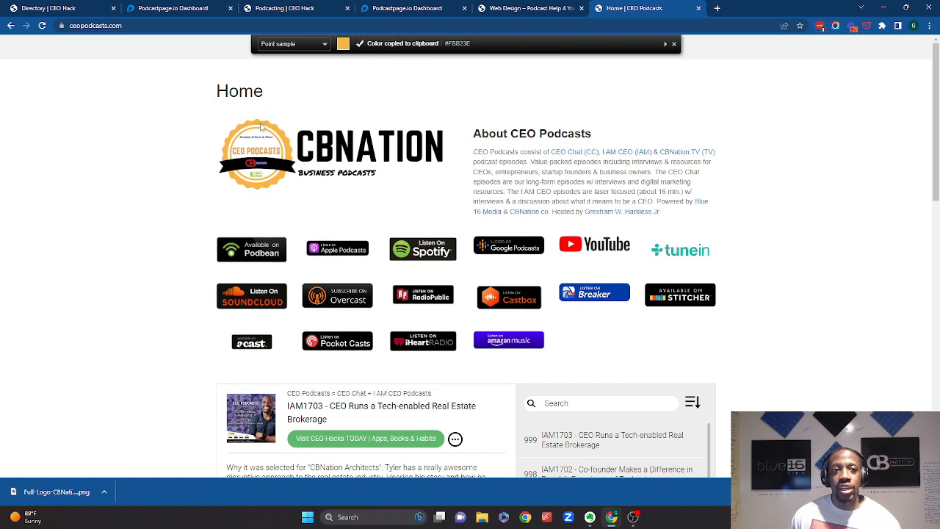
{"action": "left_click", "coordinate": [198, 9]}
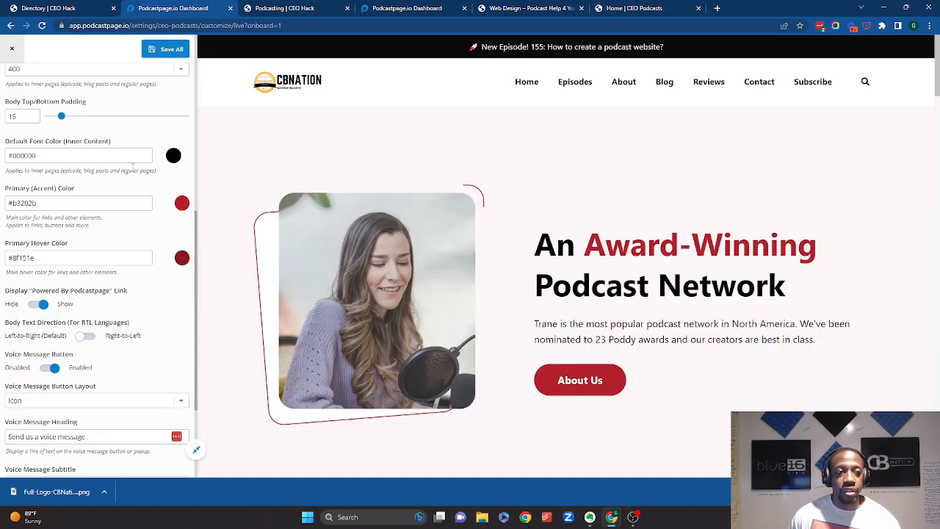
- Paste the sampled orange, #fbb23e, as the Primary (Accent) Color
{"action": "left_click", "coordinate": [127, 203]}
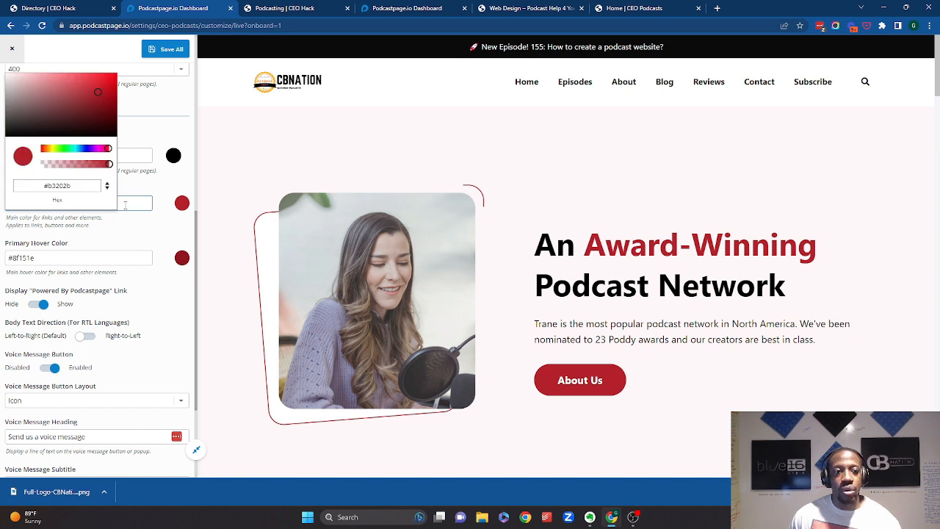
{"action": "left_click", "coordinate": [120, 232]}
{"action": "left_click", "coordinate": [90, 202]}
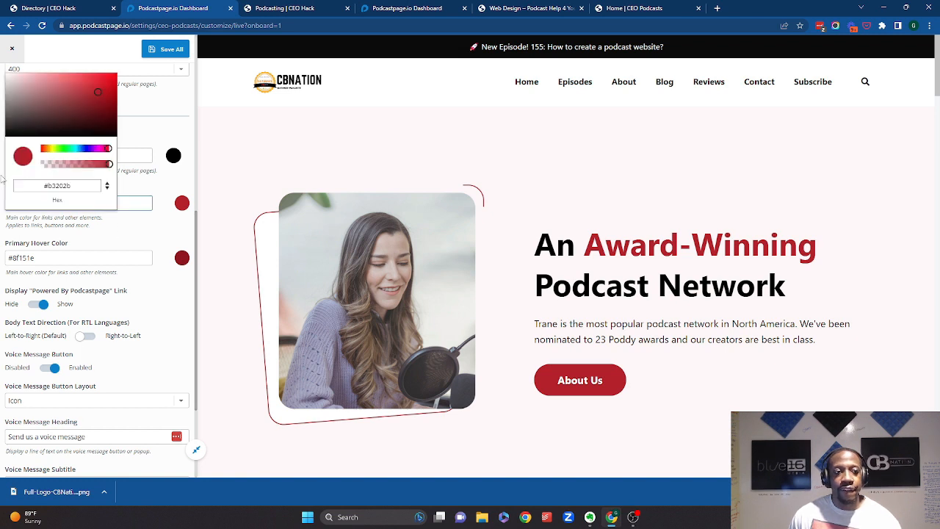
{"action": "left_click_drag", "start_coordinate": [76, 190], "coordinate": [14, 170]}
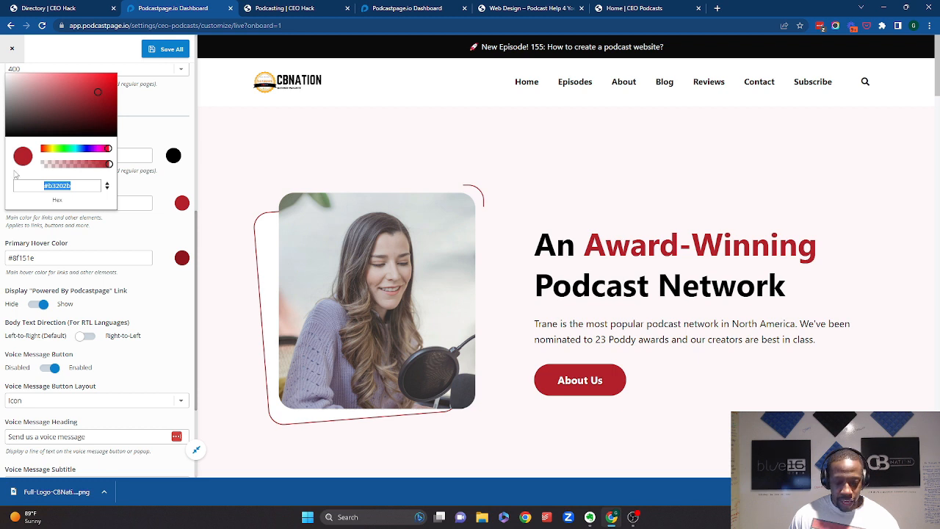
{"action": "key", "text": "ctrl+v"}
{"action": "double_click", "coordinate": [130, 233]}
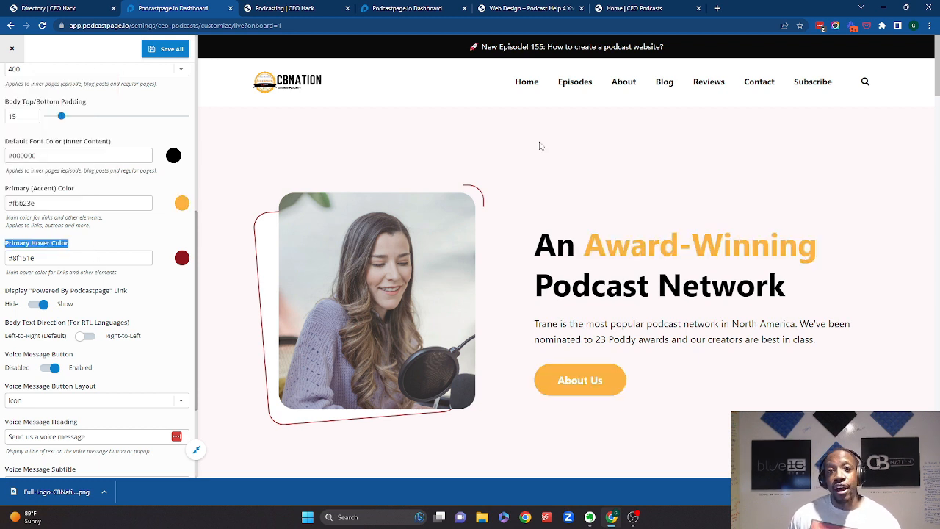
- Sample the green color from the CEO Podcasts logo with the ColorZilla color picker
{"action": "left_click", "coordinate": [615, 6]}
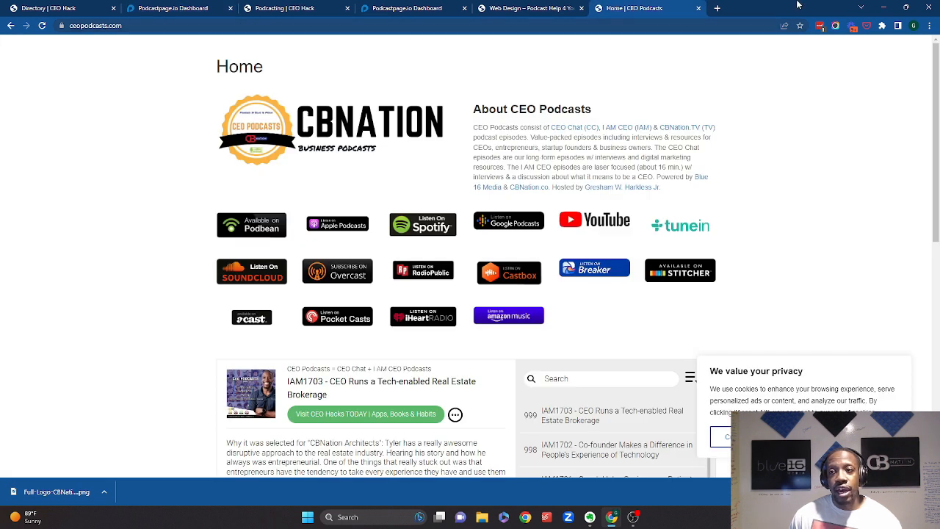
{"action": "left_click", "coordinate": [882, 26]}
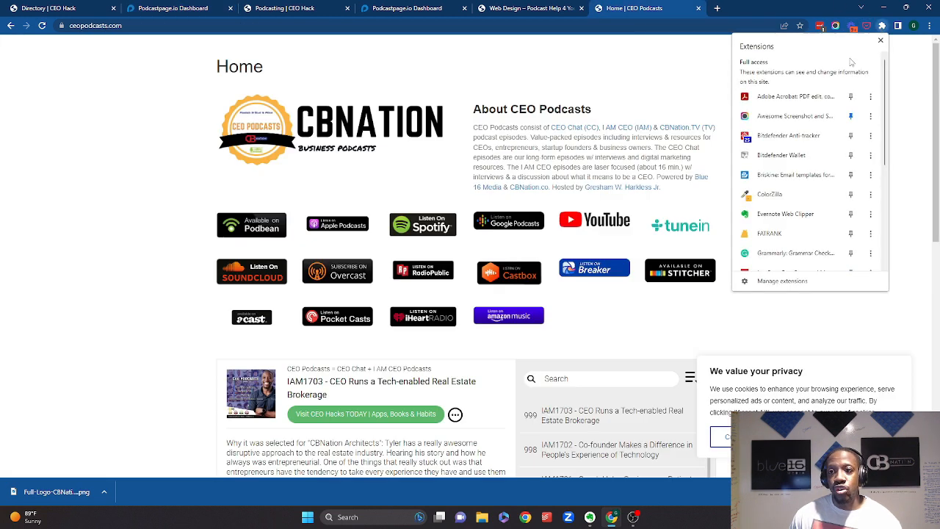
{"action": "left_click", "coordinate": [778, 194]}
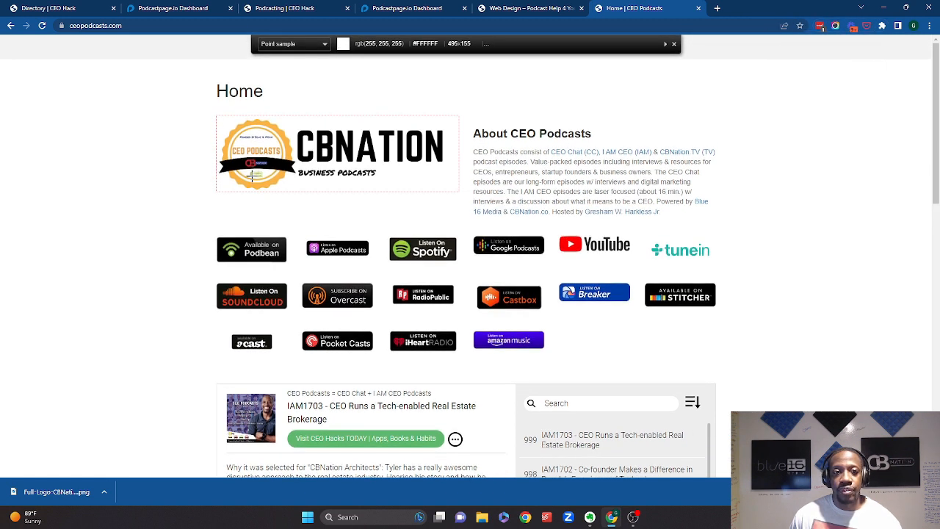
{"action": "left_click", "coordinate": [251, 176]}
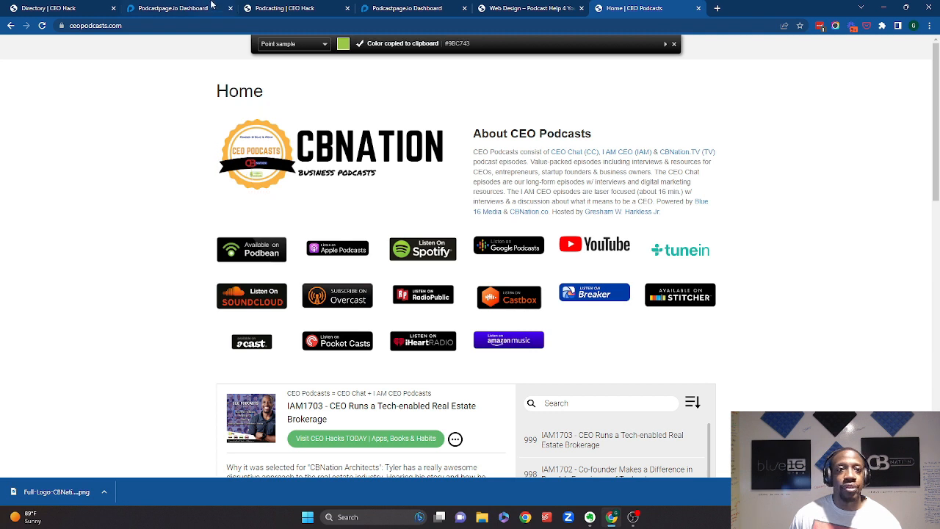
{"action": "left_click", "coordinate": [211, 8]}
- Paste the sampled green, #9bc743, as the Primary Hover Color
{"action": "left_click", "coordinate": [107, 257]}
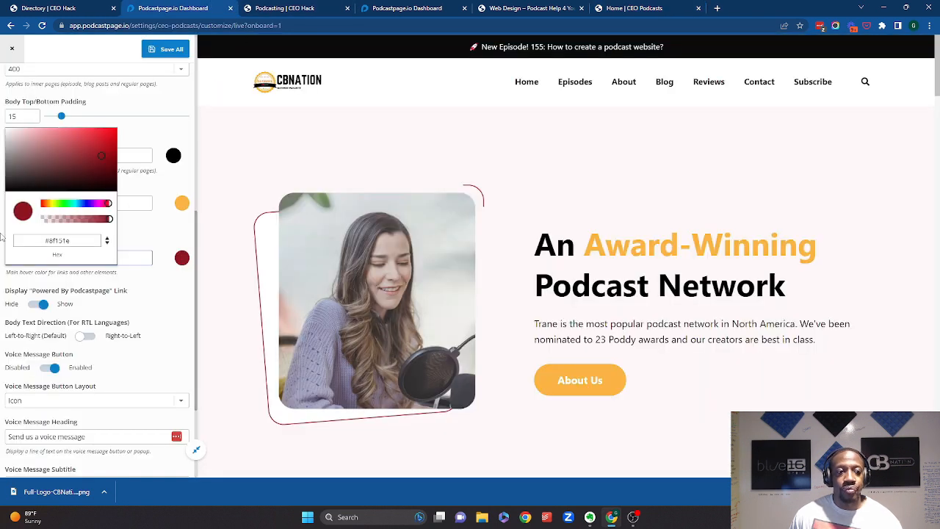
{"action": "triple_click", "coordinate": [76, 242]}
{"action": "key", "text": "ctrl+v"}
{"action": "left_click", "coordinate": [149, 232]}
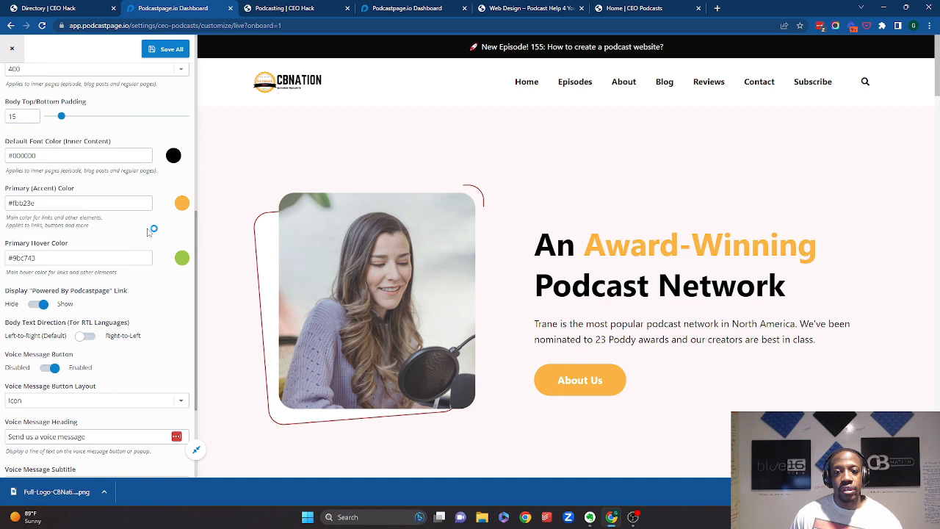
- Hide the "Powered By Podcastpage" link
{"action": "scroll", "coordinate": [114, 229], "scroll_direction": "down", "scroll_amount": 2}
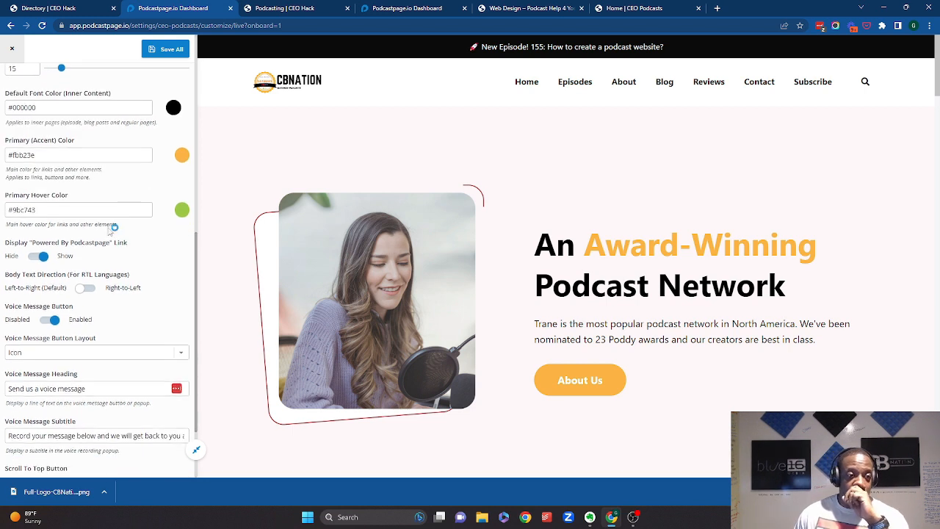
{"action": "scroll", "coordinate": [113, 228], "scroll_direction": "down", "scroll_amount": 2}
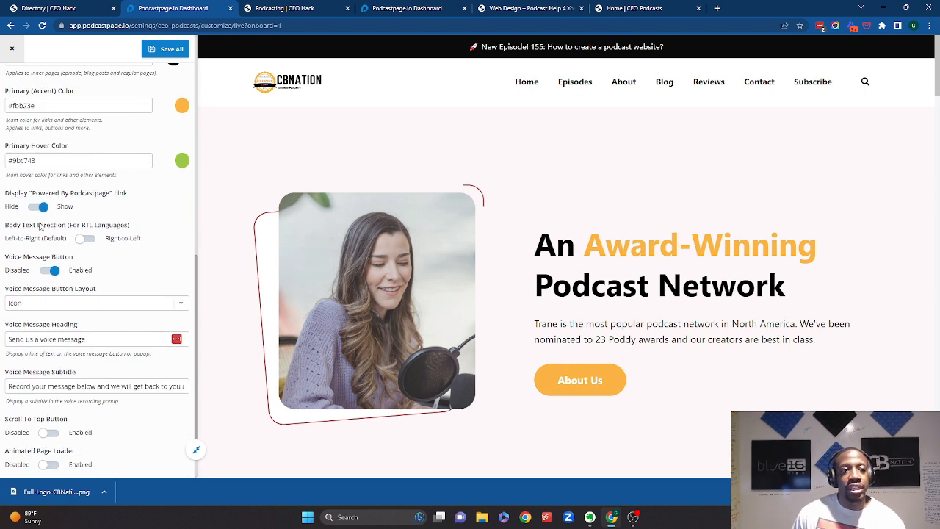
{"action": "left_click", "coordinate": [37, 209]}
- Enable the Scroll To Top Button and the Animated Page Loader
{"action": "scroll", "coordinate": [58, 195], "scroll_direction": "down", "scroll_amount": 2}
{"action": "scroll", "coordinate": [62, 186], "scroll_direction": "down", "scroll_amount": 1}
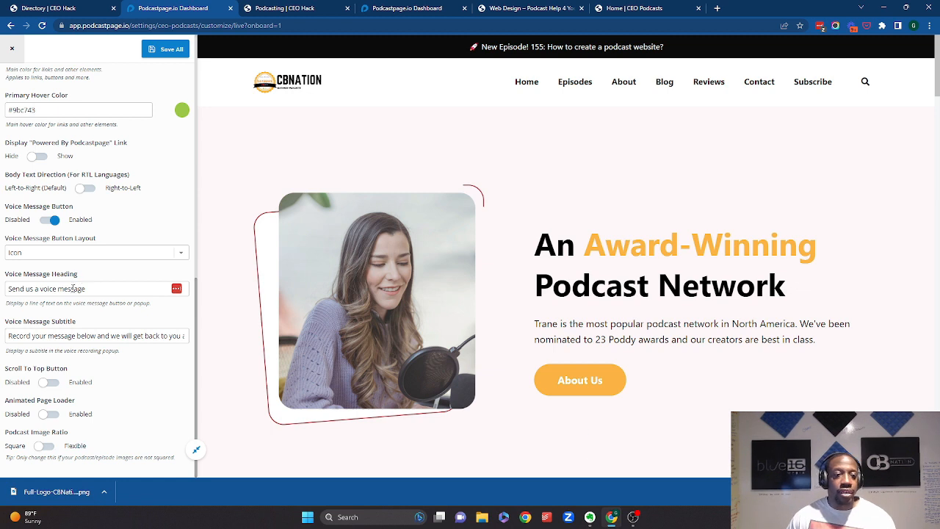
{"action": "left_click", "coordinate": [59, 384]}
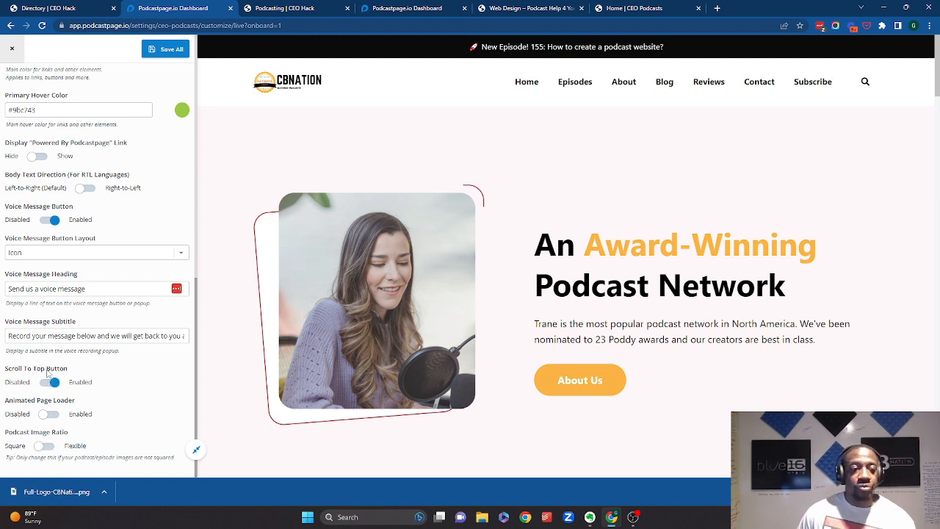
{"action": "left_click", "coordinate": [67, 290]}
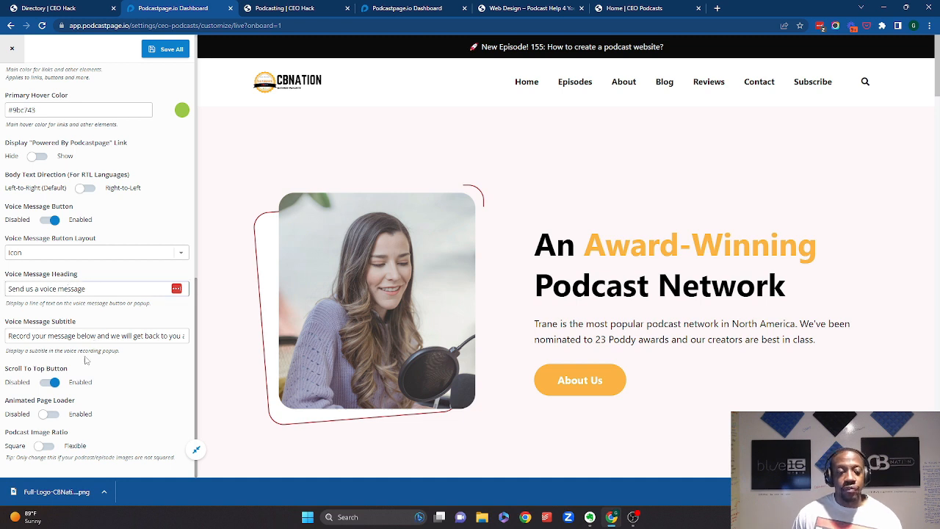
{"action": "left_click", "coordinate": [50, 417]}
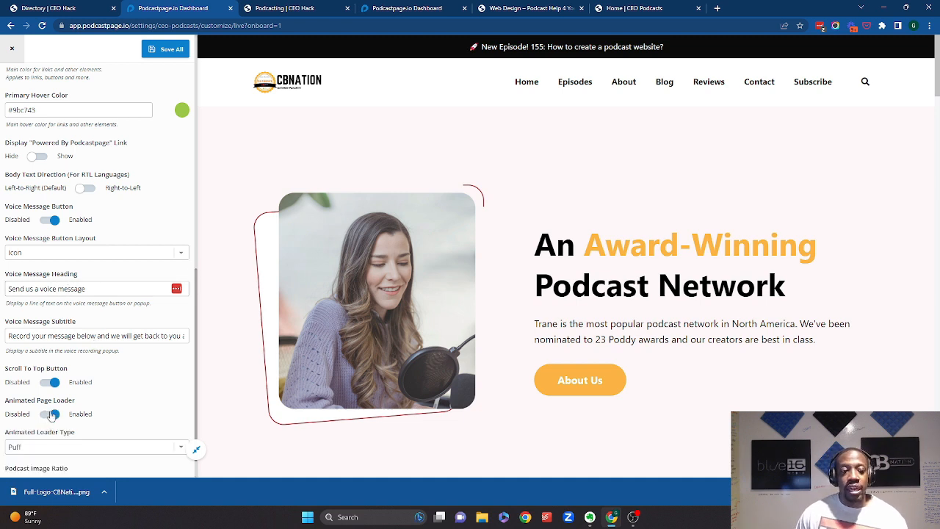
- Switch the Podcast Image Ratio to Flexible and save all settings
{"action": "scroll", "coordinate": [63, 414], "scroll_direction": "down", "scroll_amount": 1}
{"action": "left_click", "coordinate": [45, 446]}
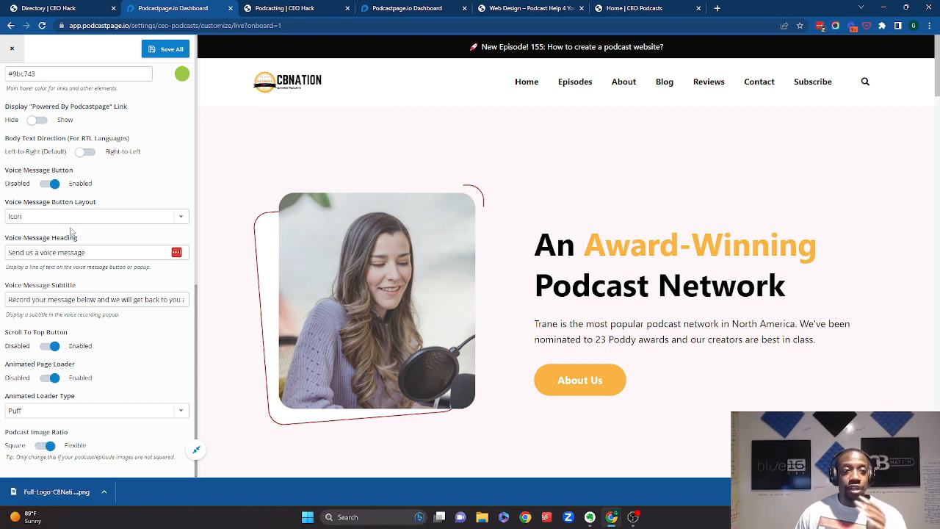
{"action": "scroll", "coordinate": [71, 232], "scroll_direction": "up", "scroll_amount": 10}
{"action": "left_click", "coordinate": [172, 52]}
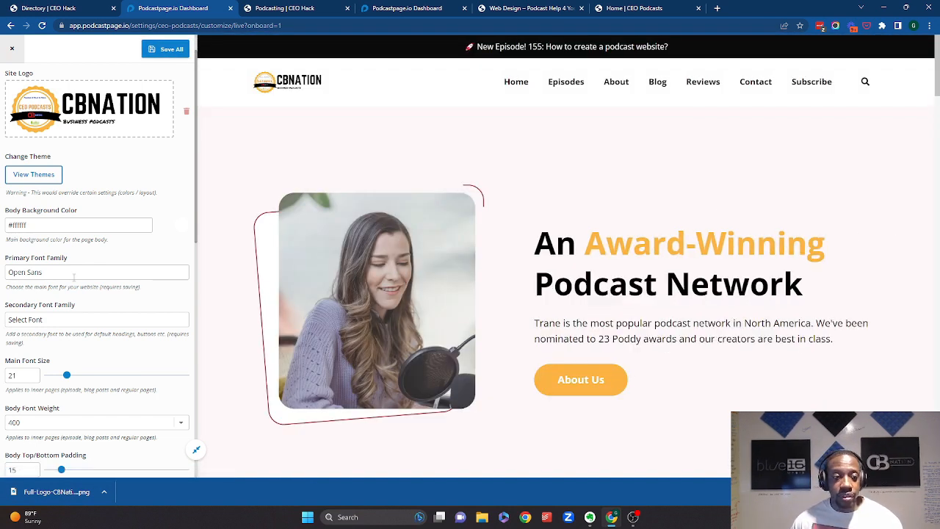
- Close the general settings and open the Header & Footer header layout options
{"action": "left_click", "coordinate": [11, 49]}
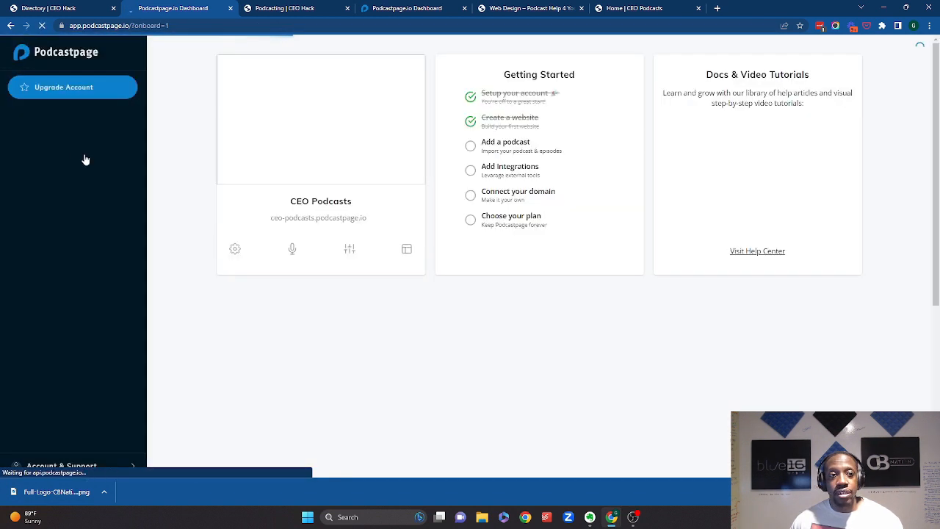
{"action": "left_click", "coordinate": [74, 146]}
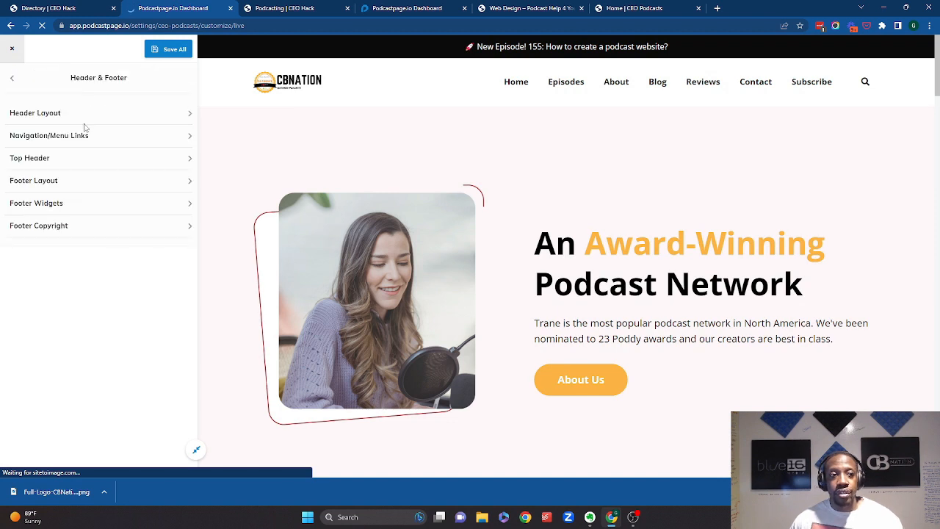
{"action": "left_click", "coordinate": [99, 116]}
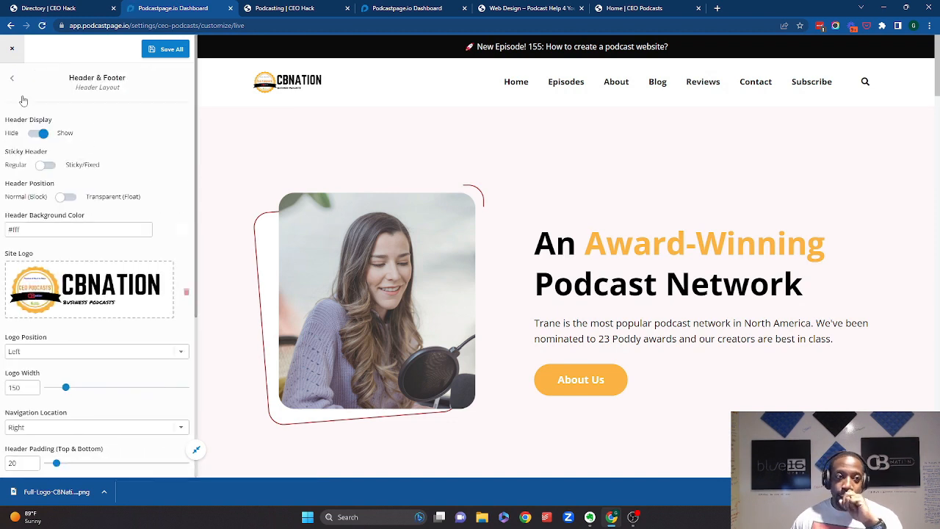
- Open the Navigation/Menu Links settings and review the menu items and navigation options
{"action": "left_click", "coordinate": [12, 77]}
{"action": "left_click", "coordinate": [89, 141]}
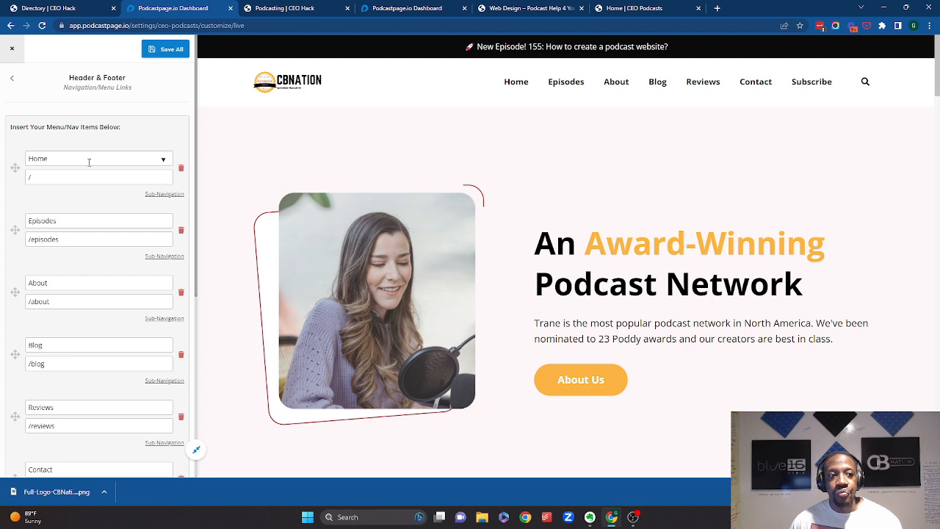
{"action": "scroll", "coordinate": [104, 196], "scroll_direction": "down", "scroll_amount": 3}
{"action": "scroll", "coordinate": [103, 196], "scroll_direction": "down", "scroll_amount": 6}
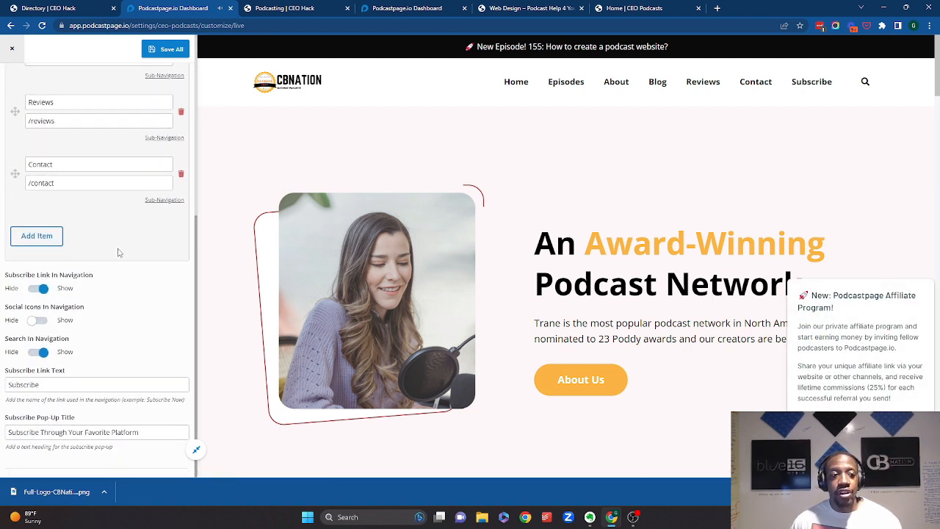
{"action": "scroll", "coordinate": [118, 251], "scroll_direction": "up", "scroll_amount": 6}
{"action": "scroll", "coordinate": [95, 271], "scroll_direction": "down", "scroll_amount": 5}
{"action": "scroll", "coordinate": [95, 270], "scroll_direction": "down", "scroll_amount": 2}
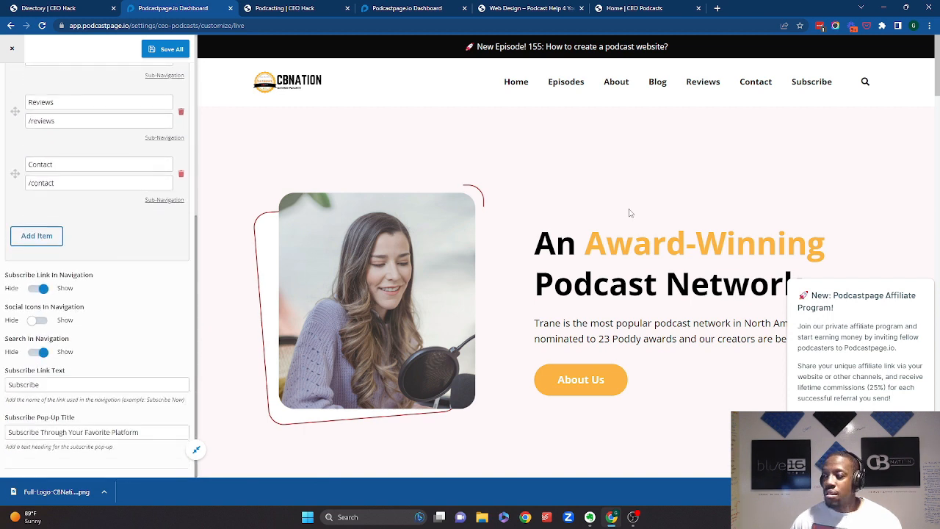
{"action": "scroll", "coordinate": [88, 149], "scroll_direction": "up", "scroll_amount": 5}
{"action": "scroll", "coordinate": [88, 152], "scroll_direction": "down", "scroll_amount": 5}
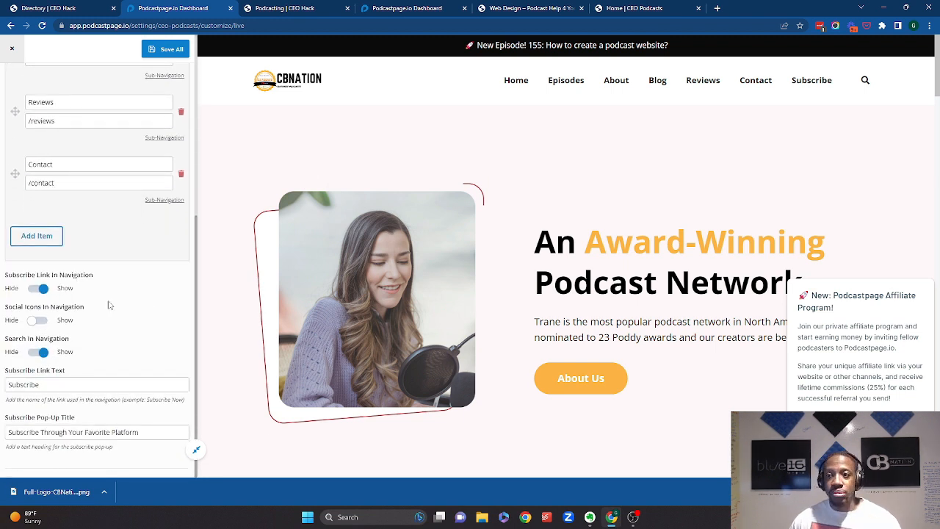
- Enable Social Icons In Navigation and return to the Header & Footer options
{"action": "left_click", "coordinate": [36, 320]}
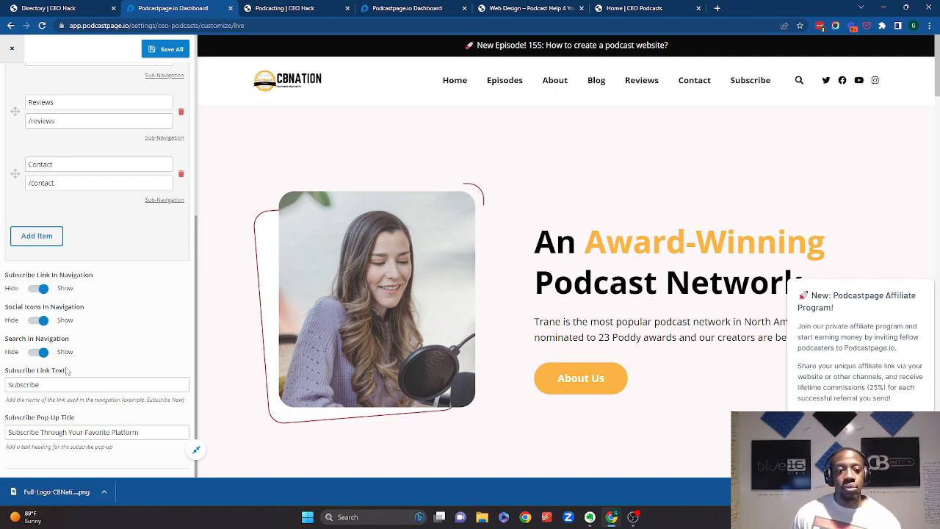
{"action": "scroll", "coordinate": [66, 371], "scroll_direction": "up", "scroll_amount": 5}
{"action": "left_click", "coordinate": [12, 78]}
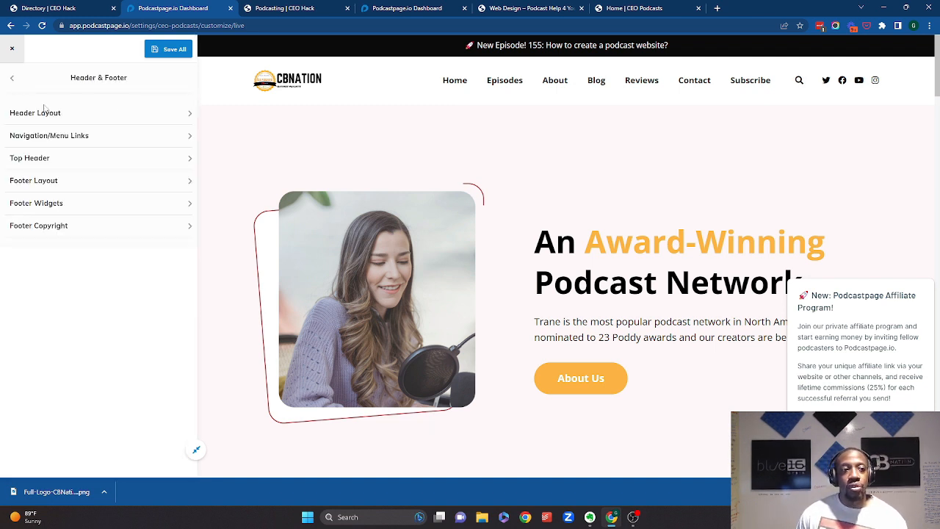
- Open the Top Header settings and switch the top header display off and back on
{"action": "left_click", "coordinate": [74, 141]}
{"action": "left_click", "coordinate": [13, 78]}
{"action": "left_click", "coordinate": [66, 157]}
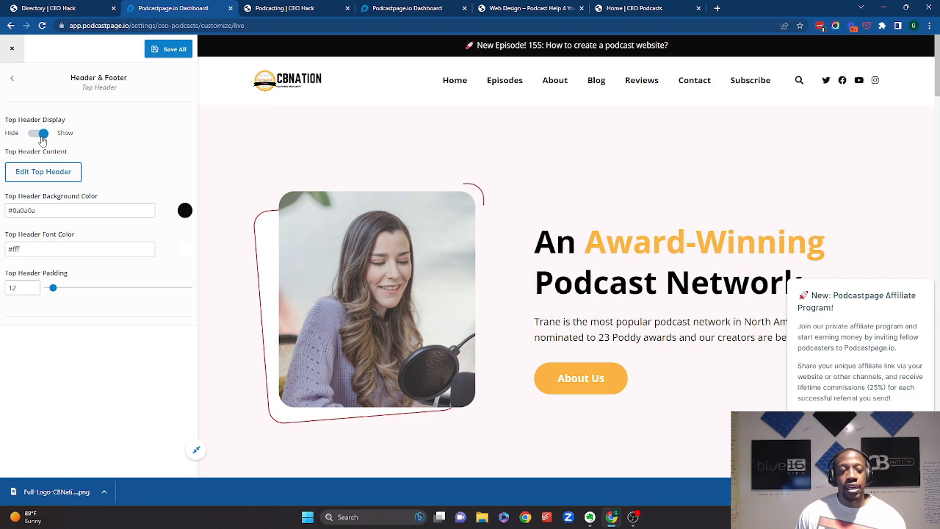
{"action": "left_click", "coordinate": [42, 137]}
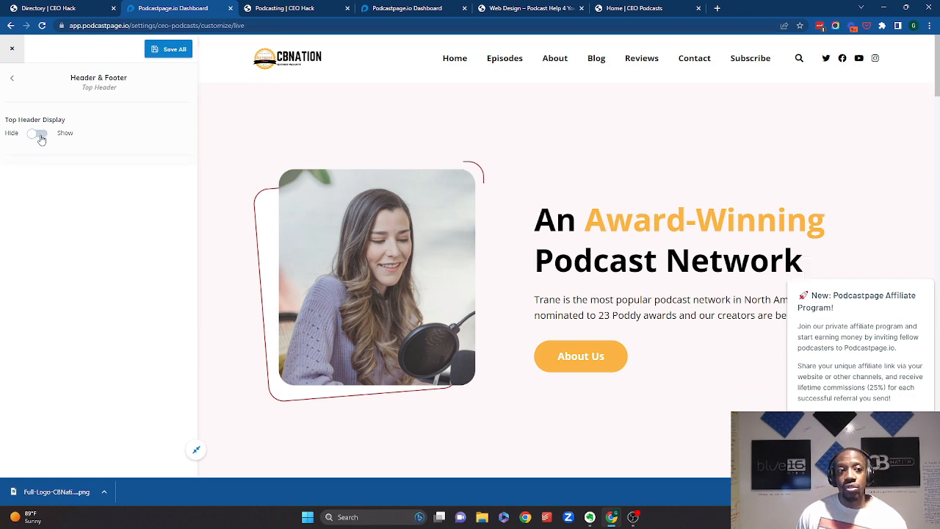
{"action": "left_click", "coordinate": [42, 138]}
- Open the top header content editor and select the episode announcement text
{"action": "left_click", "coordinate": [76, 172]}
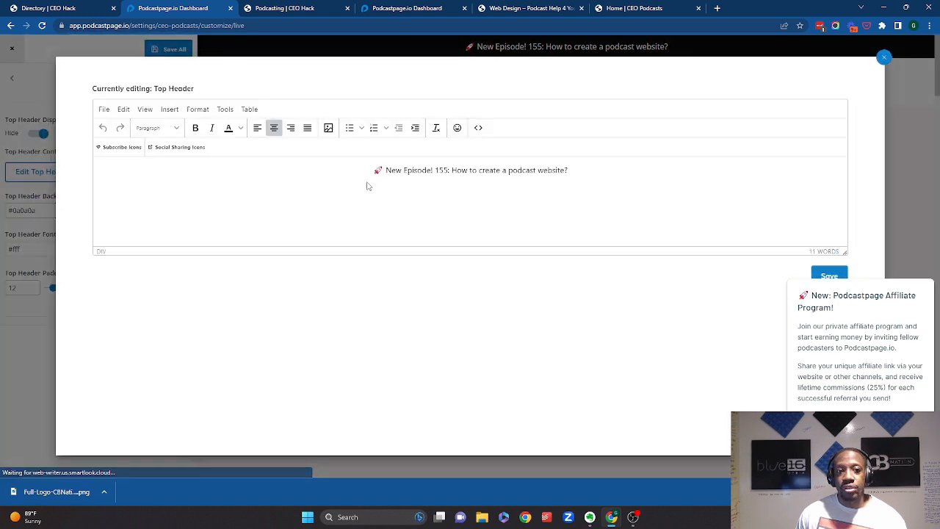
{"action": "left_click", "coordinate": [416, 169]}
{"action": "left_click_drag", "start_coordinate": [535, 167], "coordinate": [386, 170]}
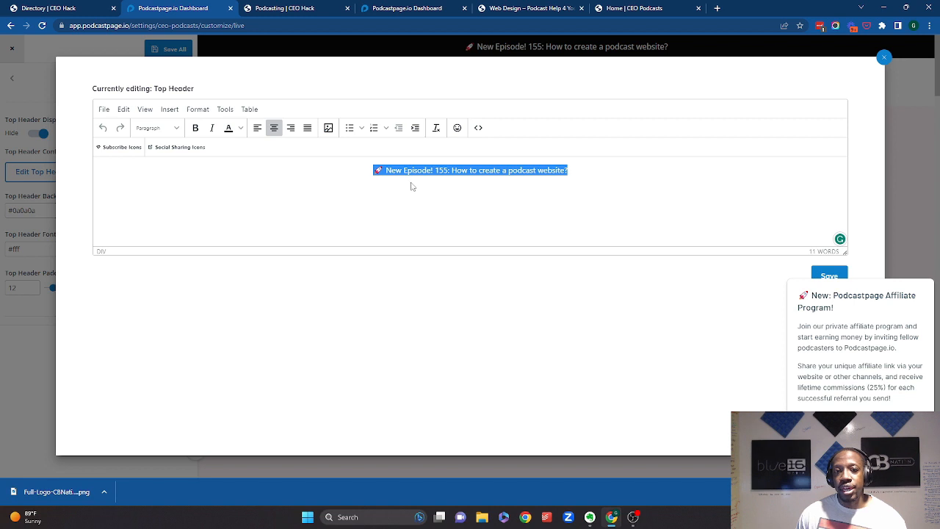
{"action": "left_click", "coordinate": [448, 169]}
{"action": "left_click_drag", "start_coordinate": [570, 170], "coordinate": [429, 172]}
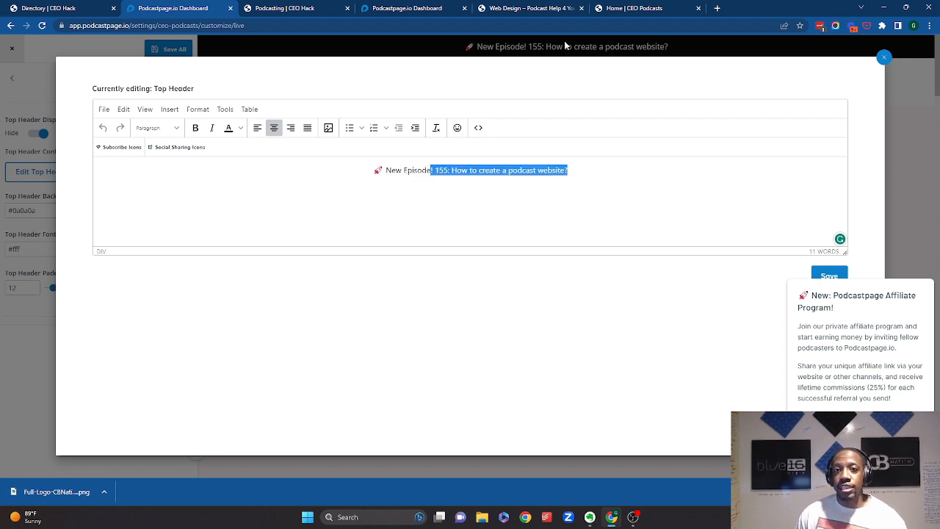
- Check the latest episode number and title on the CEO Podcasts site before returning to the editor
{"action": "left_click", "coordinate": [631, 8]}
{"action": "scroll", "coordinate": [329, 154], "scroll_direction": "down", "scroll_amount": 4}
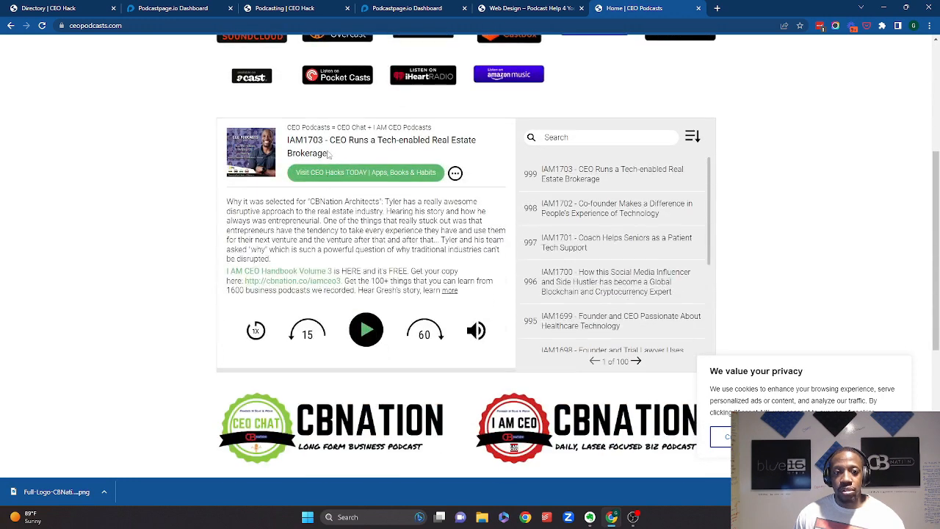
{"action": "left_click", "coordinate": [527, 6]}
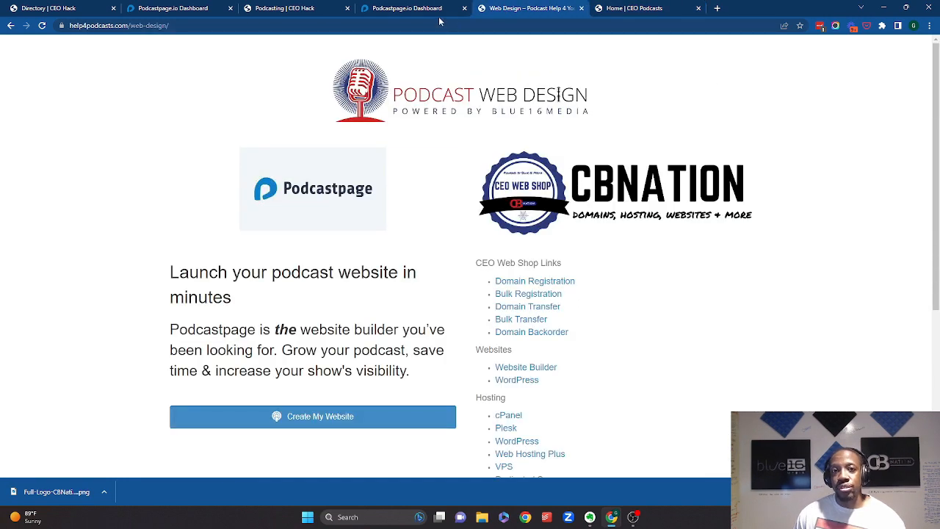
{"action": "left_click", "coordinate": [654, 9]}
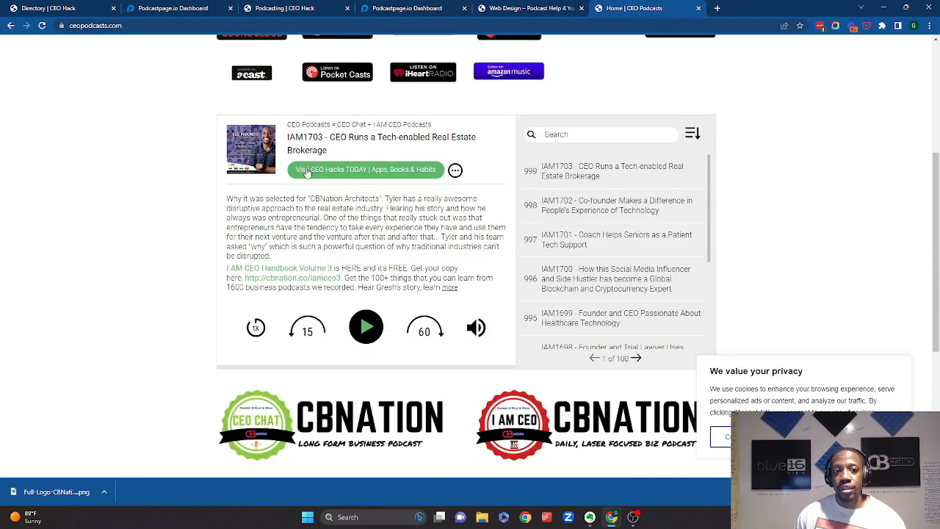
{"action": "scroll", "coordinate": [320, 245], "scroll_direction": "down", "scroll_amount": 3}
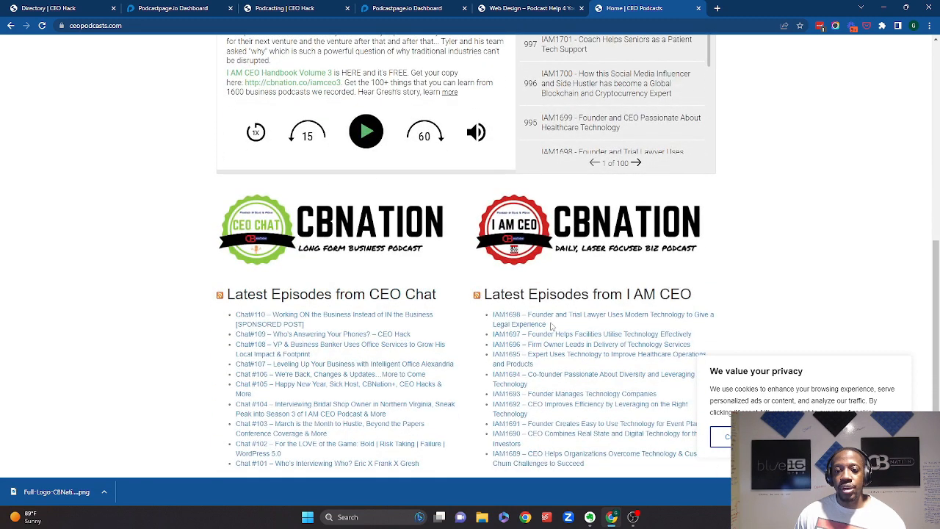
{"action": "scroll", "coordinate": [433, 280], "scroll_direction": "up", "scroll_amount": 3}
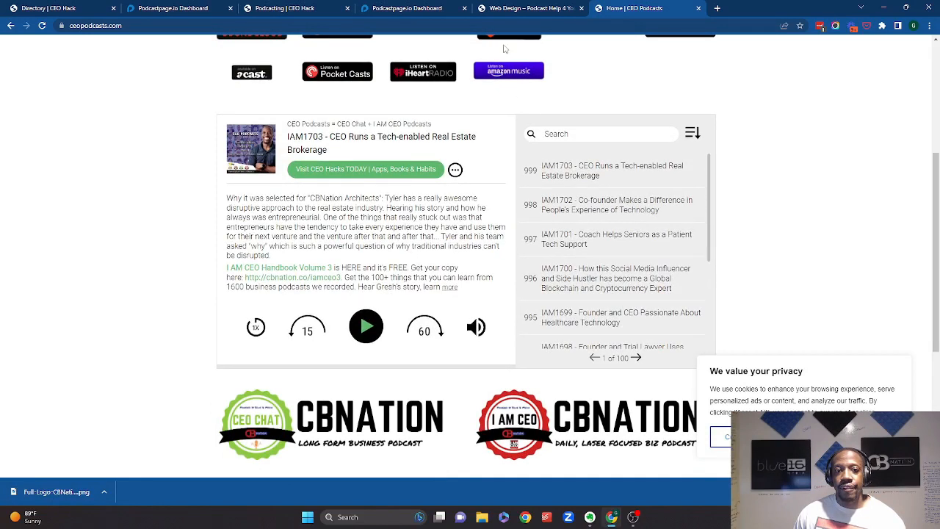
{"action": "left_click", "coordinate": [530, 8]}
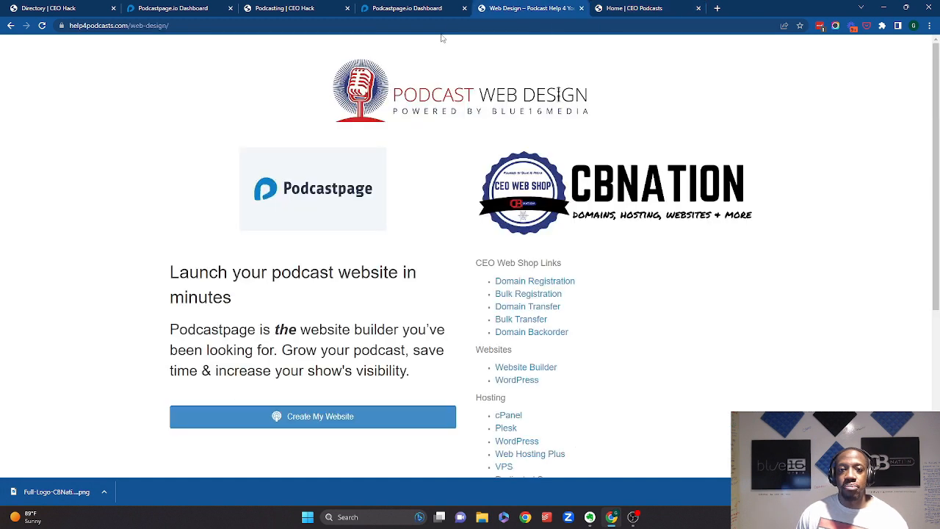
{"action": "left_click", "coordinate": [405, 8]}
{"action": "left_click", "coordinate": [294, 8]}
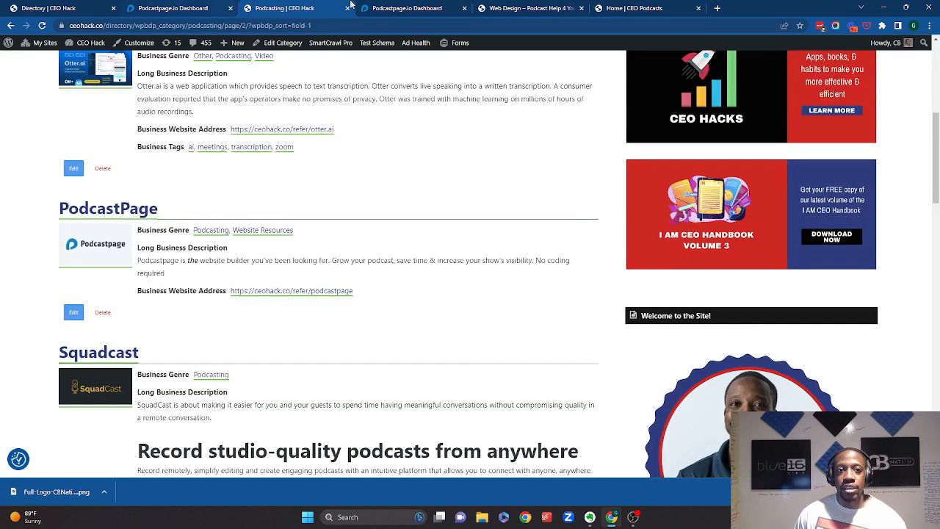
{"action": "left_click", "coordinate": [193, 7]}
- Change the episode number in the top header announcement to 1703
{"action": "left_click", "coordinate": [452, 182]}
{"action": "double_click", "coordinate": [439, 170]}
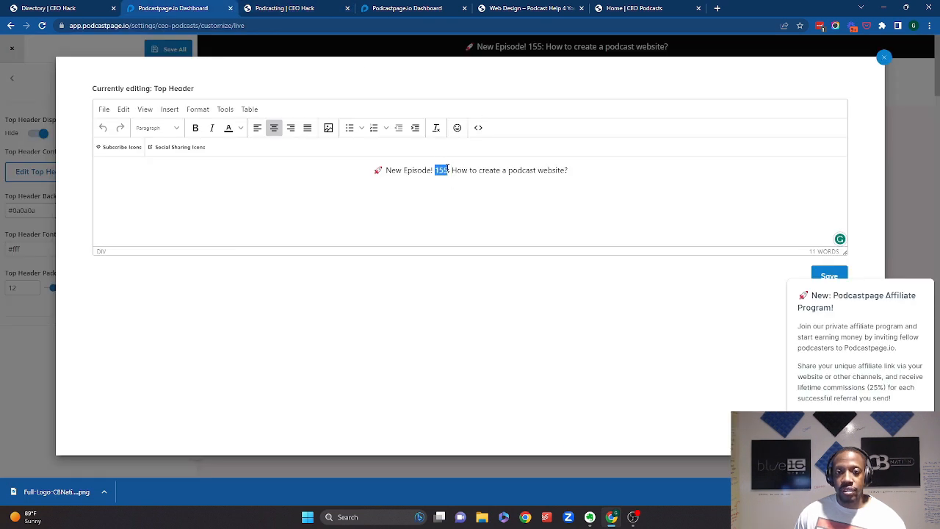
{"action": "type", "text": "1703"}
- Replace the announced episode title with "Found runs tech-enabled real estate brokerage"
{"action": "left_click_drag", "start_coordinate": [454, 170], "coordinate": [578, 166]}
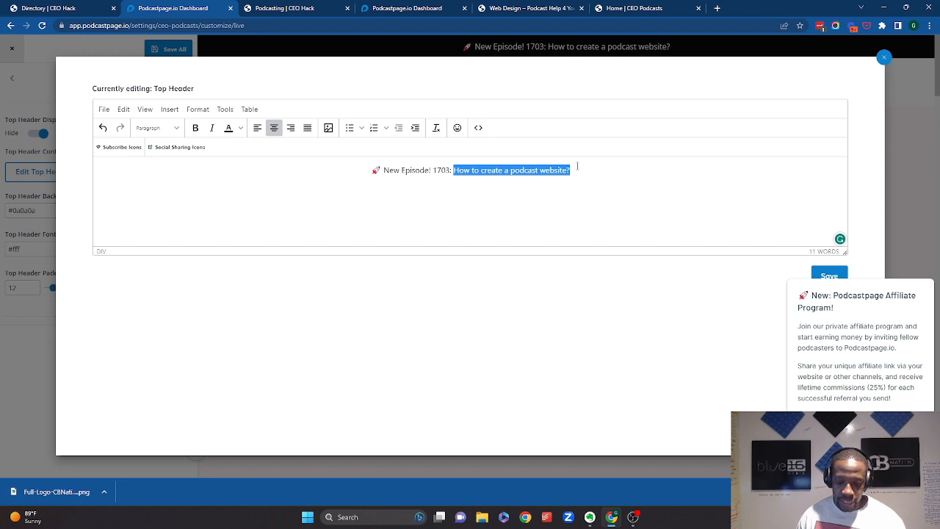
{"action": "type", "text": "Foun"}
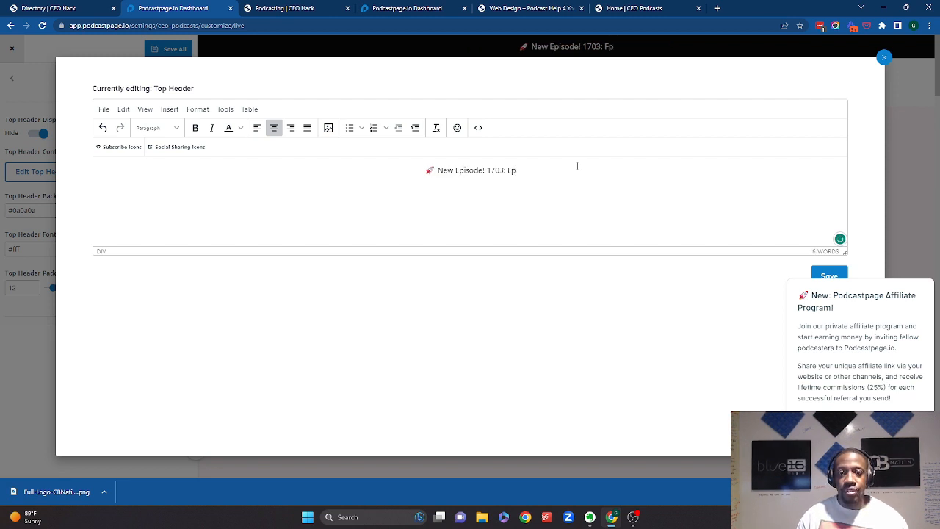
{"action": "type", "text": "d som"}
{"action": "key", "text": "BackSpace"}
{"action": "key", "text": "BackSpace"}
{"action": "key", "text": "BackSpace"}
{"action": "type", "text": "runs techn"}
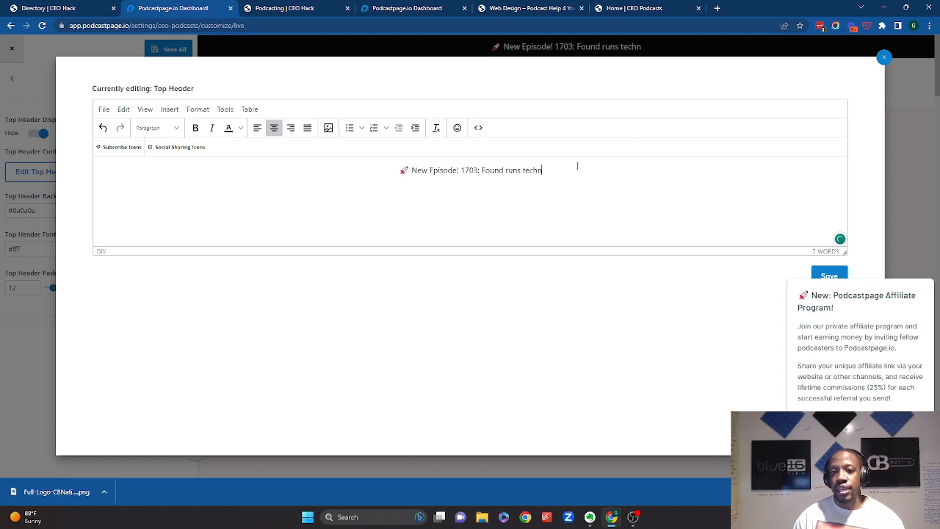
{"action": "key", "text": "BackSpace"}
{"action": "type", "text": "enabled real "}
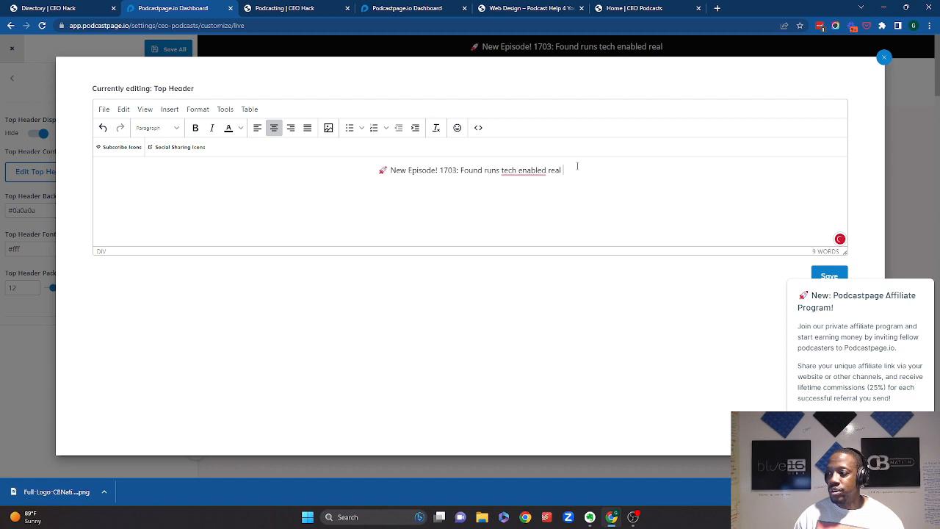
{"action": "type", "text": "estate brokerage"}
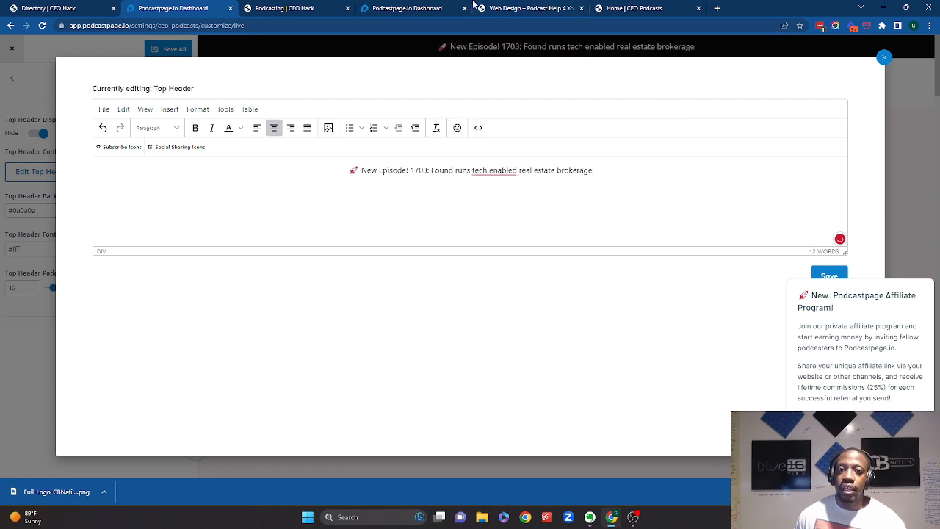
{"action": "mouse_move", "coordinate": [494, 171]}
{"action": "left_click", "coordinate": [505, 190]}
- Return to the CEO Podcasts site and open the I AM CEO website in a new tab
{"action": "left_click", "coordinate": [631, 8]}
{"action": "left_click", "coordinate": [521, 8]}
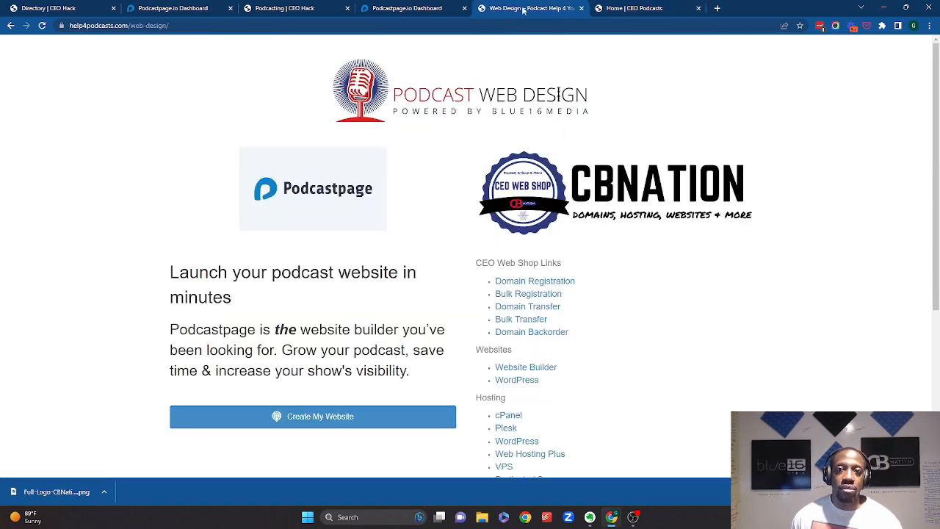
{"action": "left_click", "coordinate": [315, 8]}
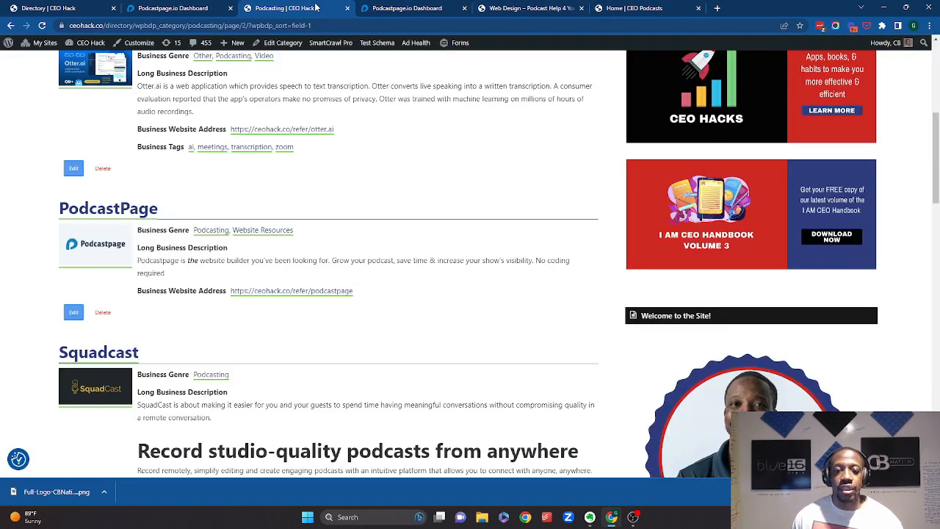
{"action": "left_click", "coordinate": [191, 8]}
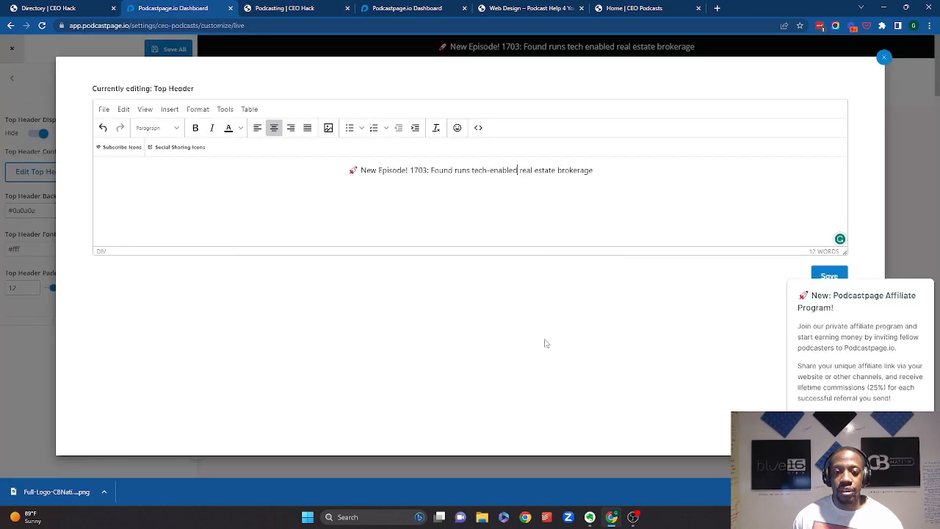
{"action": "left_click", "coordinate": [623, 8]}
{"action": "scroll", "coordinate": [381, 169], "scroll_direction": "down", "scroll_amount": 2}
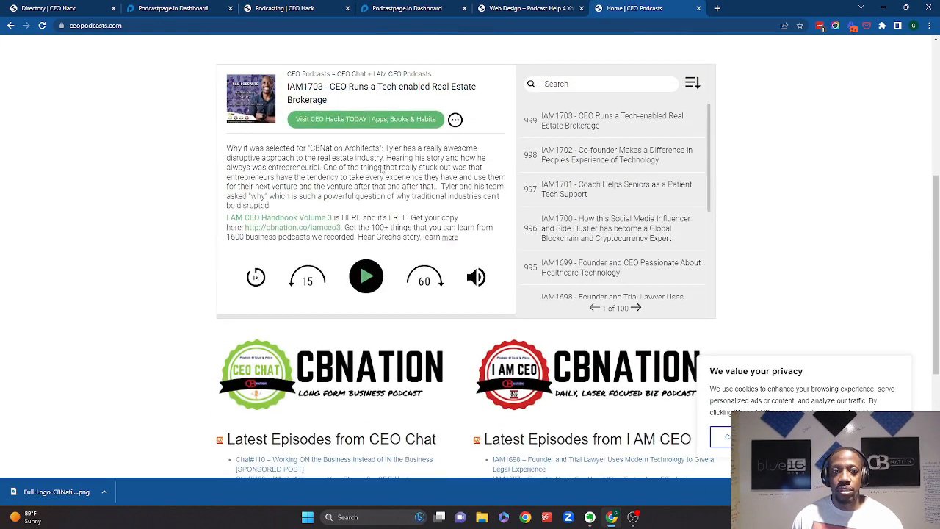
{"action": "scroll", "coordinate": [381, 169], "scroll_direction": "down", "scroll_amount": 3}
{"action": "right_click", "coordinate": [543, 250]}
{"action": "left_click", "coordinate": [581, 256]}
- Go to the iamceo.co/blog page and copy the link to the latest episode post
{"action": "left_click", "coordinate": [729, 6]}
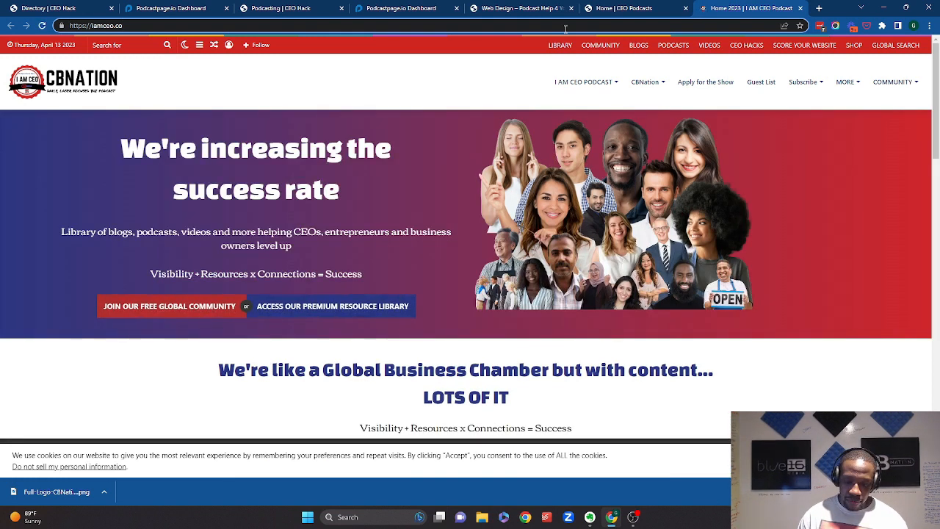
{"action": "left_click", "coordinate": [565, 29]}
{"action": "type", "text": "/blog"}
{"action": "key", "text": "Return"}
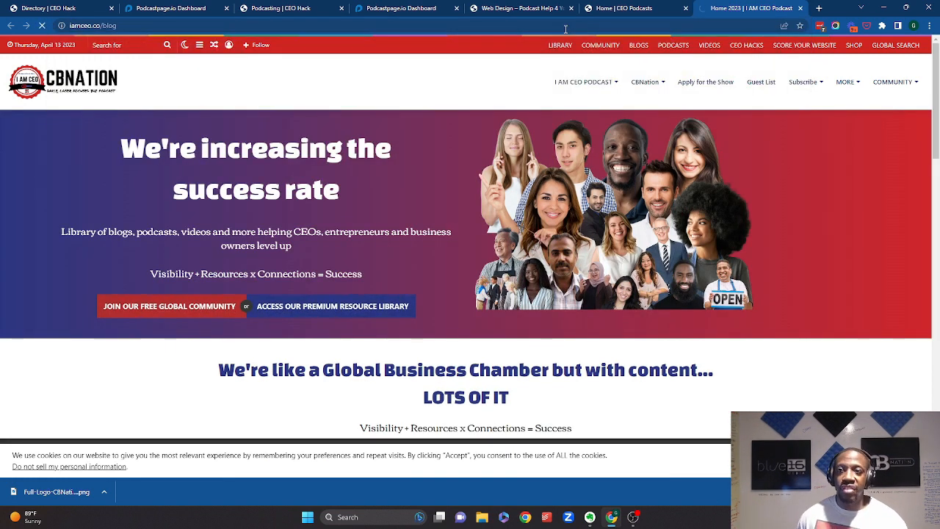
{"action": "scroll", "coordinate": [470, 154], "scroll_direction": "down", "scroll_amount": 6}
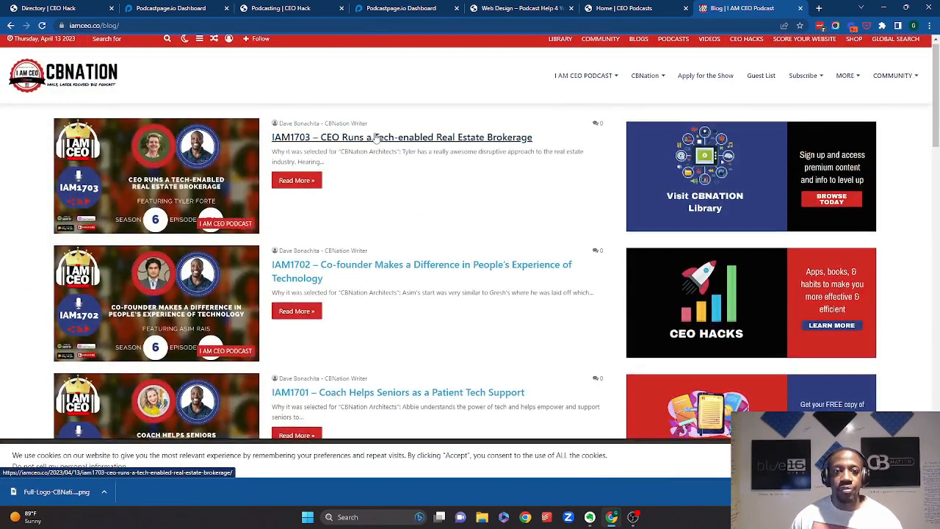
{"action": "right_click", "coordinate": [373, 135]}
{"action": "left_click", "coordinate": [413, 195]}
- Link the episode title in the top header announcement to the copied episode post URL
{"action": "left_click", "coordinate": [305, 8]}
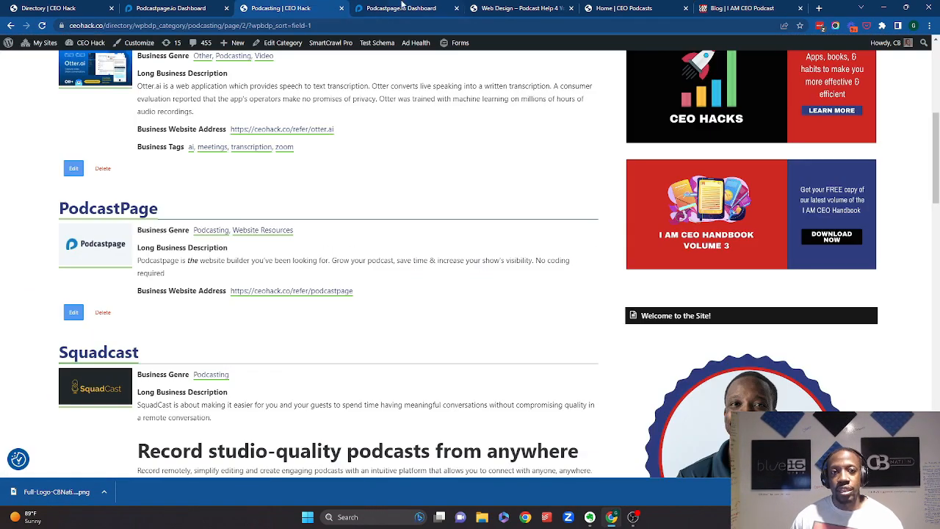
{"action": "left_click", "coordinate": [150, 7]}
{"action": "left_click_drag", "start_coordinate": [597, 169], "coordinate": [434, 161]}
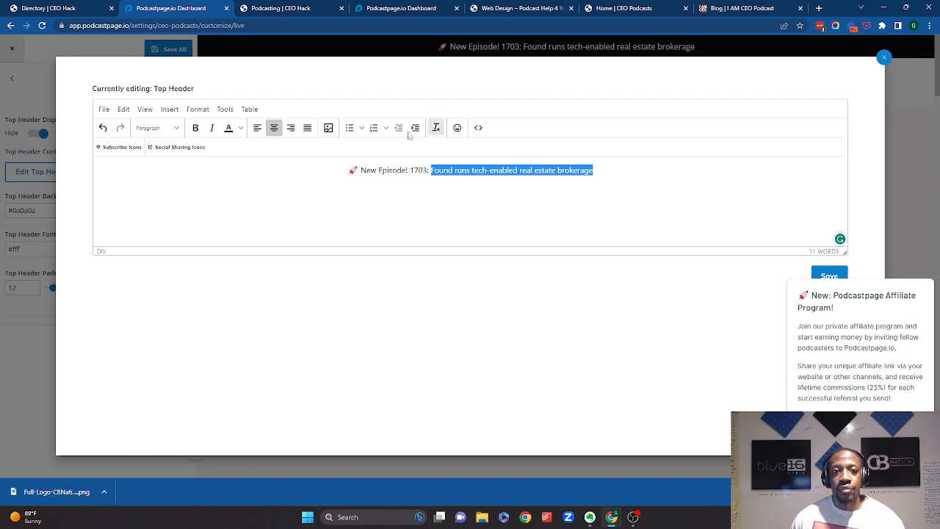
{"action": "left_click", "coordinate": [170, 109]}
{"action": "left_click", "coordinate": [195, 143]}
{"action": "key", "text": "ctrl+v"}
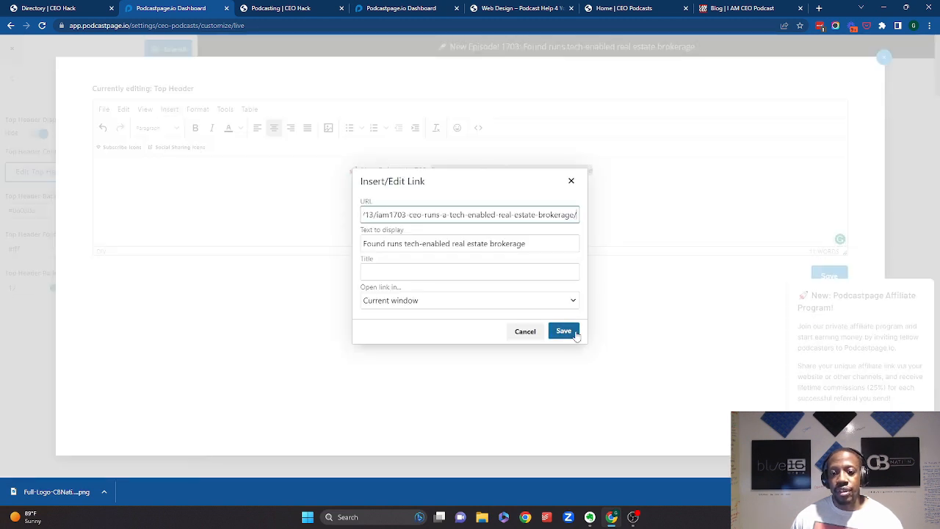
{"action": "left_click", "coordinate": [563, 331]}
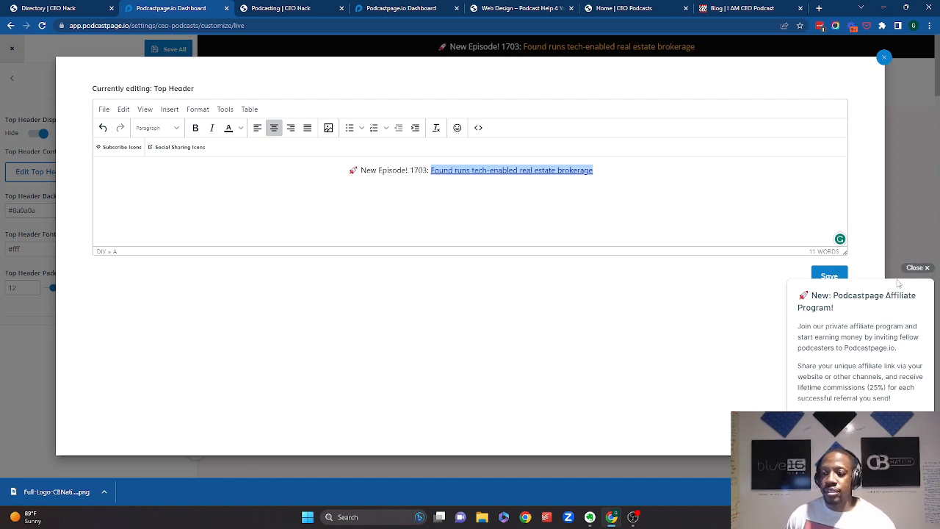
- Save the top header content and all settings, then reopen the Navigation/Menu Links settings
{"action": "left_click", "coordinate": [916, 267]}
{"action": "left_click", "coordinate": [828, 275]}
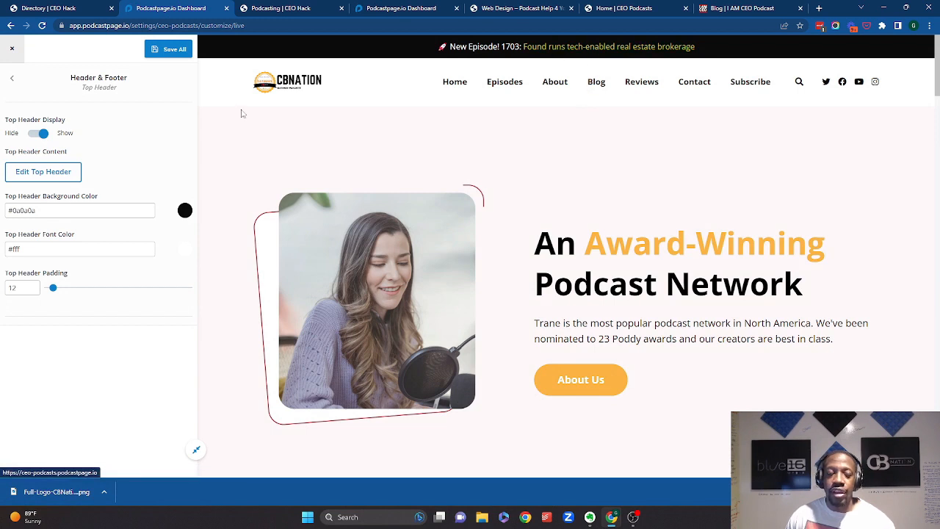
{"action": "left_click", "coordinate": [168, 49]}
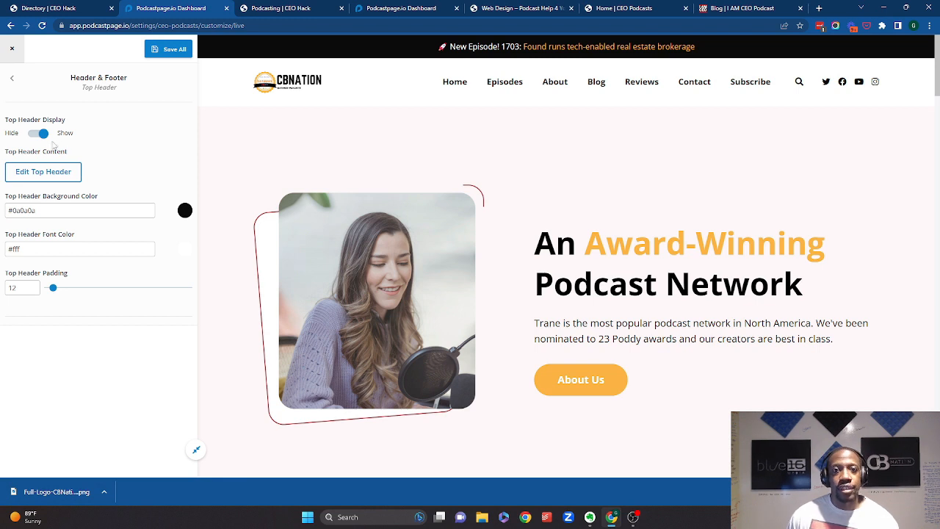
{"action": "left_click", "coordinate": [11, 78]}
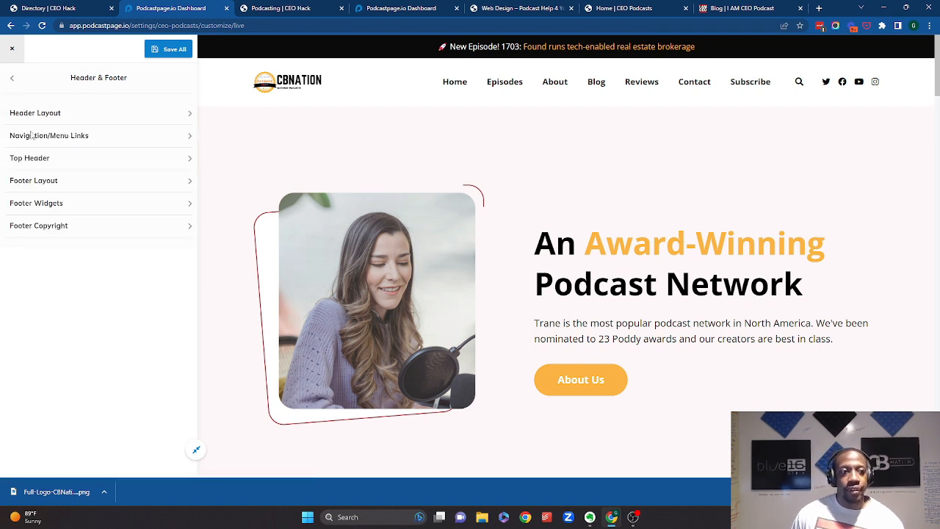
{"action": "left_click", "coordinate": [74, 136]}
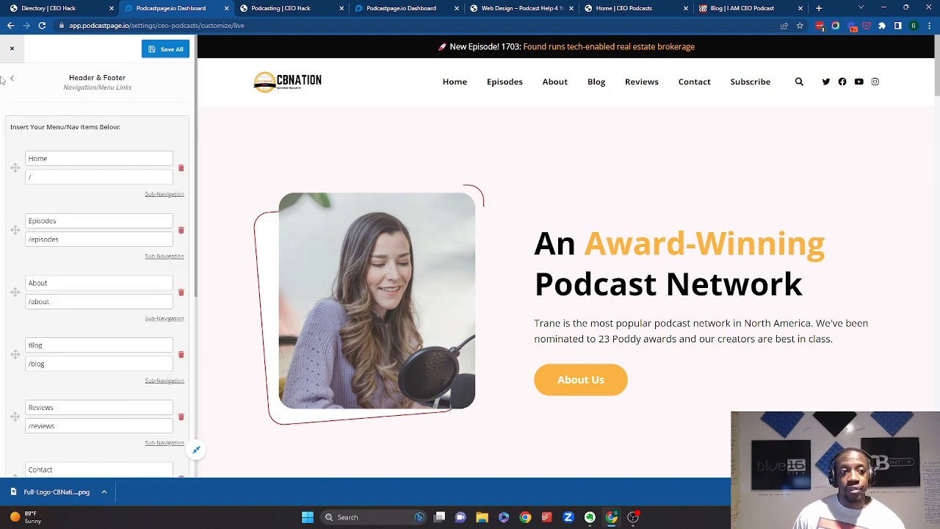
- Browse the Top Header, Footer Layout, Footer Widgets and Footer Copyright sections of the Header & Footer settings
{"action": "left_click", "coordinate": [13, 79]}
{"action": "left_click", "coordinate": [69, 157]}
{"action": "left_click", "coordinate": [11, 78]}
{"action": "left_click", "coordinate": [48, 183]}
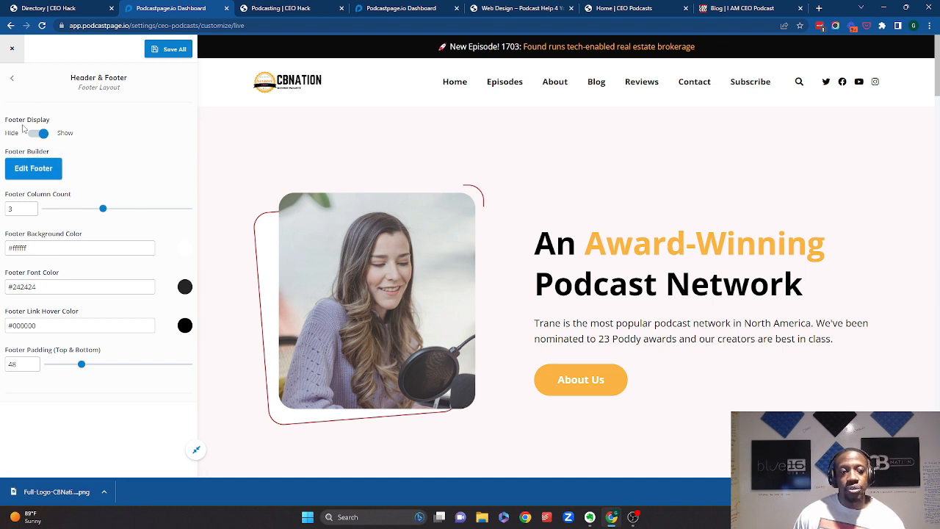
{"action": "left_click", "coordinate": [12, 79]}
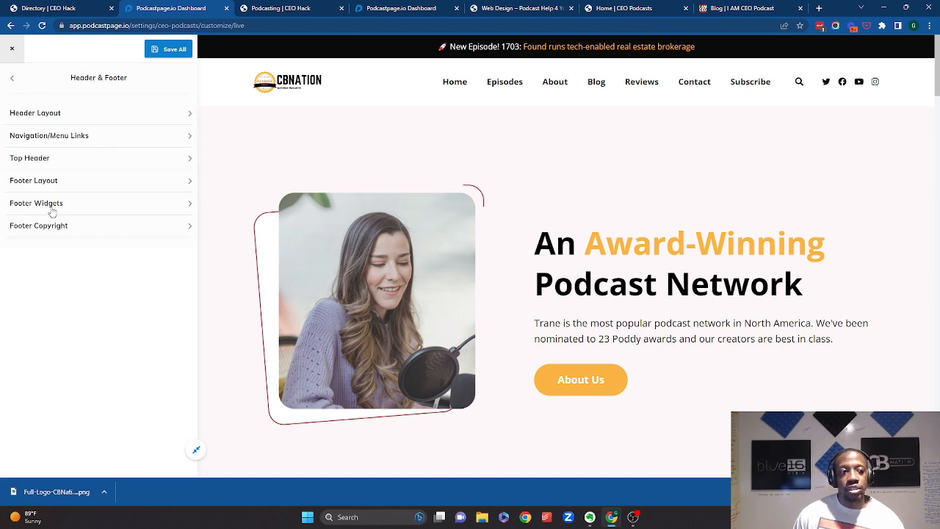
{"action": "left_click", "coordinate": [57, 212]}
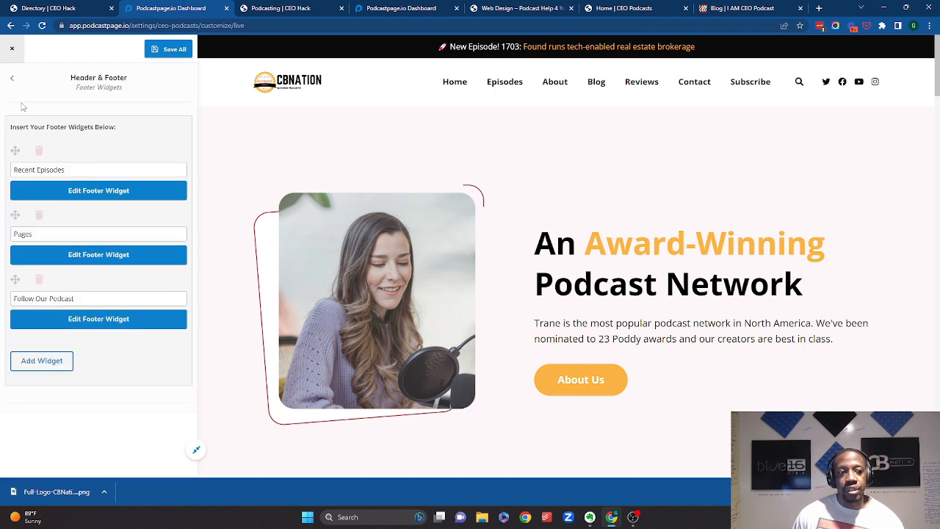
{"action": "left_click", "coordinate": [12, 78]}
{"action": "left_click", "coordinate": [59, 225]}
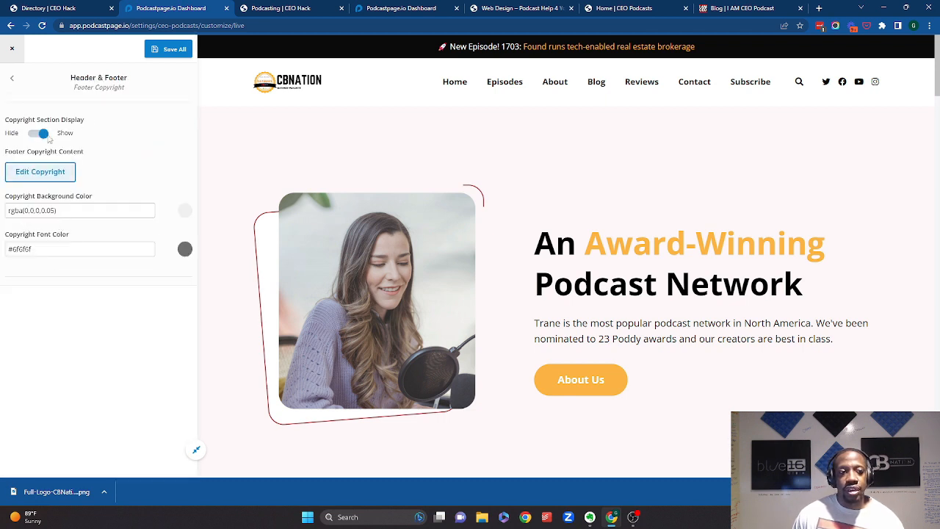
{"action": "left_click", "coordinate": [12, 78]}
- Scroll through the homepage preview to review its episodes, blog, reviews, subscribe and footer sections
{"action": "scroll", "coordinate": [461, 313], "scroll_direction": "down", "scroll_amount": 1}
{"action": "scroll", "coordinate": [461, 313], "scroll_direction": "down", "scroll_amount": 15}
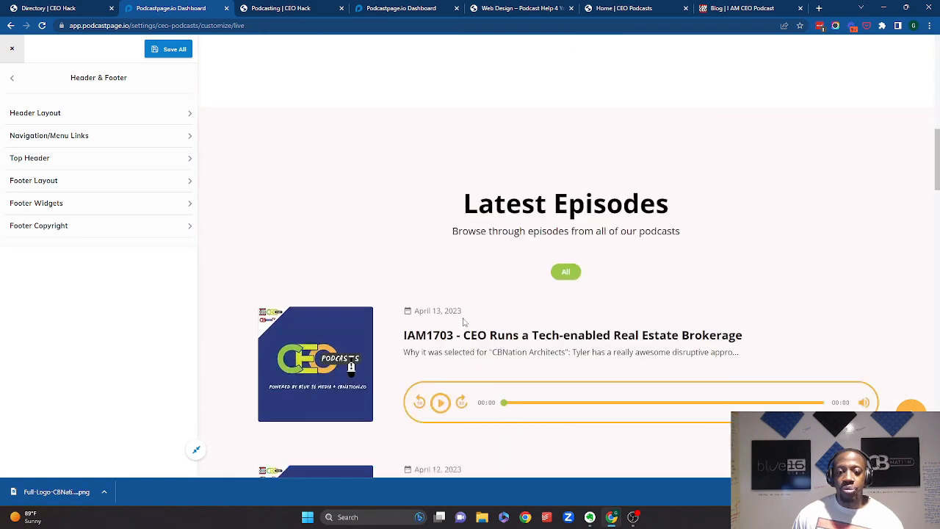
{"action": "scroll", "coordinate": [489, 376], "scroll_direction": "down", "scroll_amount": 5}
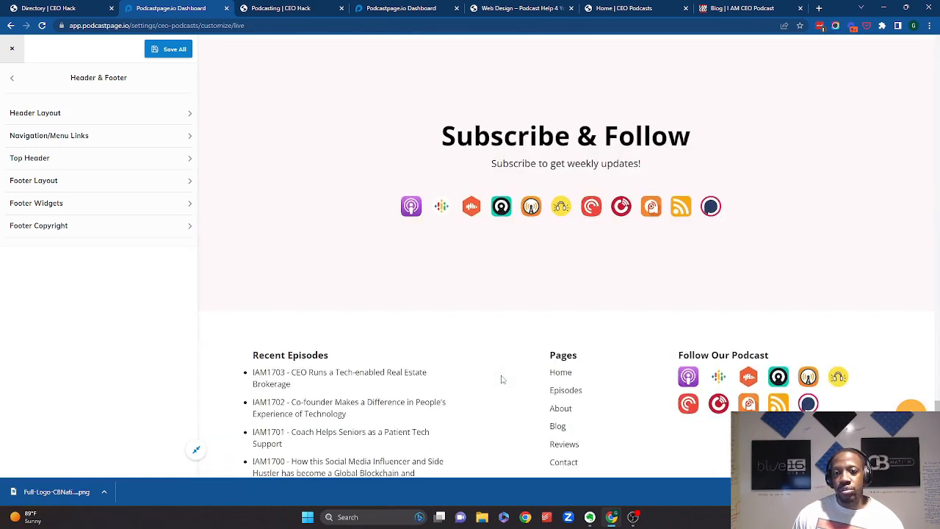
{"action": "scroll", "coordinate": [496, 395], "scroll_direction": "up", "scroll_amount": 10}
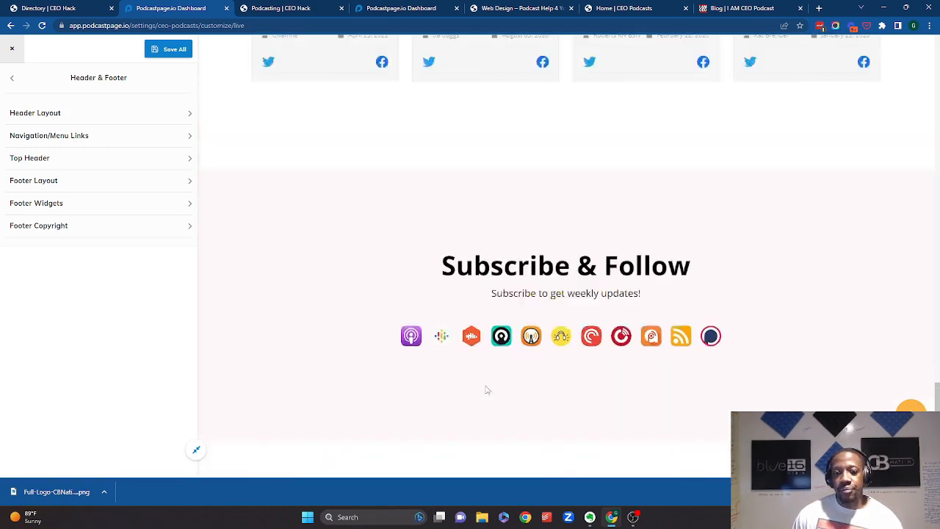
{"action": "scroll", "coordinate": [481, 401], "scroll_direction": "down", "scroll_amount": 2}
{"action": "scroll", "coordinate": [480, 397], "scroll_direction": "up", "scroll_amount": 5}
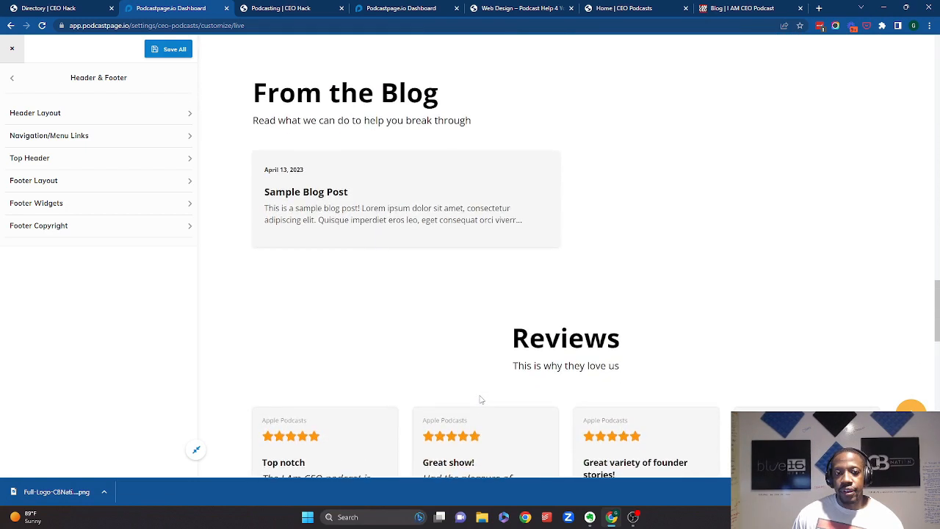
{"action": "scroll", "coordinate": [346, 273], "scroll_direction": "up", "scroll_amount": 5}
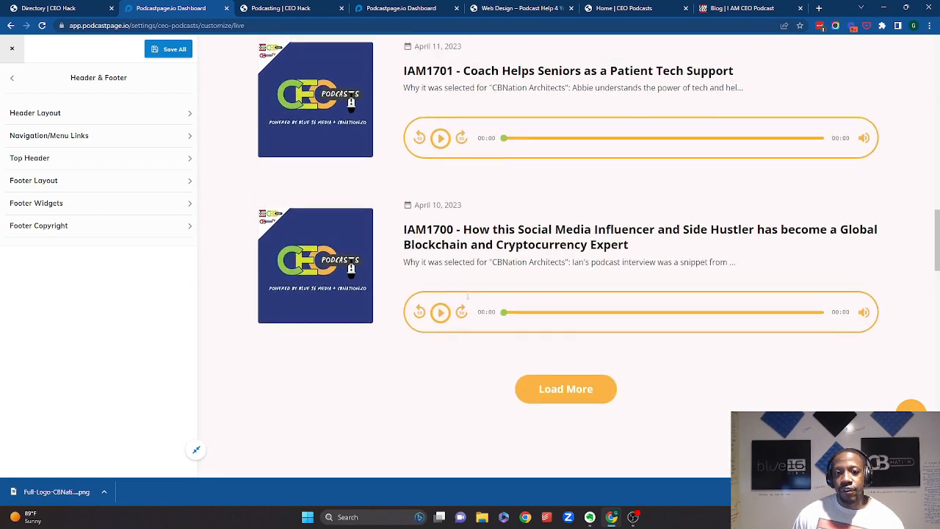
{"action": "scroll", "coordinate": [486, 241], "scroll_direction": "up", "scroll_amount": 5}
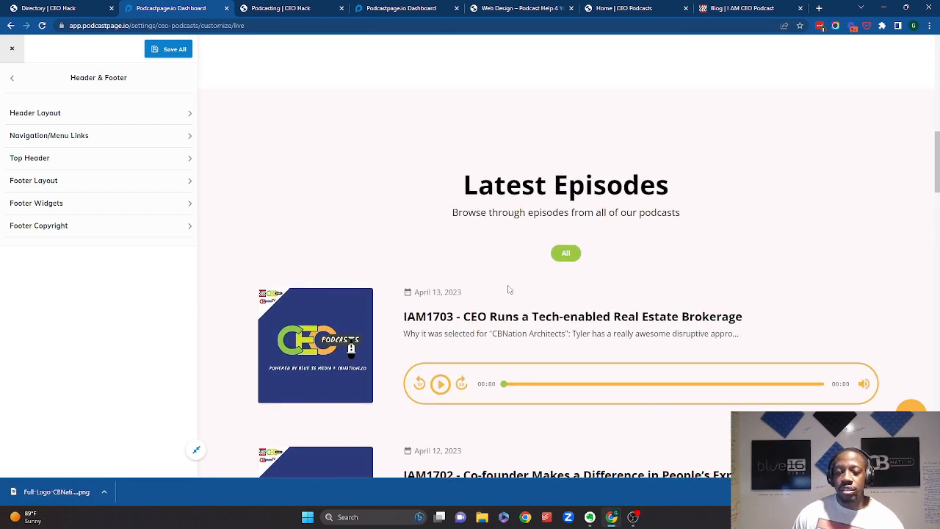
{"action": "scroll", "coordinate": [508, 289], "scroll_direction": "down", "scroll_amount": 2}
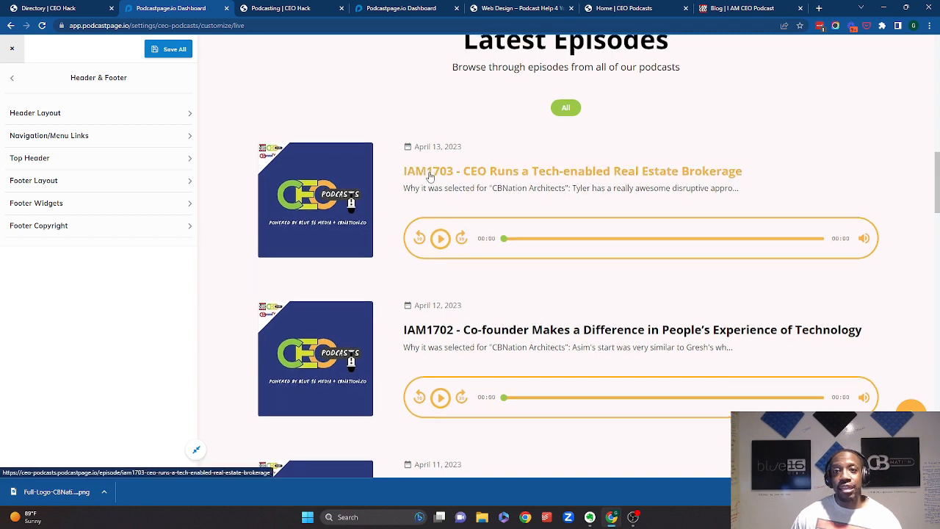
{"action": "scroll", "coordinate": [430, 174], "scroll_direction": "up", "scroll_amount": 7}
- Open the Audio Player settings and enable the Sticky Audio Player
{"action": "left_click", "coordinate": [16, 80]}
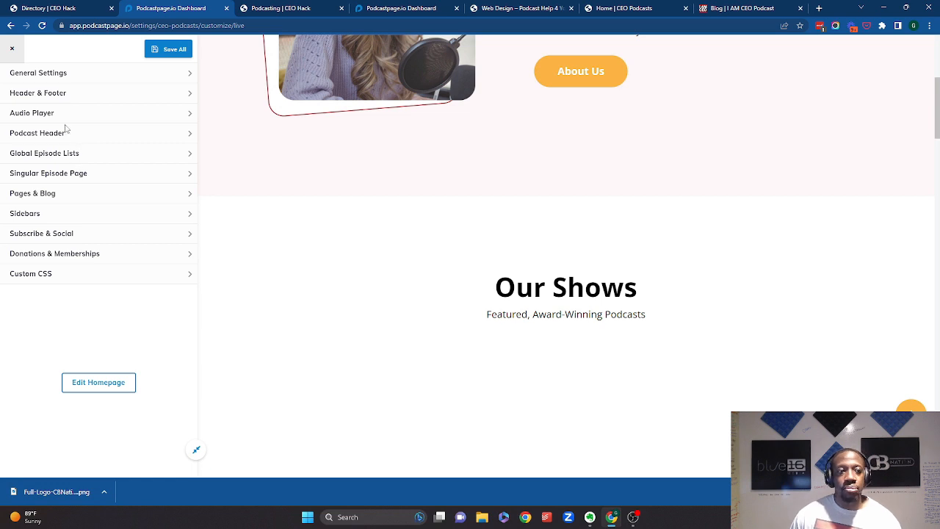
{"action": "left_click", "coordinate": [44, 113]}
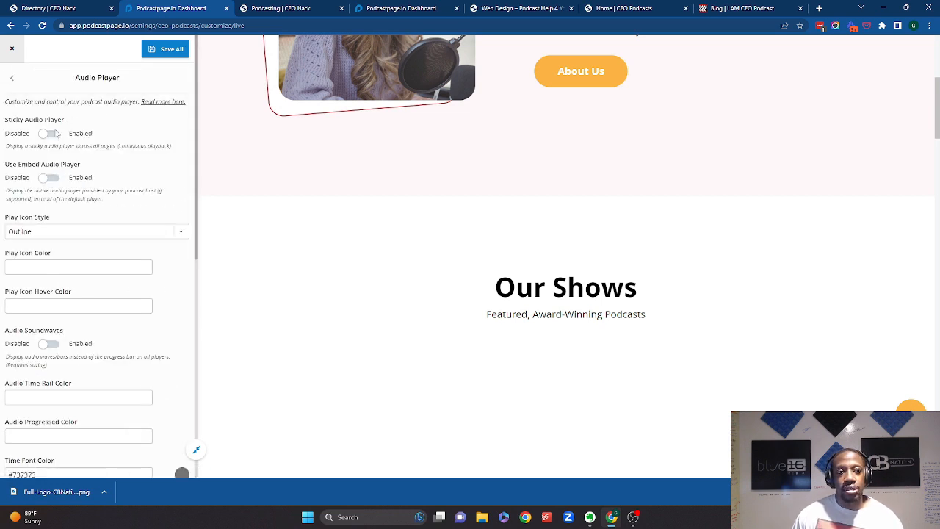
{"action": "left_click", "coordinate": [48, 135]}
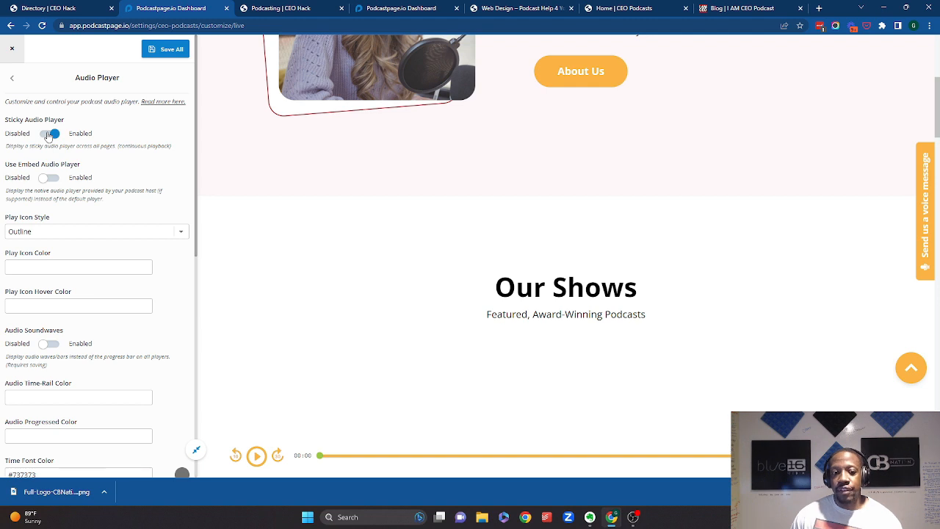
{"action": "left_click", "coordinate": [47, 135]}
{"action": "left_click", "coordinate": [49, 179]}
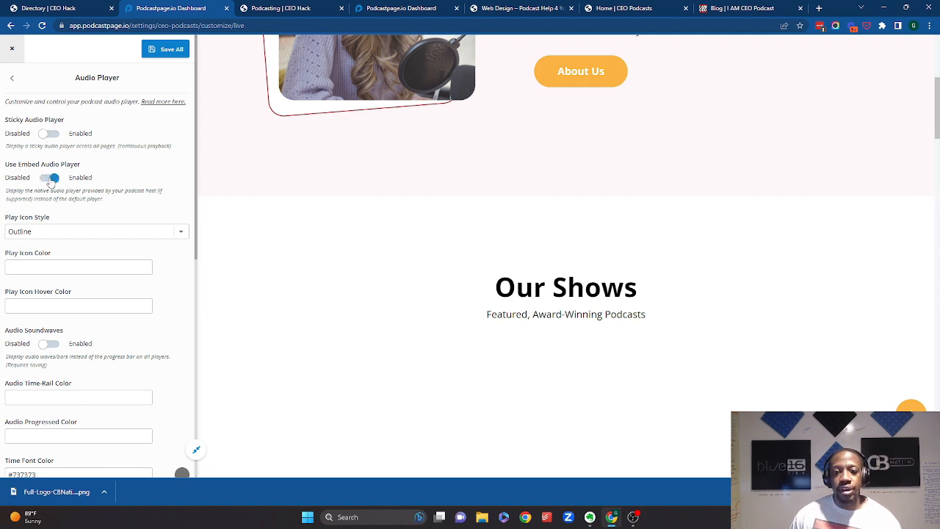
{"action": "left_click", "coordinate": [50, 179]}
{"action": "scroll", "coordinate": [51, 181], "scroll_direction": "down", "scroll_amount": 3}
{"action": "scroll", "coordinate": [48, 162], "scroll_direction": "up", "scroll_amount": 3}
{"action": "left_click", "coordinate": [48, 135]}
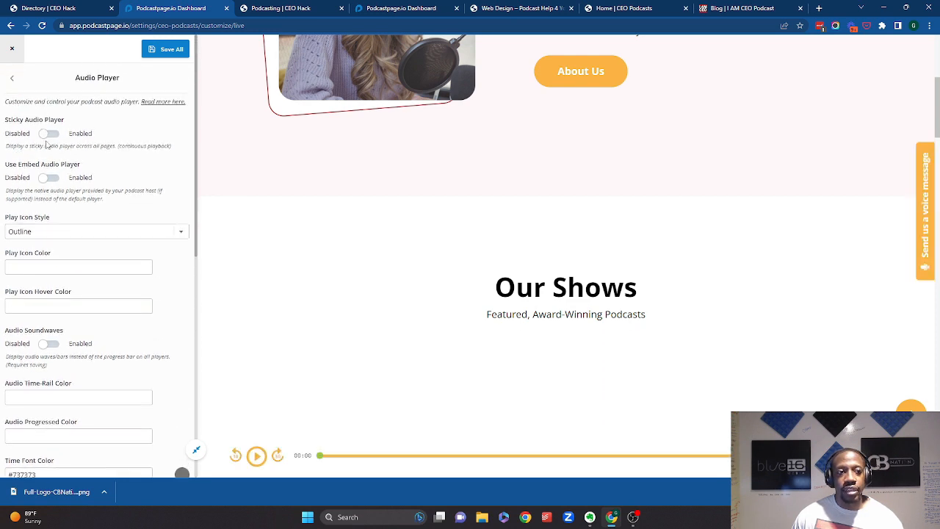
- Enable Audio Soundwaves and start playback in the sticky player to preview it
{"action": "scroll", "coordinate": [53, 199], "scroll_direction": "down", "scroll_amount": 1}
{"action": "scroll", "coordinate": [53, 200], "scroll_direction": "down", "scroll_amount": 3}
{"action": "left_click", "coordinate": [49, 197]}
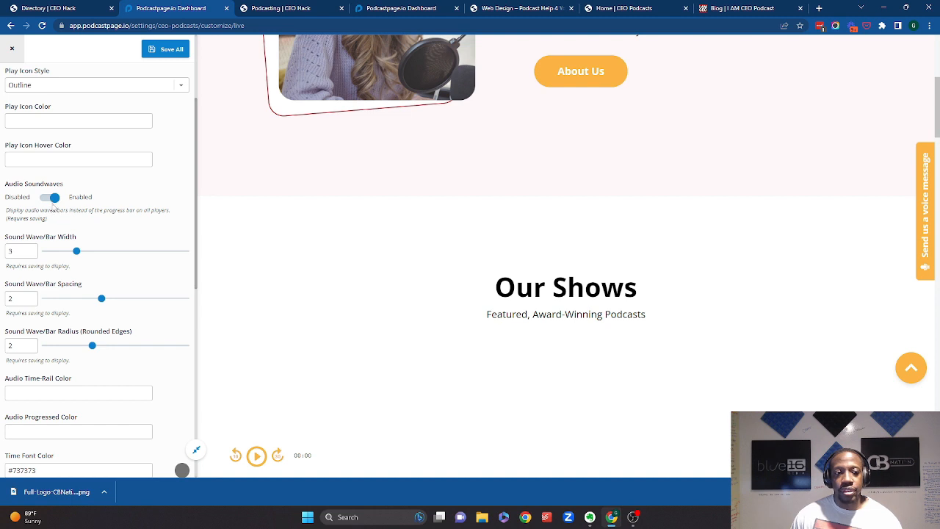
{"action": "left_click", "coordinate": [255, 453]}
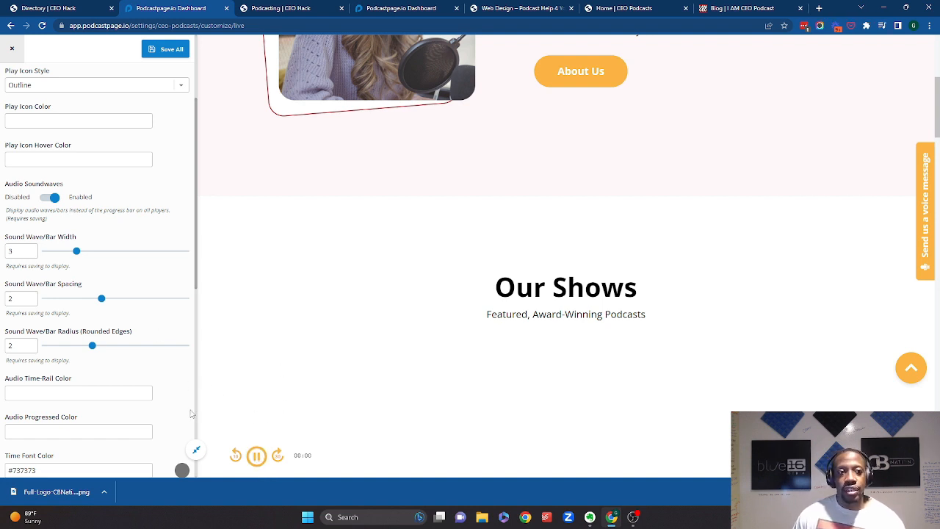
- Review the remaining Audio Player options and pause the sticky player
{"action": "scroll", "coordinate": [135, 367], "scroll_direction": "up", "scroll_amount": 1}
{"action": "scroll", "coordinate": [103, 308], "scroll_direction": "up", "scroll_amount": 2}
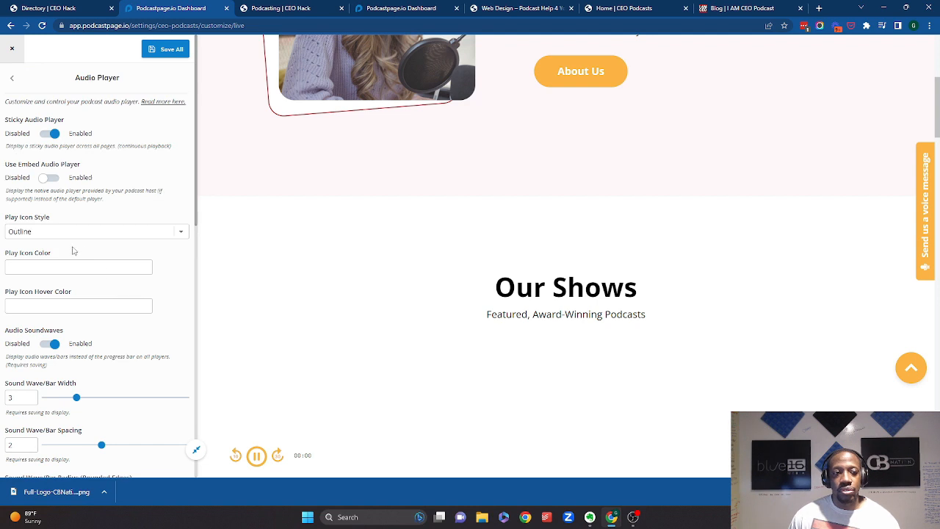
{"action": "left_click_drag", "start_coordinate": [54, 137], "coordinate": [62, 189]}
{"action": "left_click", "coordinate": [120, 187]}
{"action": "scroll", "coordinate": [117, 346], "scroll_direction": "down", "scroll_amount": 1}
{"action": "scroll", "coordinate": [117, 347], "scroll_direction": "down", "scroll_amount": 8}
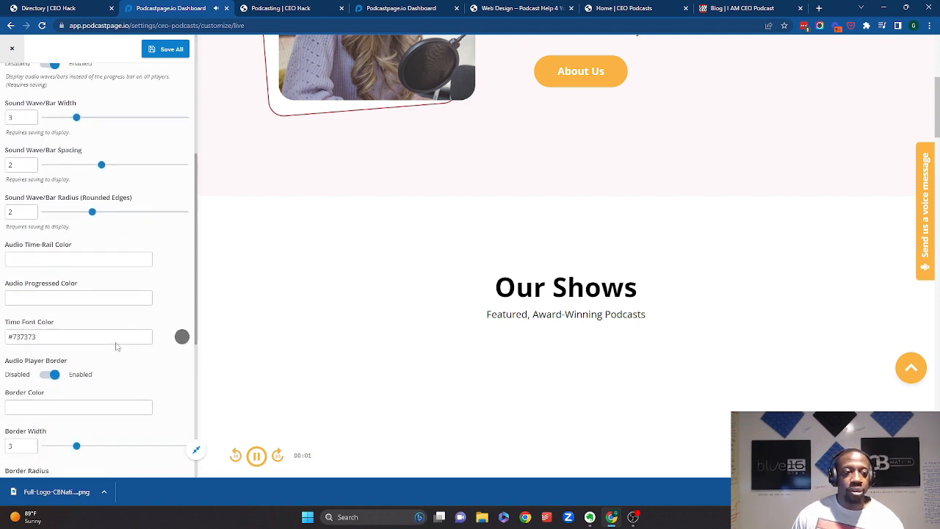
{"action": "scroll", "coordinate": [115, 345], "scroll_direction": "down", "scroll_amount": 2}
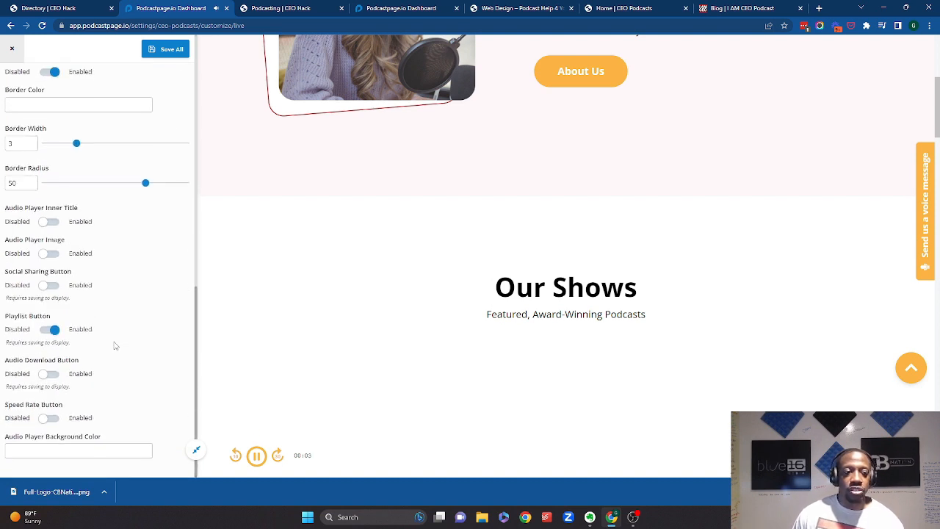
{"action": "left_click", "coordinate": [46, 375]}
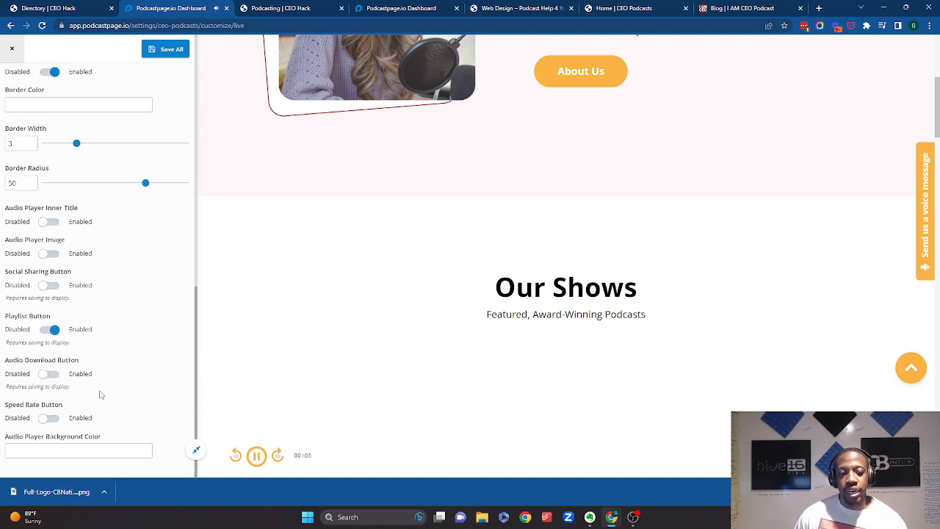
{"action": "left_click", "coordinate": [257, 456]}
{"action": "scroll", "coordinate": [107, 184], "scroll_direction": "up", "scroll_amount": 10}
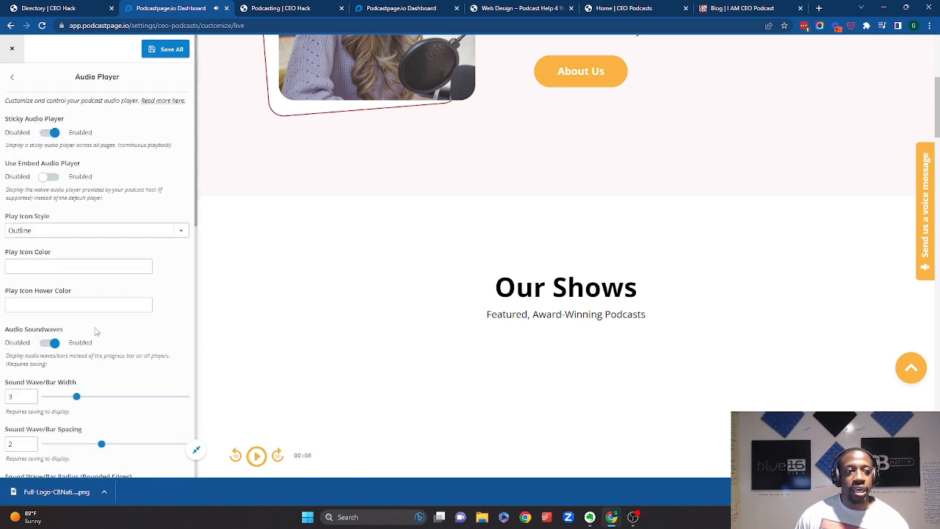
- Open the Podcast (Show) Page Header settings and review its options
{"action": "left_click", "coordinate": [12, 77]}
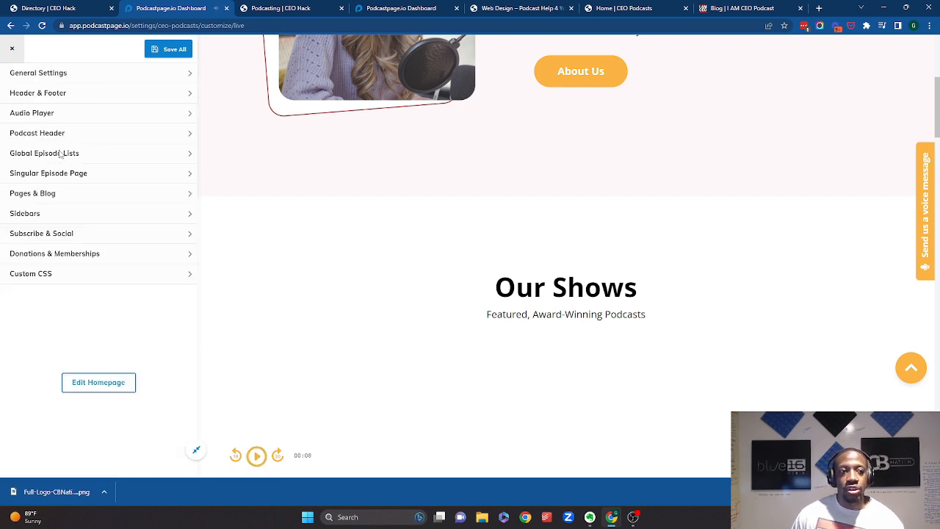
{"action": "left_click", "coordinate": [66, 135]}
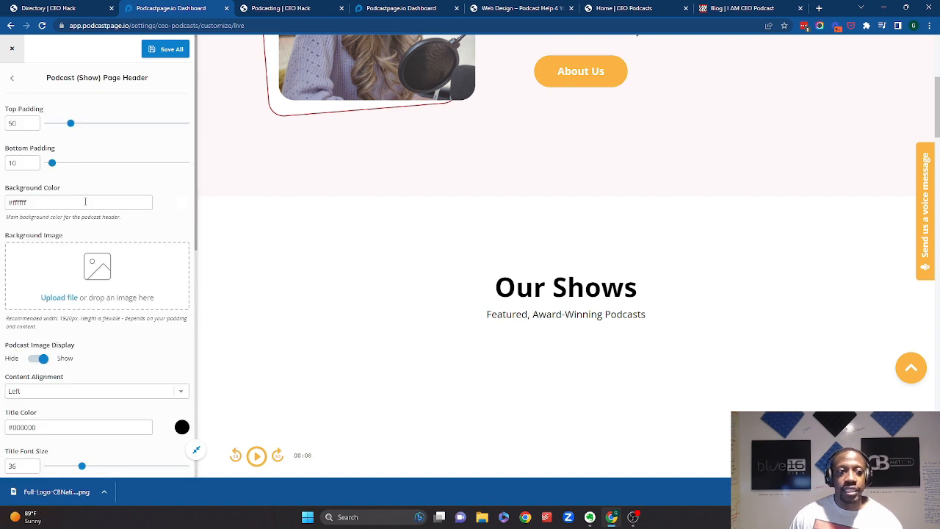
{"action": "scroll", "coordinate": [308, 198], "scroll_direction": "up", "scroll_amount": 5}
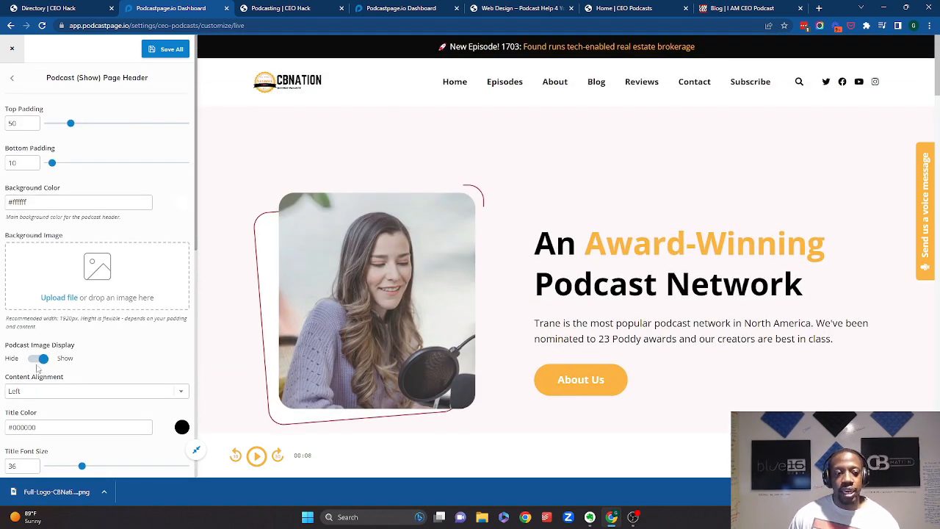
{"action": "scroll", "coordinate": [66, 389], "scroll_direction": "down", "scroll_amount": 10}
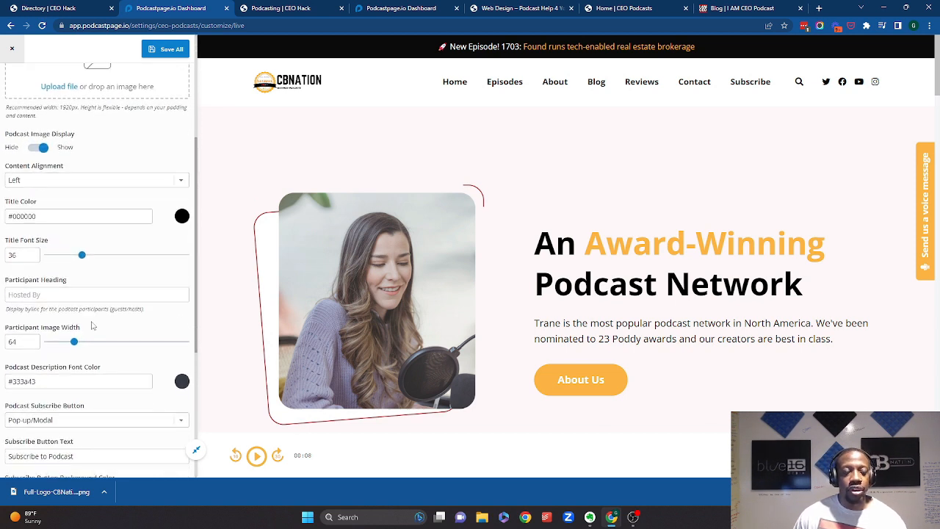
{"action": "scroll", "coordinate": [92, 316], "scroll_direction": "up", "scroll_amount": 10}
{"action": "left_click", "coordinate": [13, 76]}
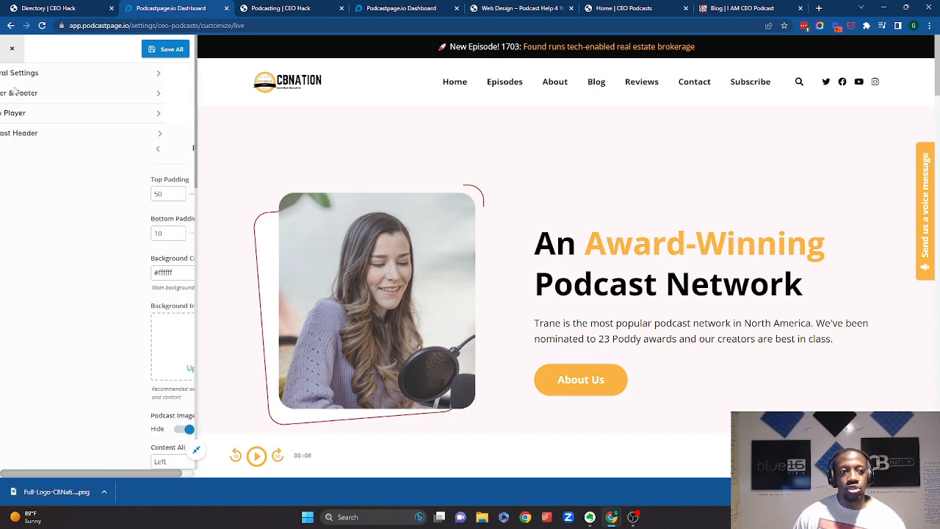
- Review the Global Episode Lists settings and the Single Episode Page settings
{"action": "left_click", "coordinate": [44, 153]}
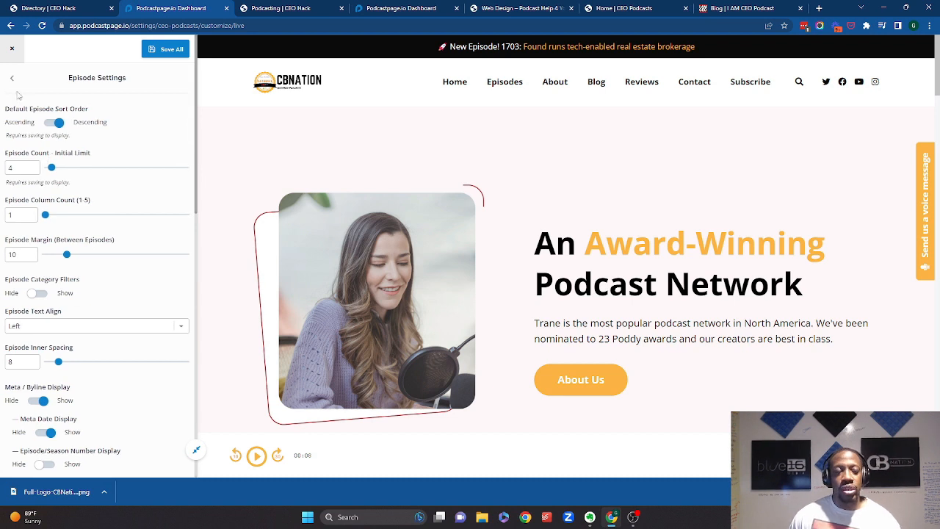
{"action": "left_click", "coordinate": [18, 78]}
{"action": "left_click", "coordinate": [62, 177]}
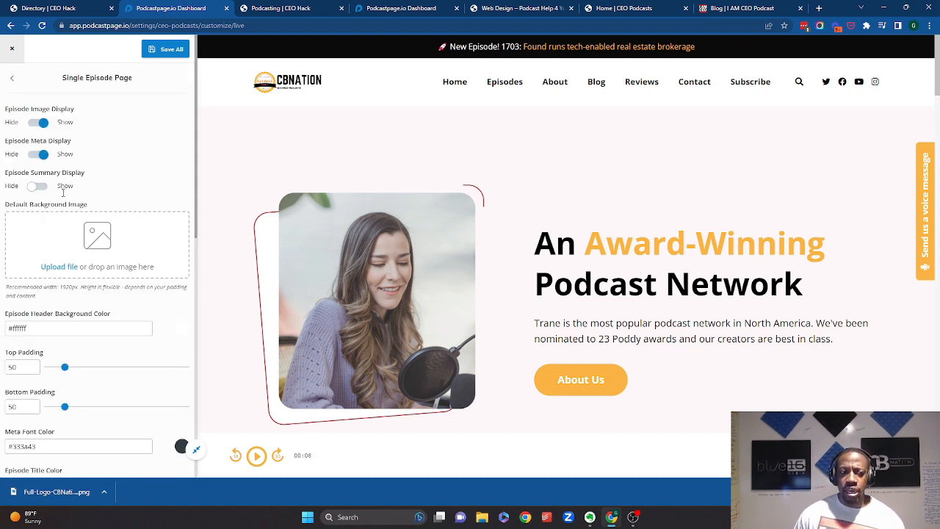
{"action": "scroll", "coordinate": [86, 257], "scroll_direction": "down", "scroll_amount": 1}
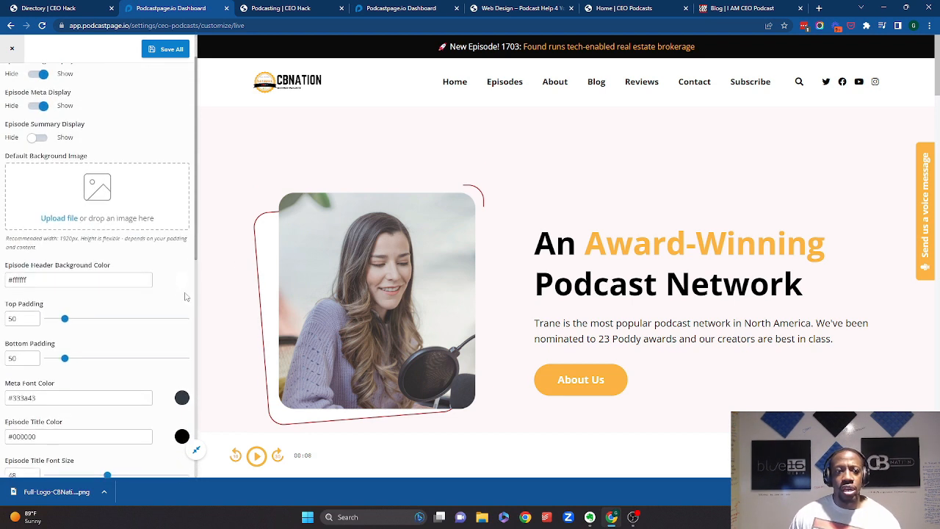
{"action": "scroll", "coordinate": [539, 237], "scroll_direction": "down", "scroll_amount": 1}
{"action": "scroll", "coordinate": [522, 120], "scroll_direction": "up", "scroll_amount": 1}
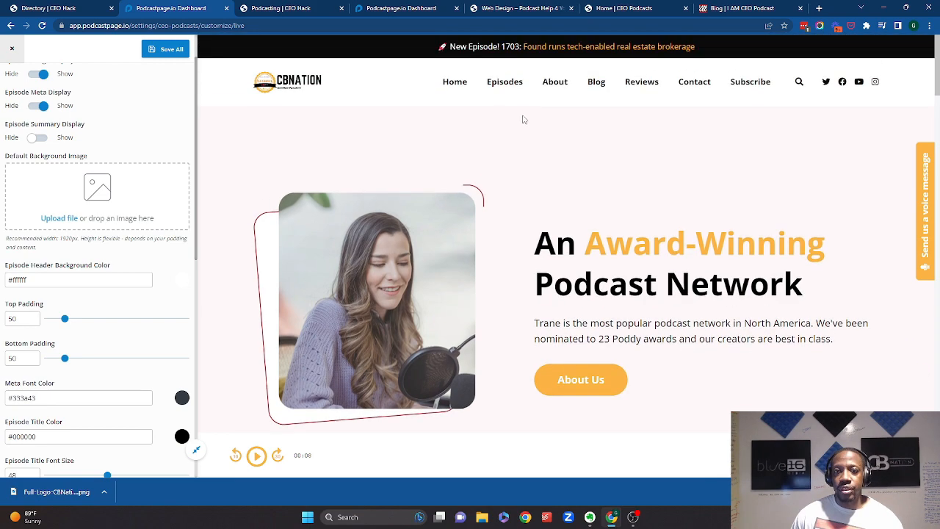
- Open the Episodes page in the preview and scroll through the episode list
{"action": "left_click", "coordinate": [505, 82]}
{"action": "scroll", "coordinate": [447, 172], "scroll_direction": "down", "scroll_amount": 12}
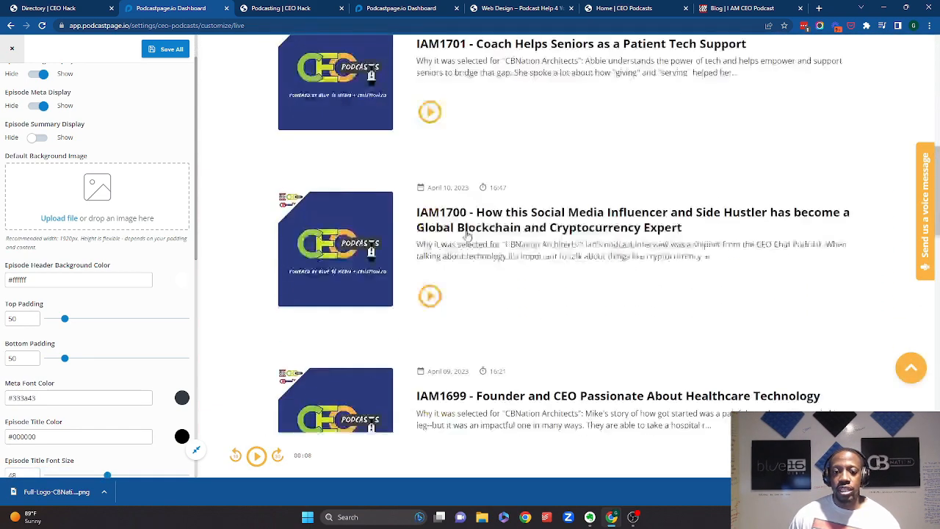
{"action": "scroll", "coordinate": [469, 232], "scroll_direction": "down", "scroll_amount": 6}
{"action": "scroll", "coordinate": [469, 232], "scroll_direction": "up", "scroll_amount": 5}
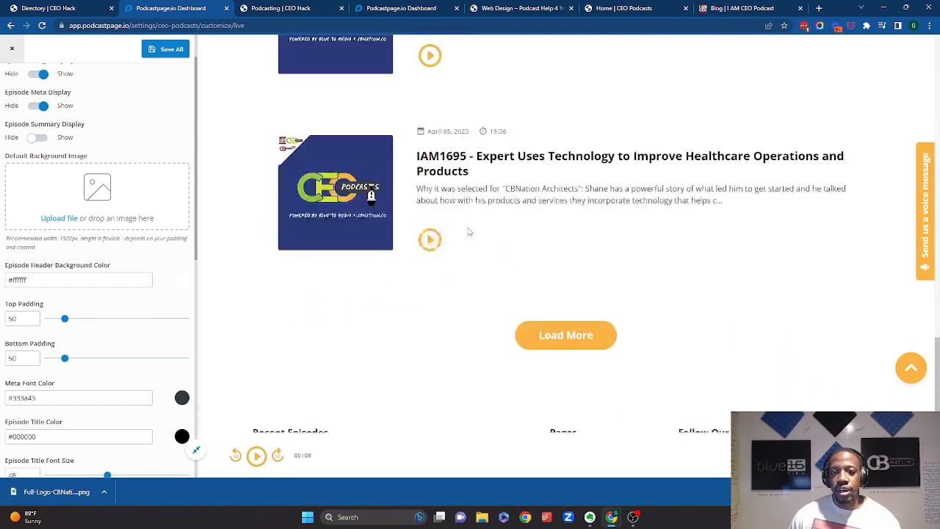
{"action": "scroll", "coordinate": [470, 232], "scroll_direction": "up", "scroll_amount": 10}
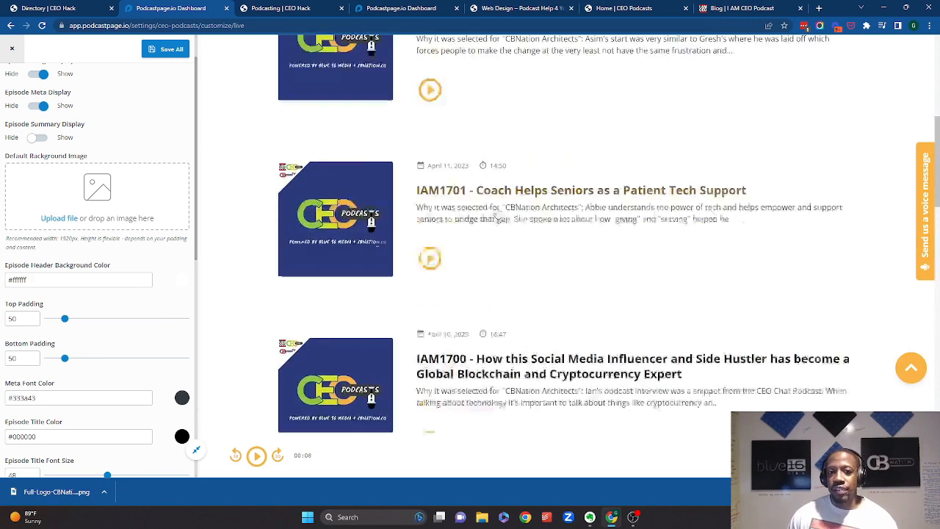
- Play an episode from the Episodes list in the preview, scroll through the list, and pause the player
{"action": "left_click", "coordinate": [431, 166]}
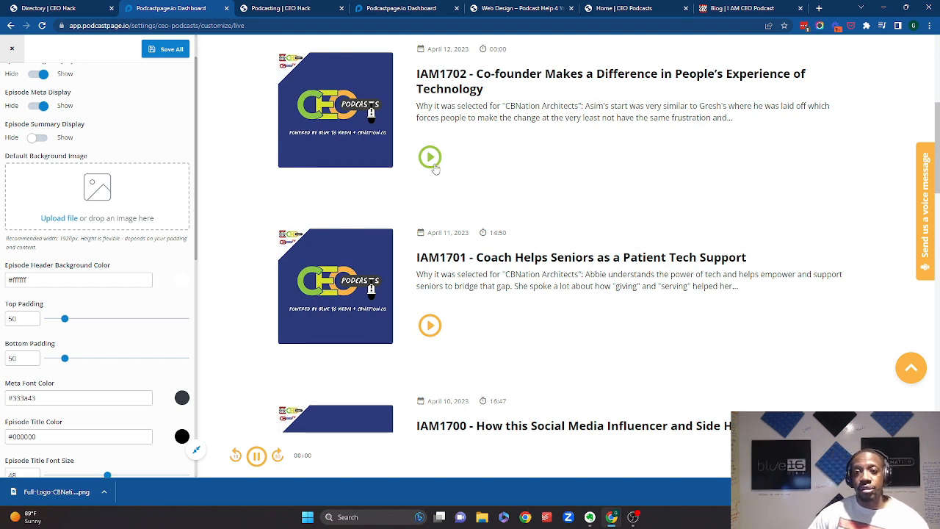
{"action": "scroll", "coordinate": [433, 167], "scroll_direction": "up", "scroll_amount": 5}
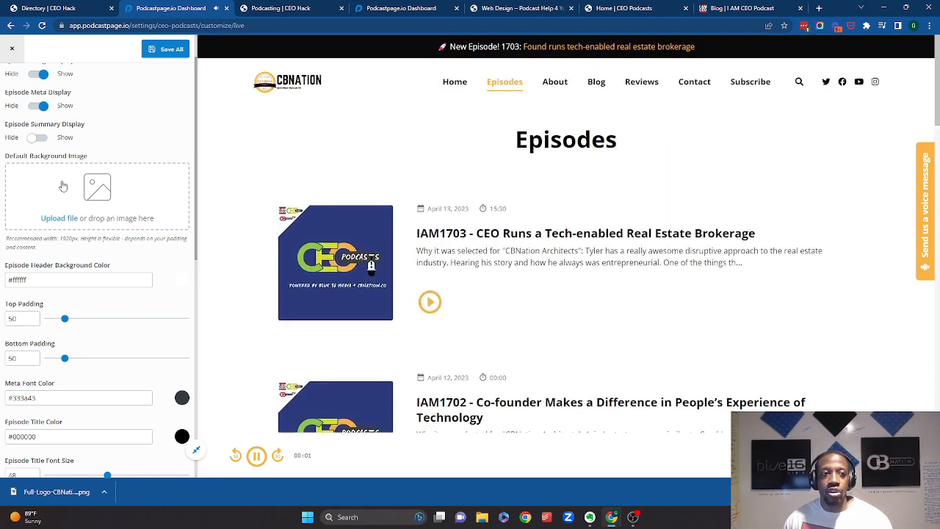
{"action": "scroll", "coordinate": [418, 304], "scroll_direction": "down", "scroll_amount": 5}
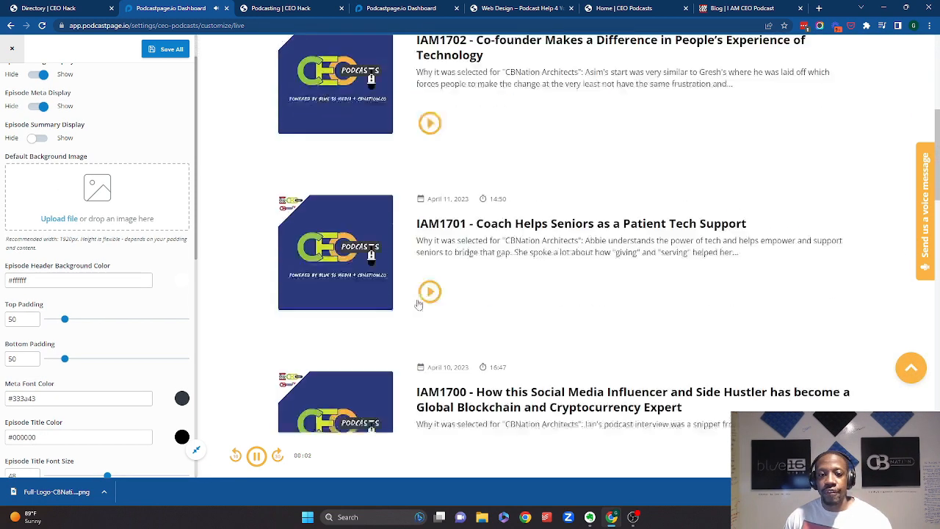
{"action": "scroll", "coordinate": [418, 305], "scroll_direction": "down", "scroll_amount": 1}
{"action": "left_click", "coordinate": [256, 456]}
{"action": "scroll", "coordinate": [31, 143], "scroll_direction": "up", "scroll_amount": 1}
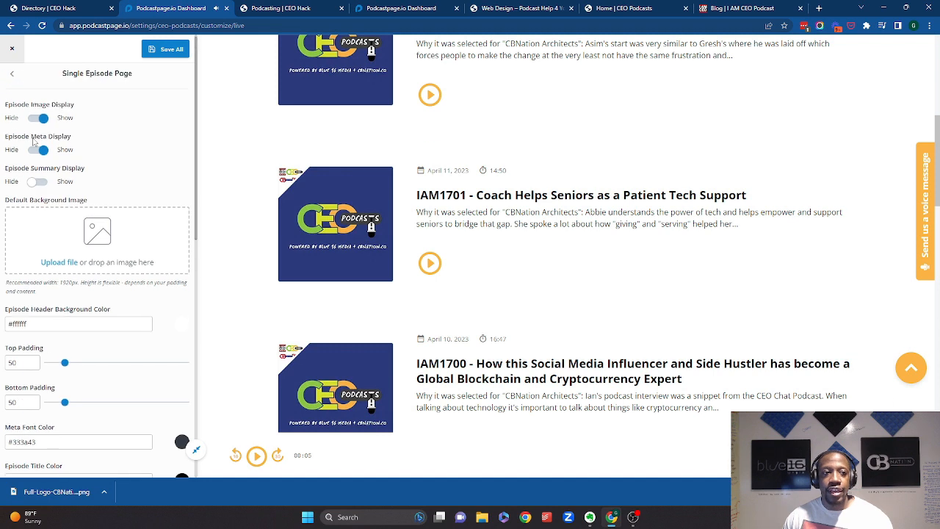
- Open the Pages & Blog settings and review the Default Page Layout and Blog Post Layout options
{"action": "left_click", "coordinate": [13, 77]}
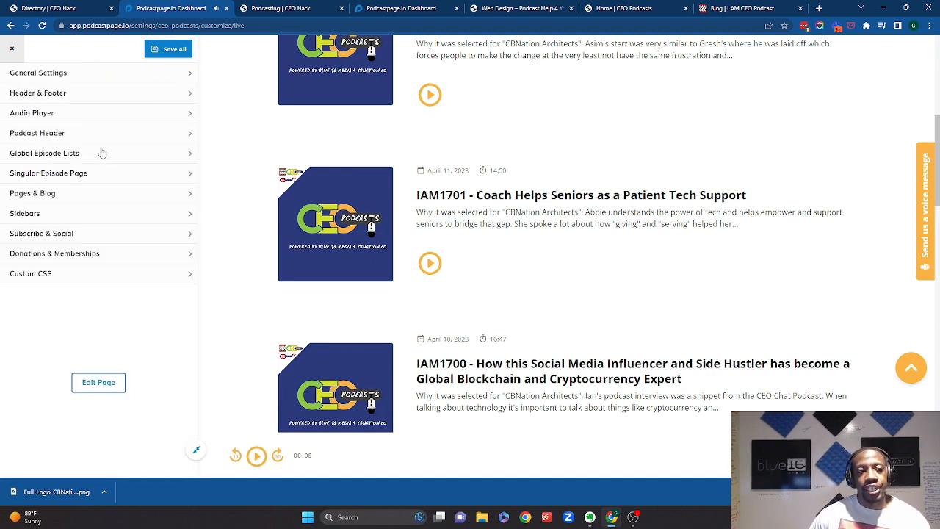
{"action": "left_click", "coordinate": [79, 195]}
{"action": "left_click", "coordinate": [79, 117]}
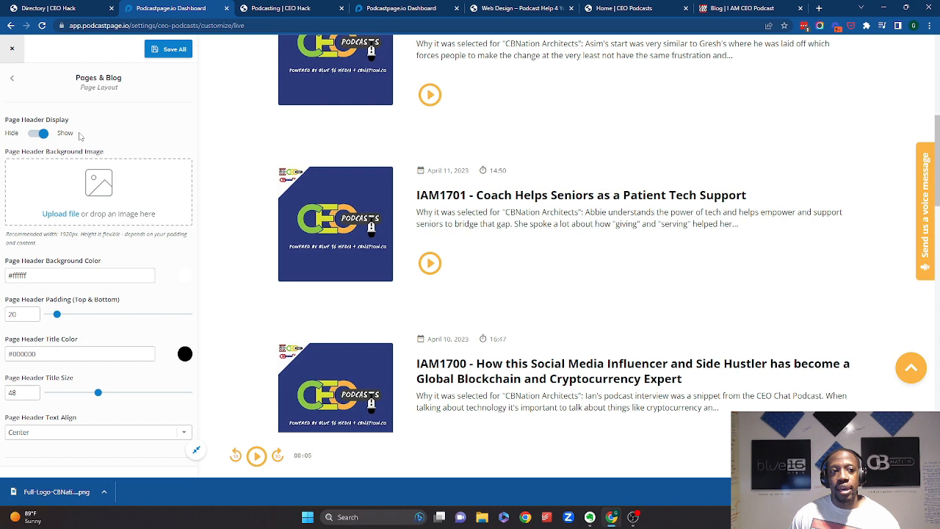
{"action": "left_click", "coordinate": [14, 78]}
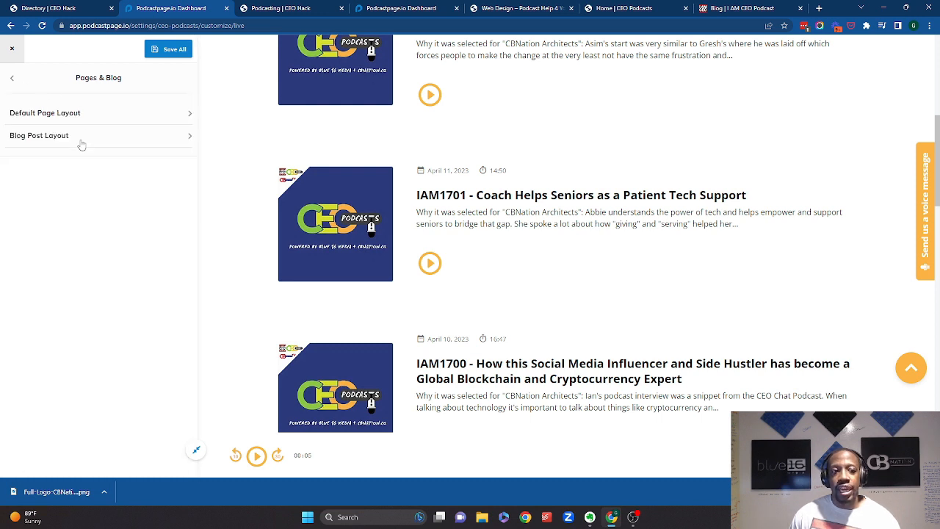
{"action": "left_click", "coordinate": [81, 140]}
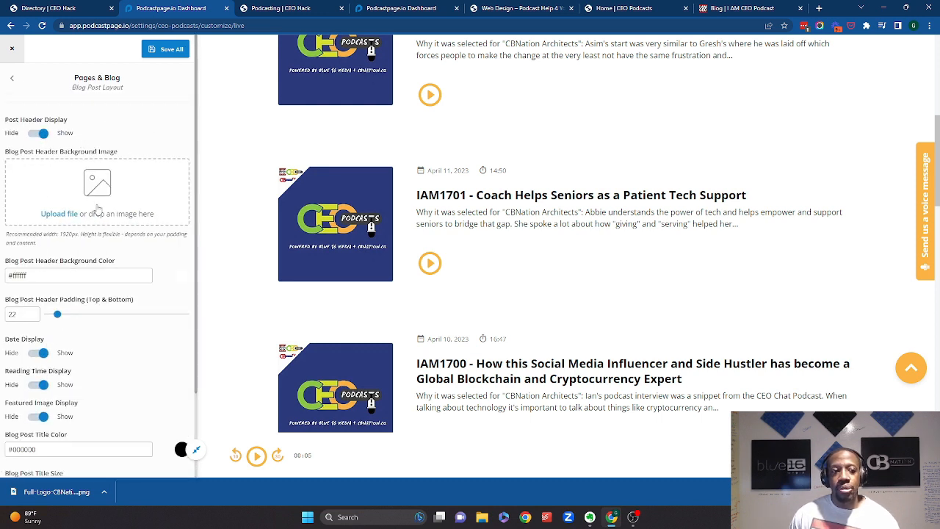
{"action": "scroll", "coordinate": [411, 206], "scroll_direction": "up", "scroll_amount": 5}
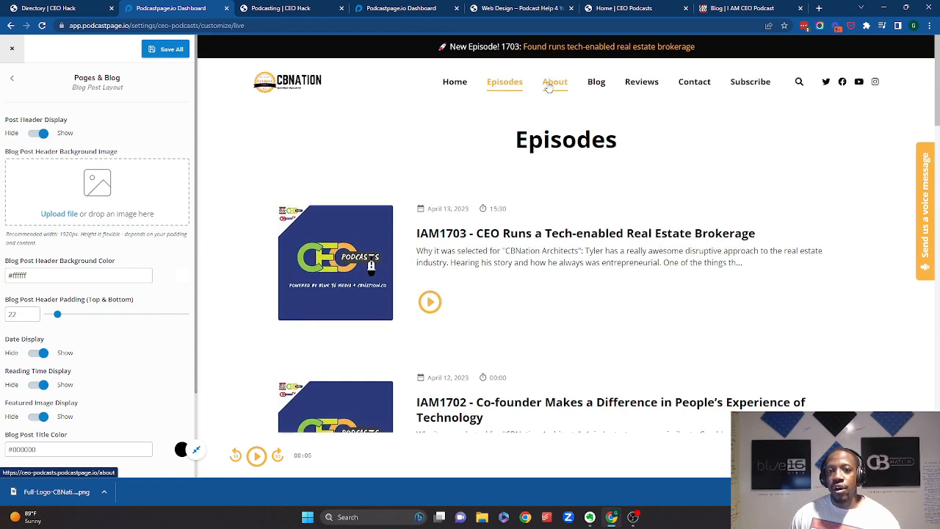
- Open the About page in the preview and scroll through its sections
{"action": "left_click", "coordinate": [554, 81]}
{"action": "scroll", "coordinate": [586, 202], "scroll_direction": "down", "scroll_amount": 8}
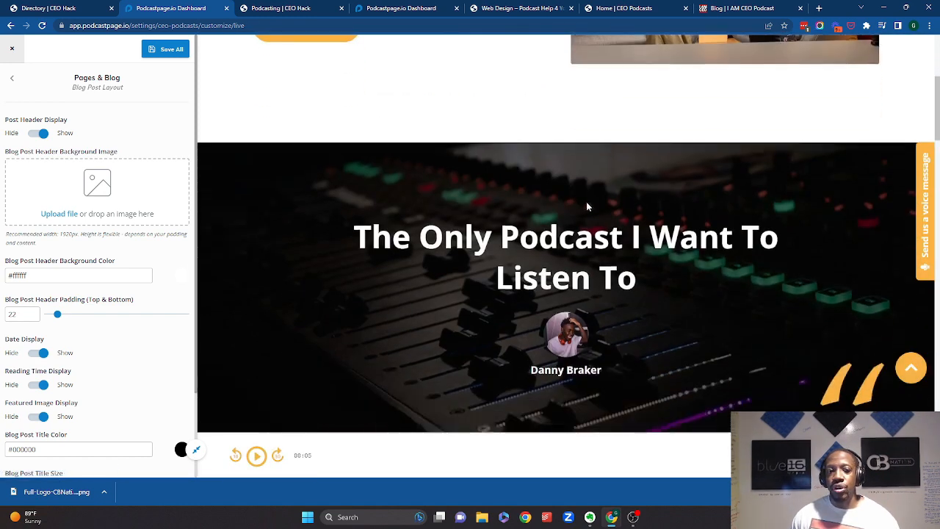
{"action": "scroll", "coordinate": [558, 209], "scroll_direction": "up", "scroll_amount": 8}
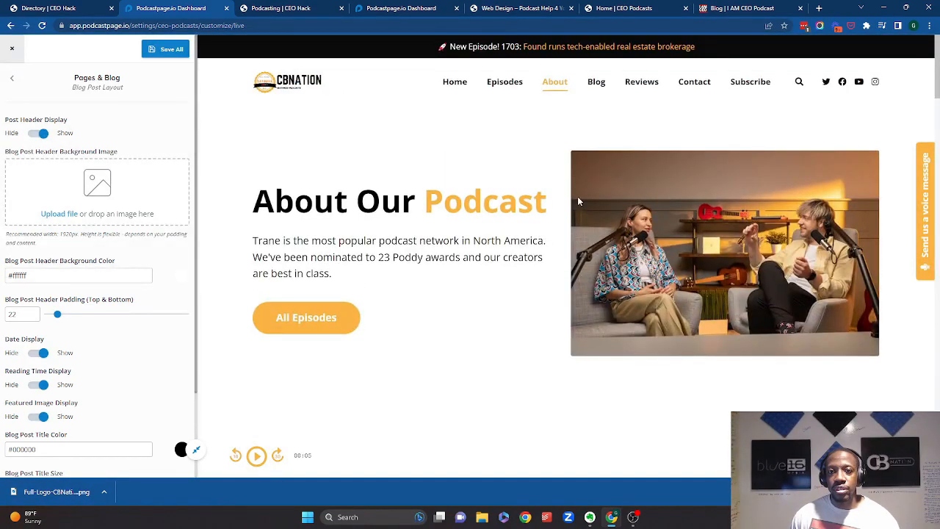
{"action": "scroll", "coordinate": [204, 308], "scroll_direction": "down", "scroll_amount": 2}
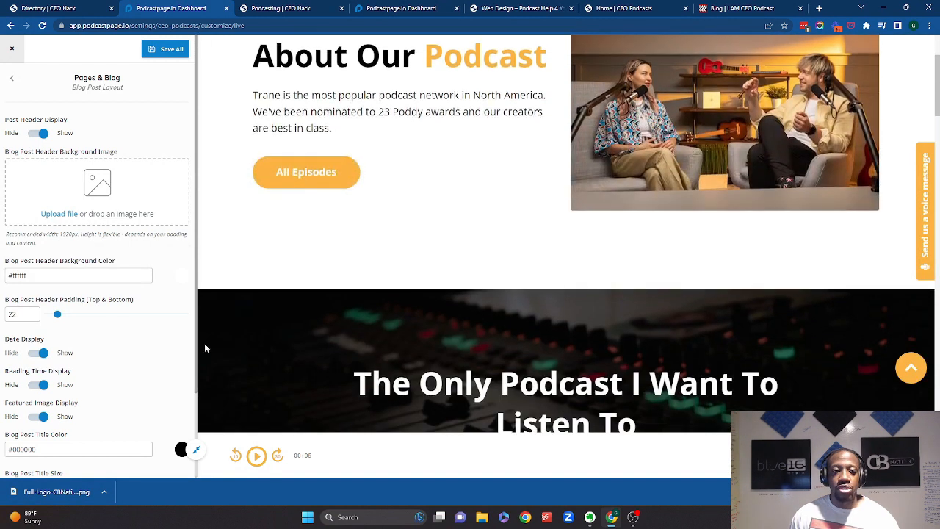
- Open the Sidebar settings and review the sidebar display options for pages, episodes and blog posts
{"action": "left_click", "coordinate": [20, 91]}
{"action": "left_click", "coordinate": [19, 92]}
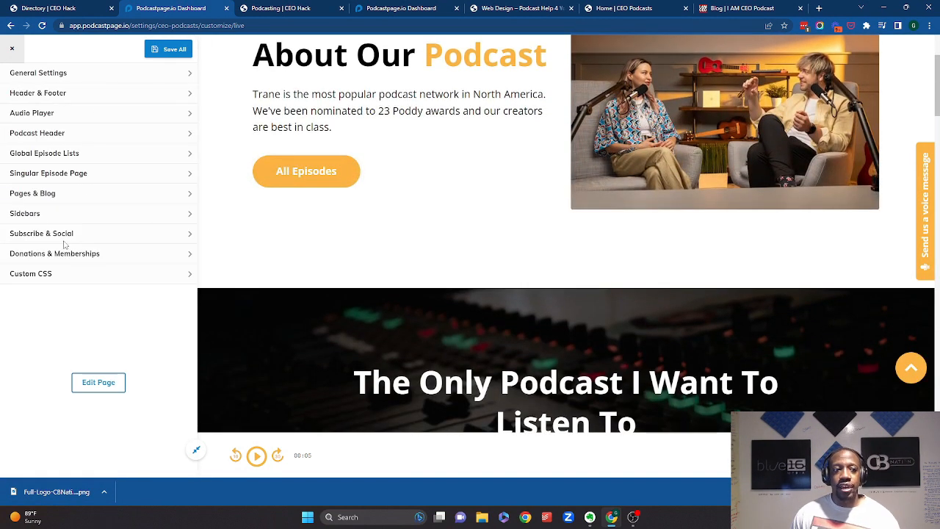
{"action": "left_click", "coordinate": [99, 218]}
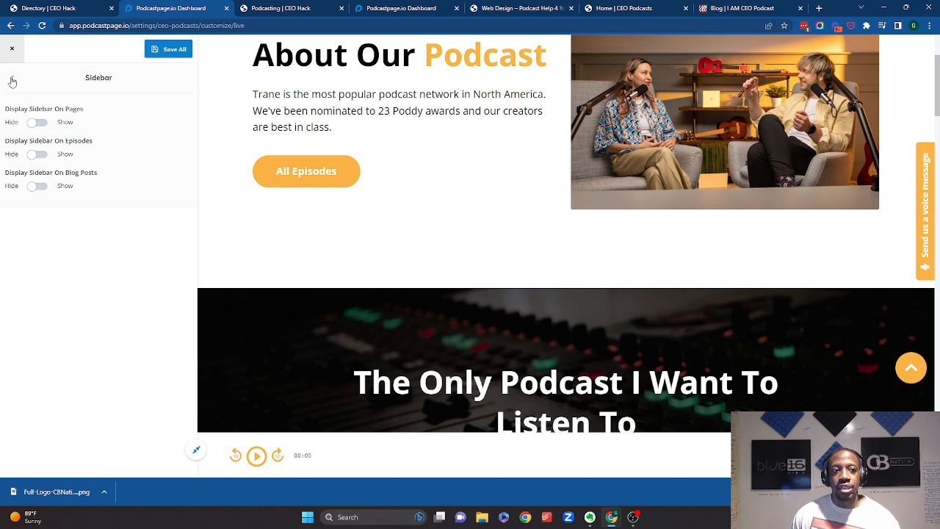
{"action": "left_click", "coordinate": [12, 81]}
- Save all customization changes and open the About page in the page editor
{"action": "left_click", "coordinate": [99, 380]}
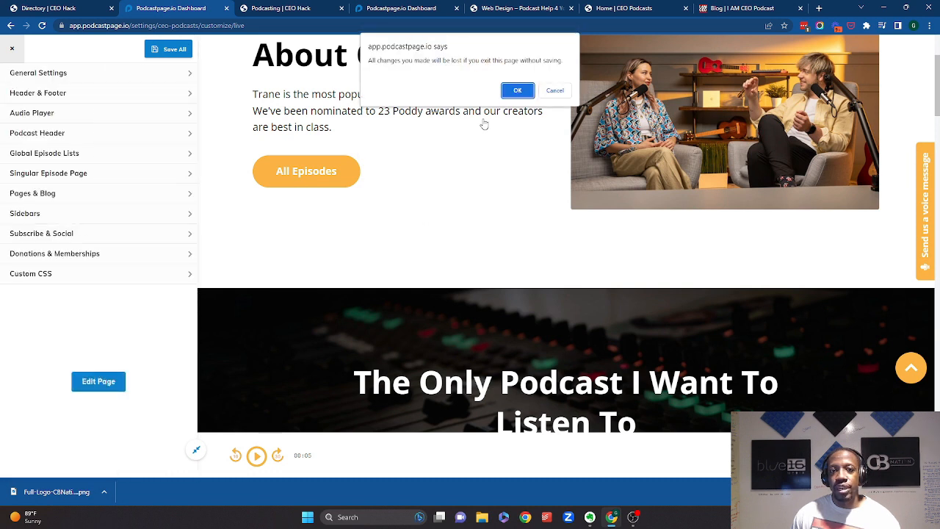
{"action": "left_click", "coordinate": [554, 90]}
{"action": "left_click", "coordinate": [174, 52]}
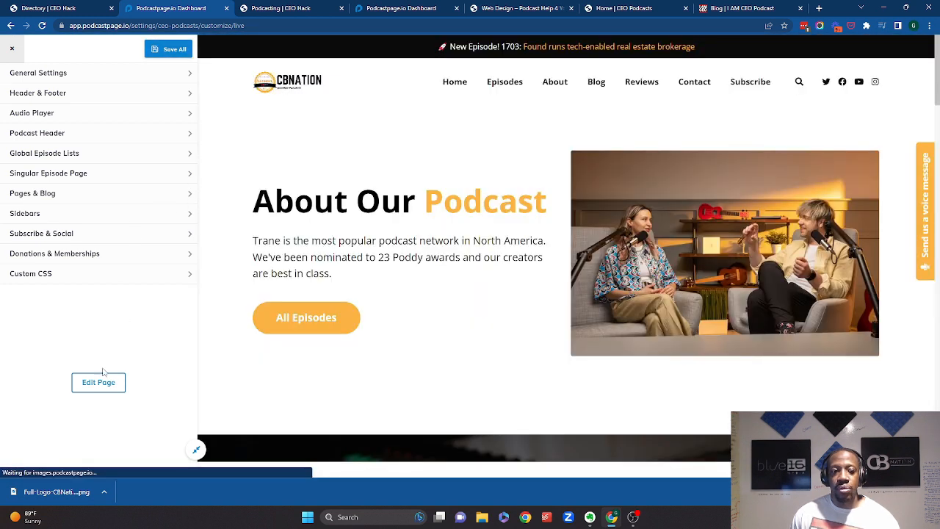
{"action": "left_click", "coordinate": [104, 379]}
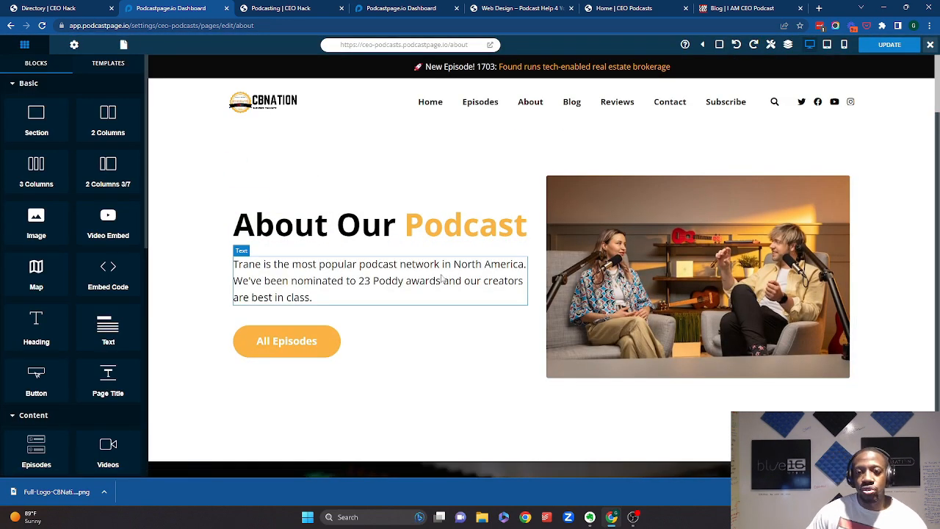
- Try adding an Image block with a new photo beside the About Our Podcast text, then delete it
{"action": "left_click", "coordinate": [639, 242]}
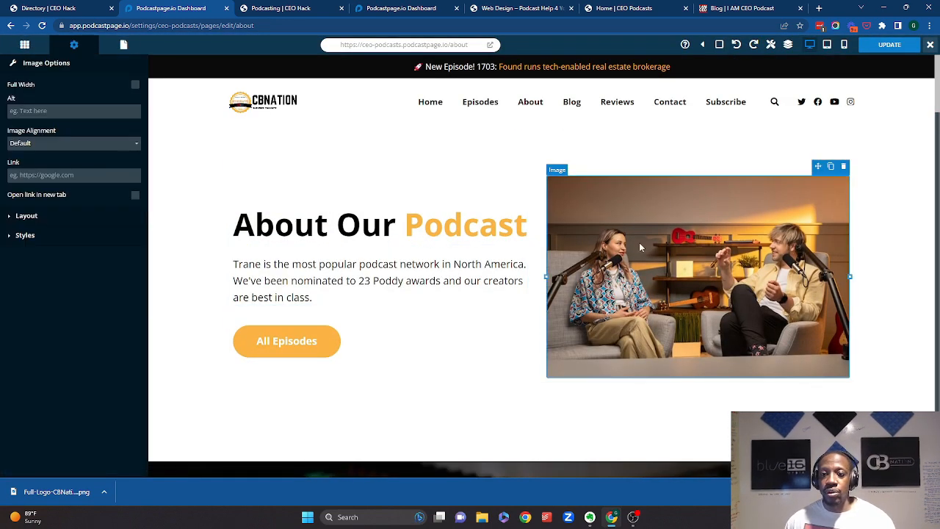
{"action": "left_click", "coordinate": [26, 46]}
{"action": "left_click_drag", "start_coordinate": [40, 223], "coordinate": [657, 193]}
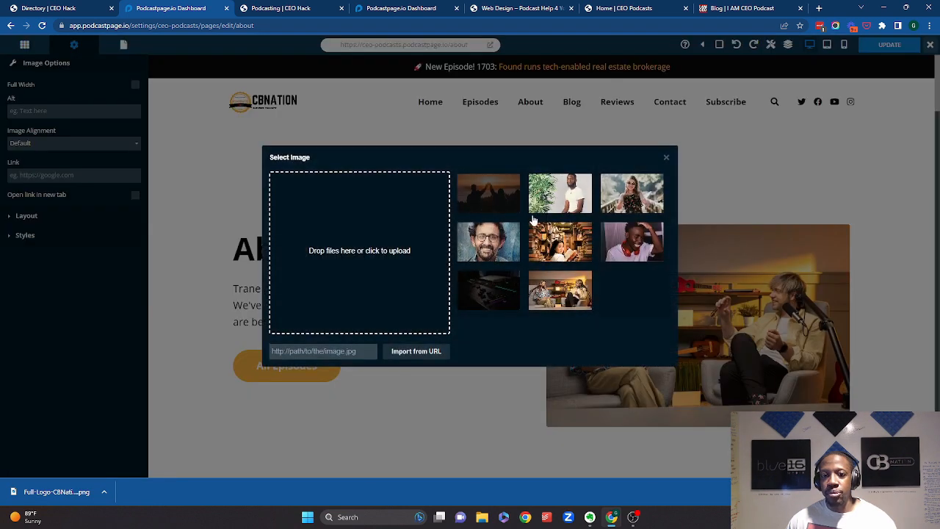
{"action": "left_click", "coordinate": [563, 200]}
{"action": "left_click", "coordinate": [638, 350]}
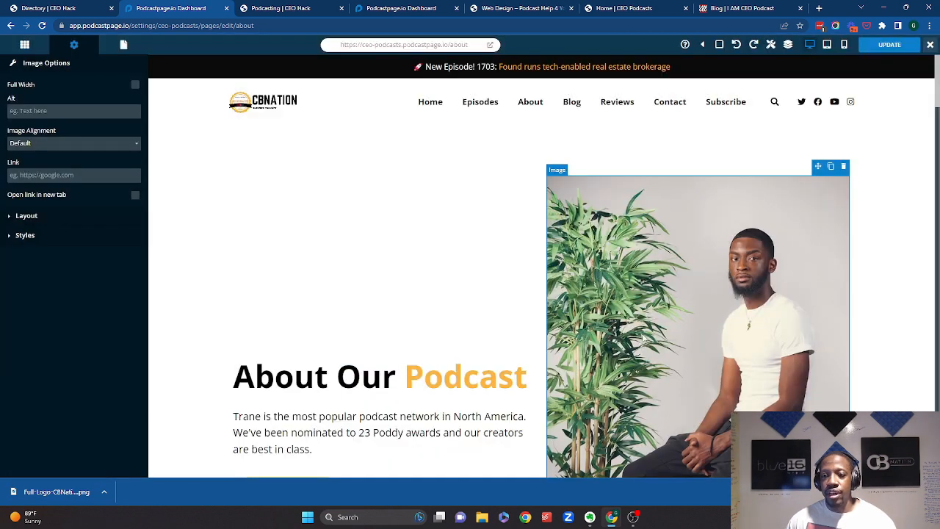
{"action": "scroll", "coordinate": [635, 351], "scroll_direction": "down", "scroll_amount": 3}
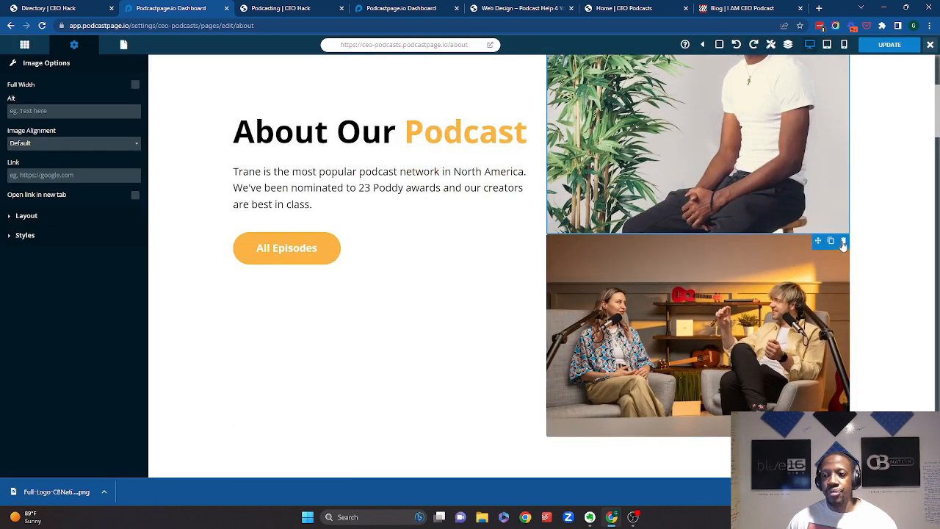
{"action": "left_click", "coordinate": [844, 242]}
{"action": "scroll", "coordinate": [569, 232], "scroll_direction": "up", "scroll_amount": 2}
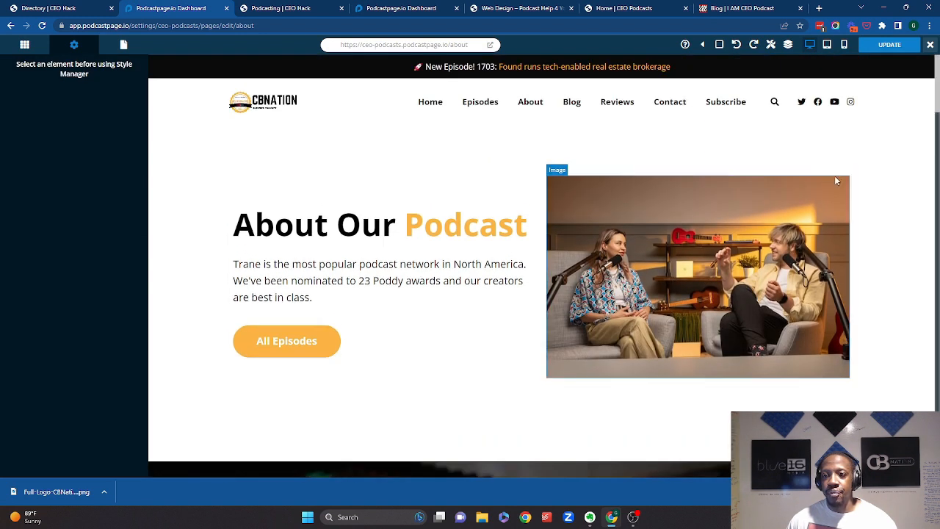
- Select the About page photo and review its Layout and Styles options
{"action": "left_click", "coordinate": [821, 195]}
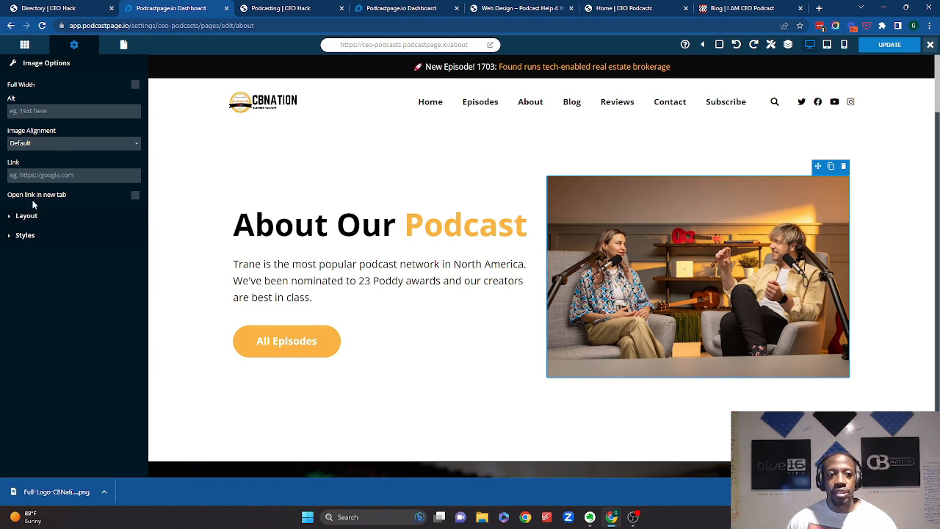
{"action": "left_click", "coordinate": [26, 216]}
{"action": "left_click", "coordinate": [31, 381]}
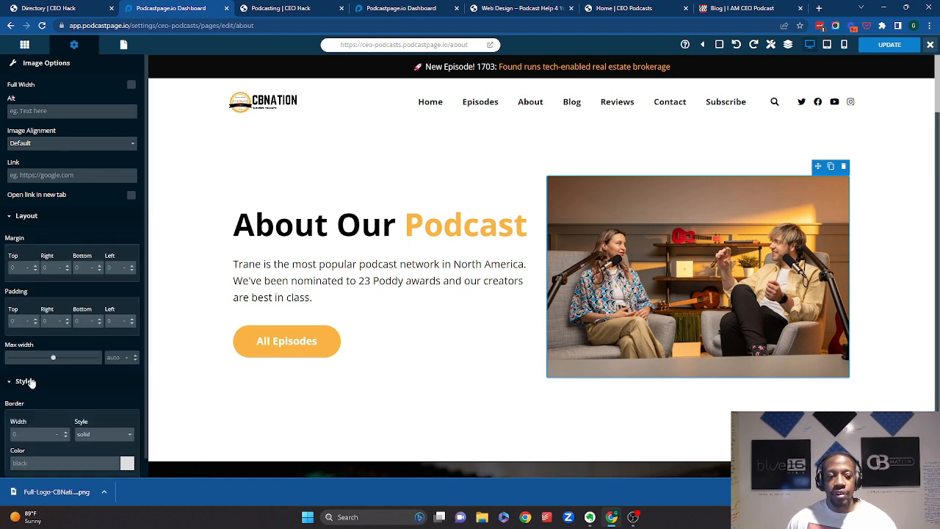
{"action": "scroll", "coordinate": [405, 284], "scroll_direction": "down", "scroll_amount": 10}
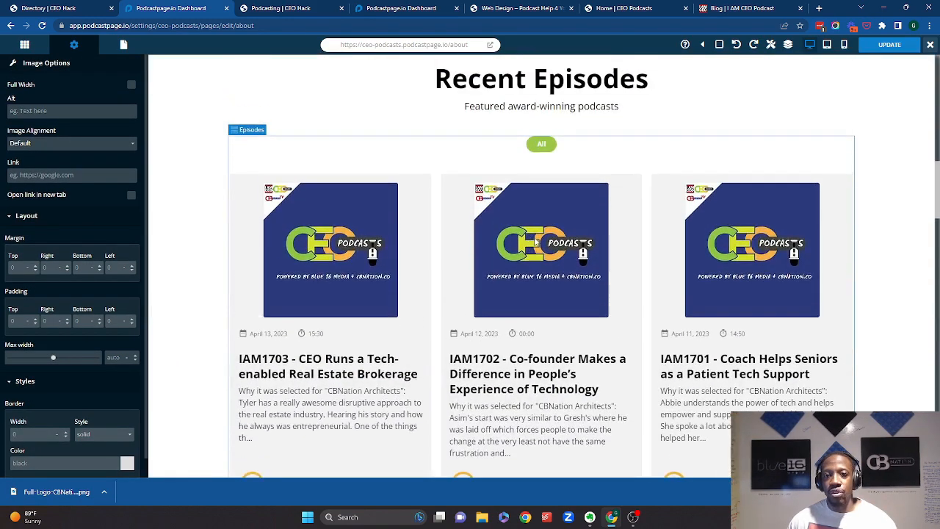
- Select the Recent Episodes block and review its Episodes Options
{"action": "left_click", "coordinate": [536, 241]}
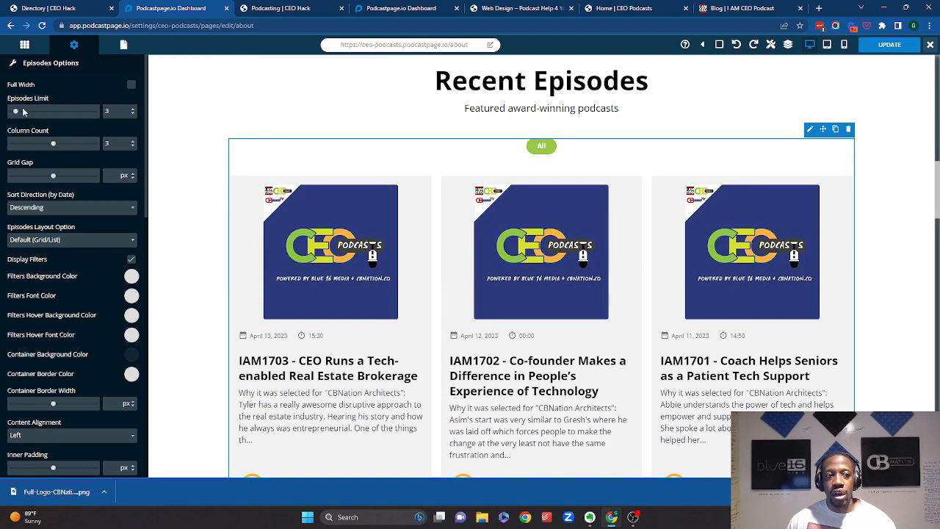
{"action": "scroll", "coordinate": [84, 294], "scroll_direction": "down", "scroll_amount": 10}
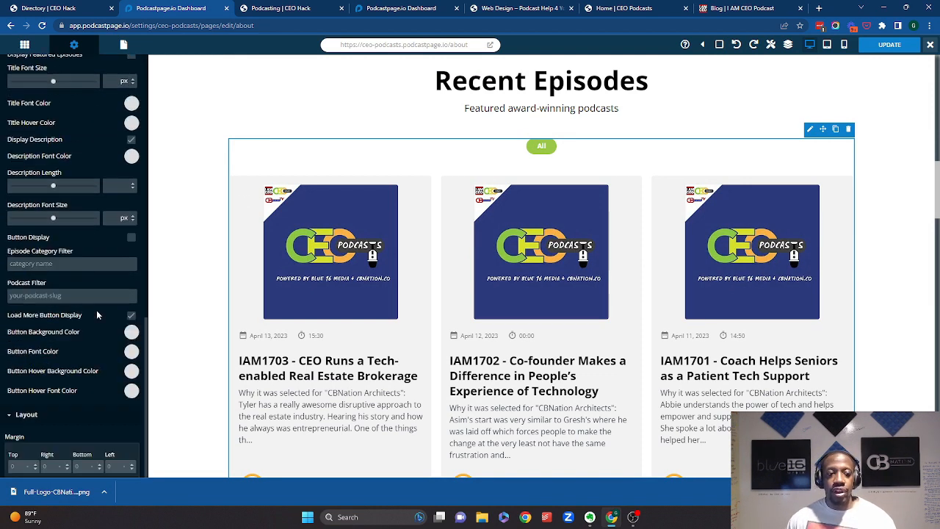
{"action": "scroll", "coordinate": [81, 266], "scroll_direction": "up", "scroll_amount": 10}
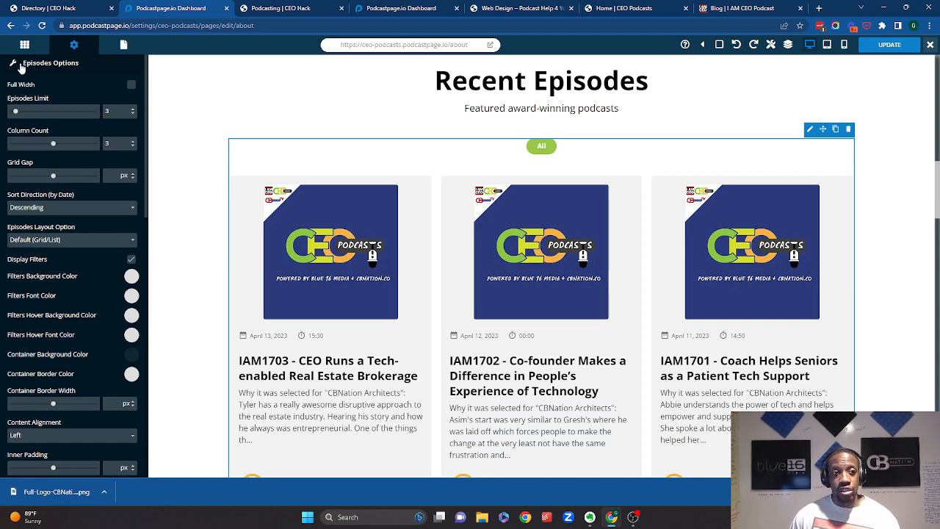
- Browse the available blocks in the Blocks panel
{"action": "left_click", "coordinate": [25, 45]}
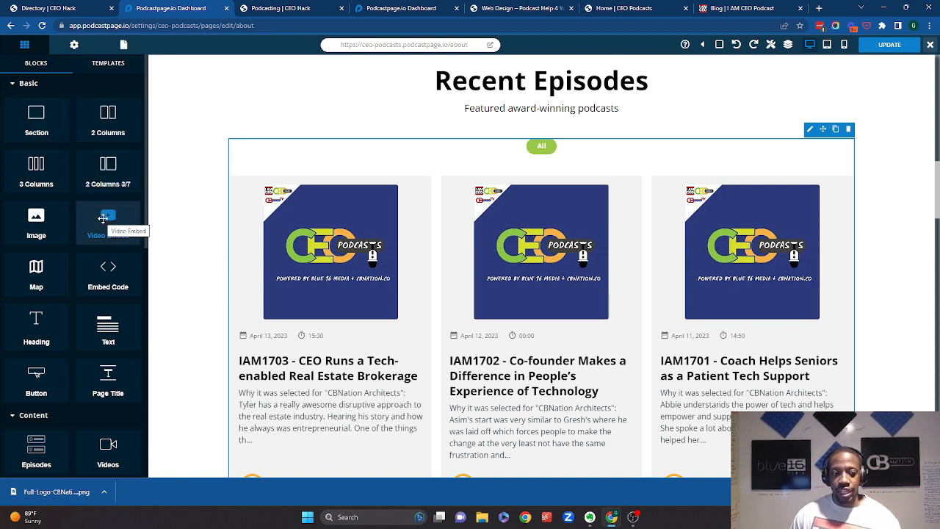
{"action": "scroll", "coordinate": [103, 218], "scroll_direction": "down", "scroll_amount": 3}
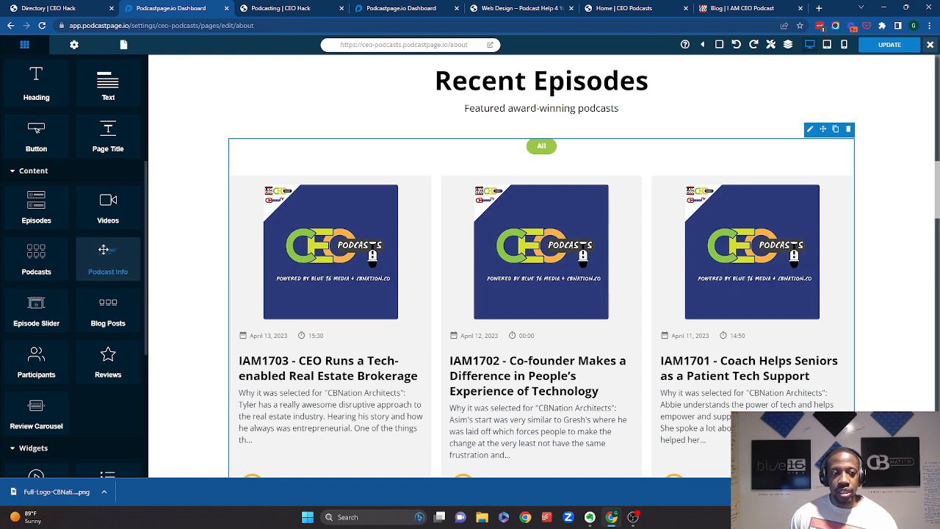
{"action": "scroll", "coordinate": [103, 250], "scroll_direction": "down", "scroll_amount": 3}
{"action": "scroll", "coordinate": [103, 250], "scroll_direction": "down", "scroll_amount": 2}
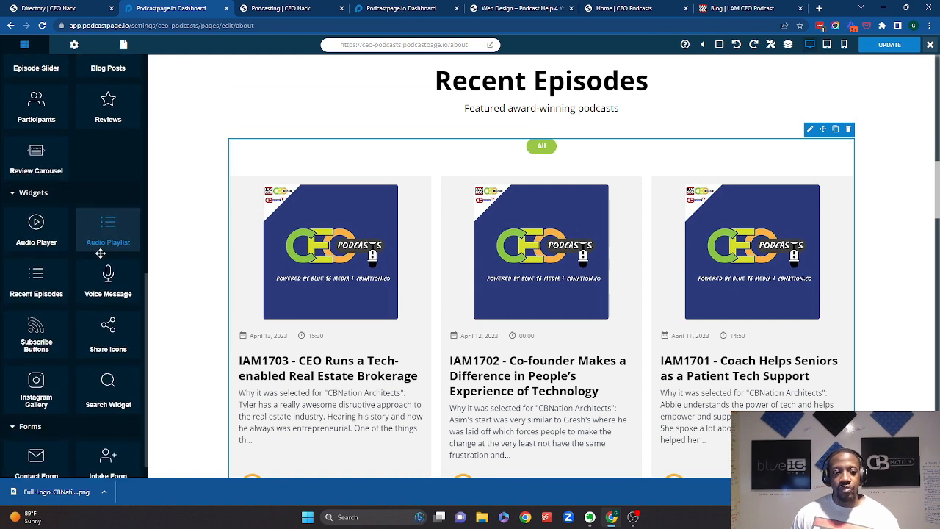
{"action": "scroll", "coordinate": [74, 246], "scroll_direction": "up", "scroll_amount": 3}
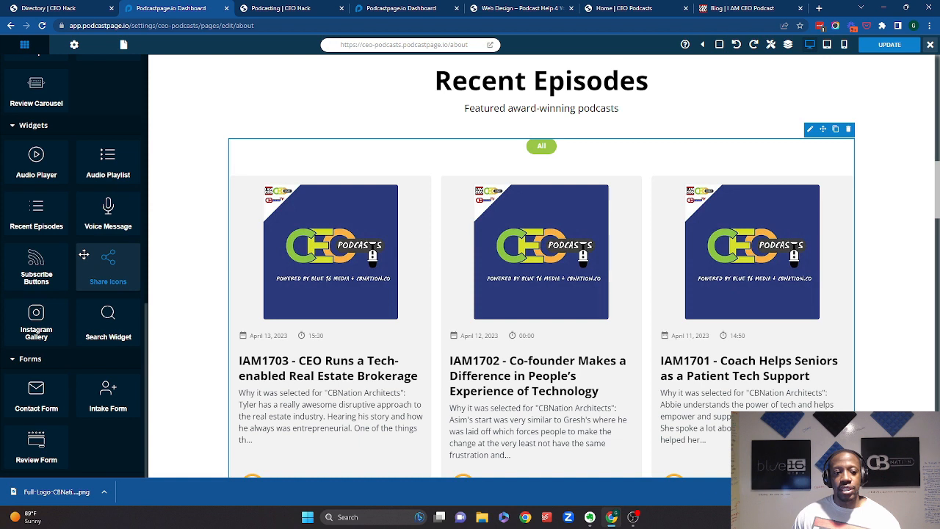
{"action": "scroll", "coordinate": [67, 240], "scroll_direction": "up", "scroll_amount": 6}
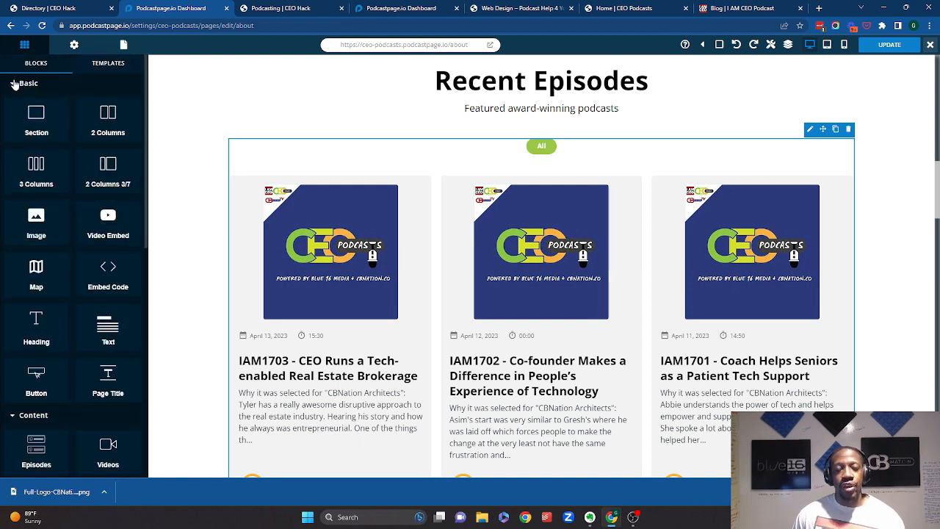
{"action": "scroll", "coordinate": [455, 158], "scroll_direction": "up", "scroll_amount": 2}
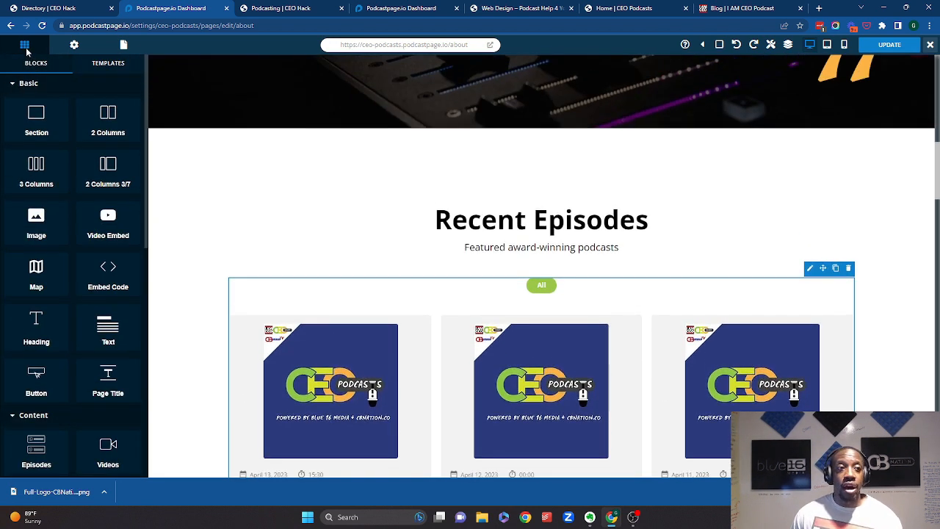
- Leave the About page editor without saving and go to the Pages list, dismissing the welcome tip
{"action": "left_click", "coordinate": [9, 27]}
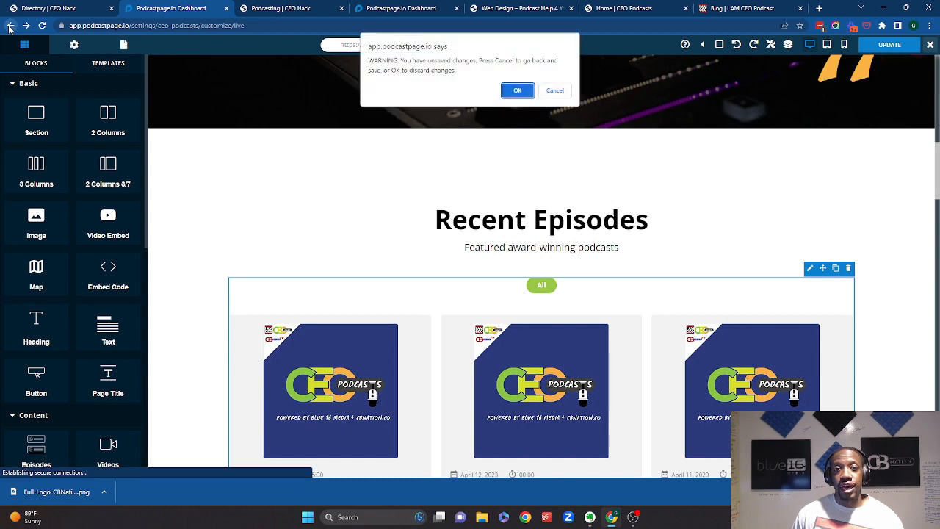
{"action": "left_click", "coordinate": [525, 90]}
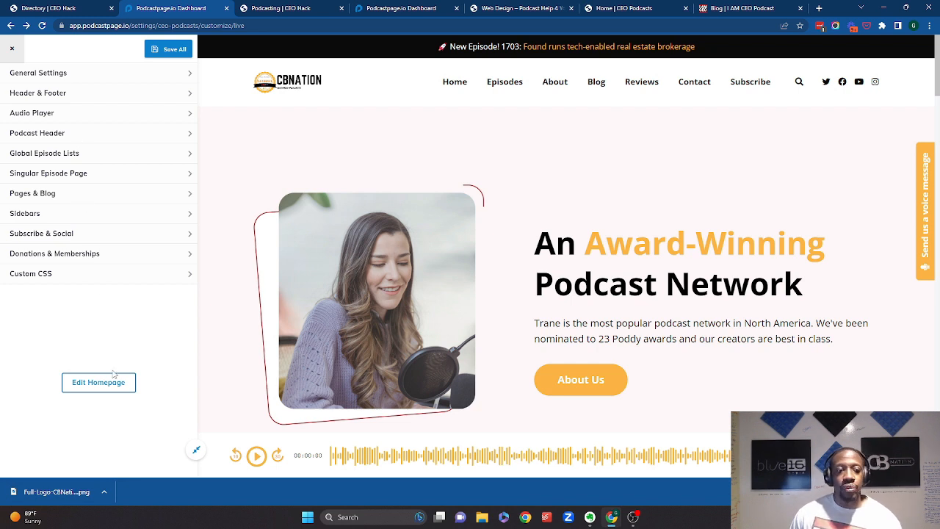
{"action": "left_click", "coordinate": [11, 49]}
{"action": "left_click", "coordinate": [54, 168]}
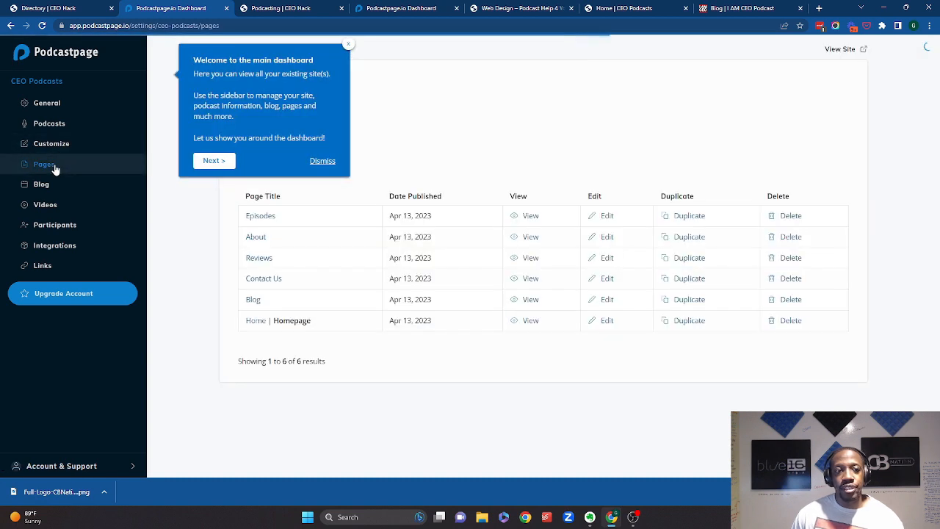
{"action": "left_click", "coordinate": [348, 42]}
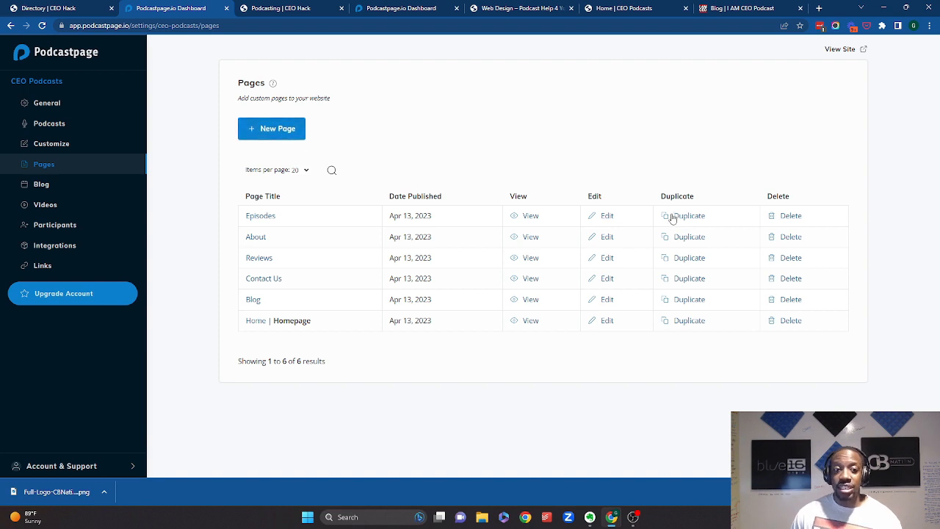
- Create a new page and set its page title heading to Test Page
{"action": "left_click", "coordinate": [271, 135]}
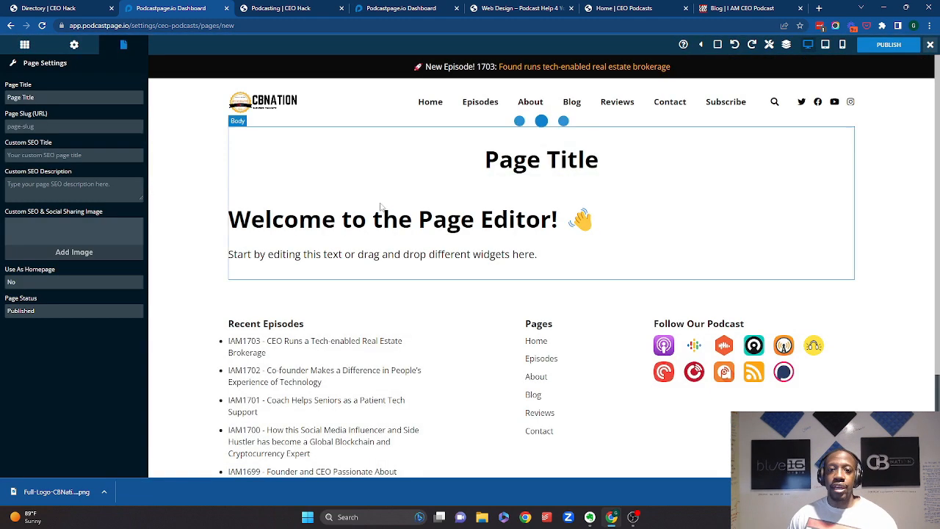
{"action": "left_click", "coordinate": [488, 162]}
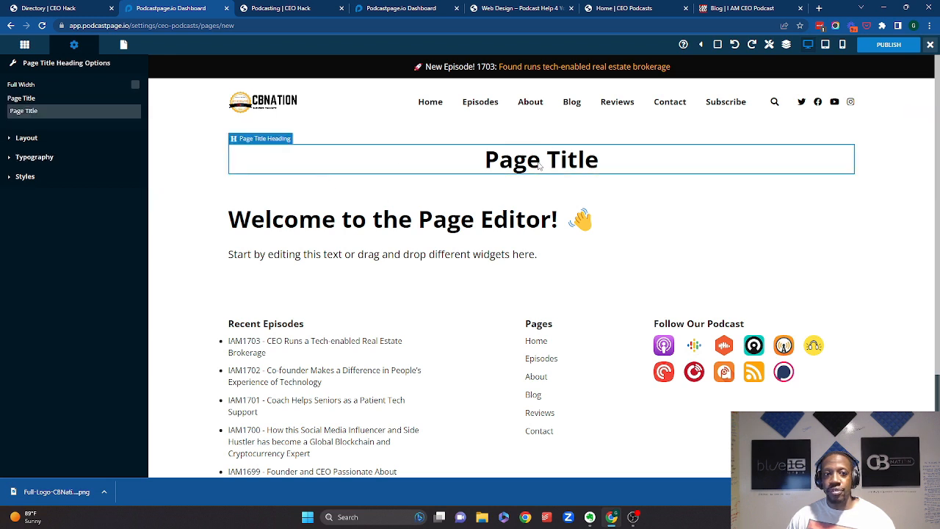
{"action": "left_click_drag", "start_coordinate": [57, 109], "coordinate": [3, 115]}
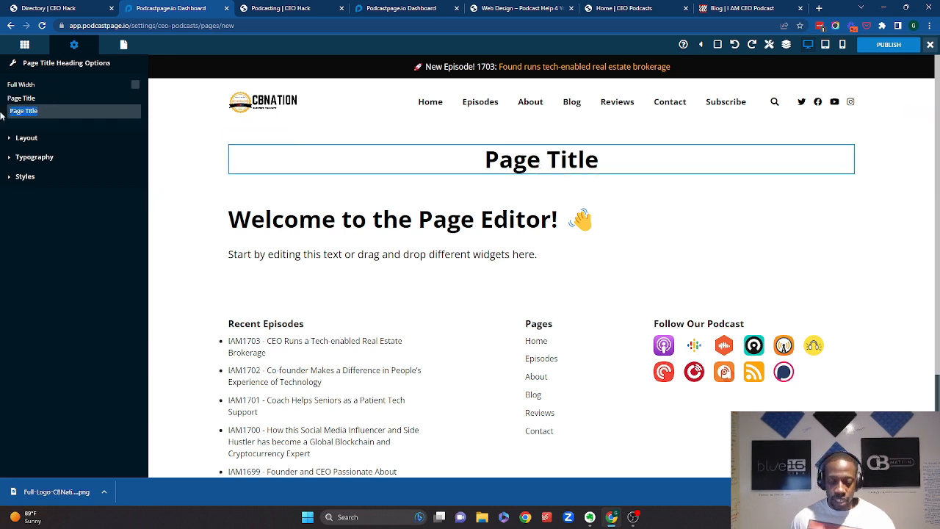
{"action": "type", "text": "Test Page"}
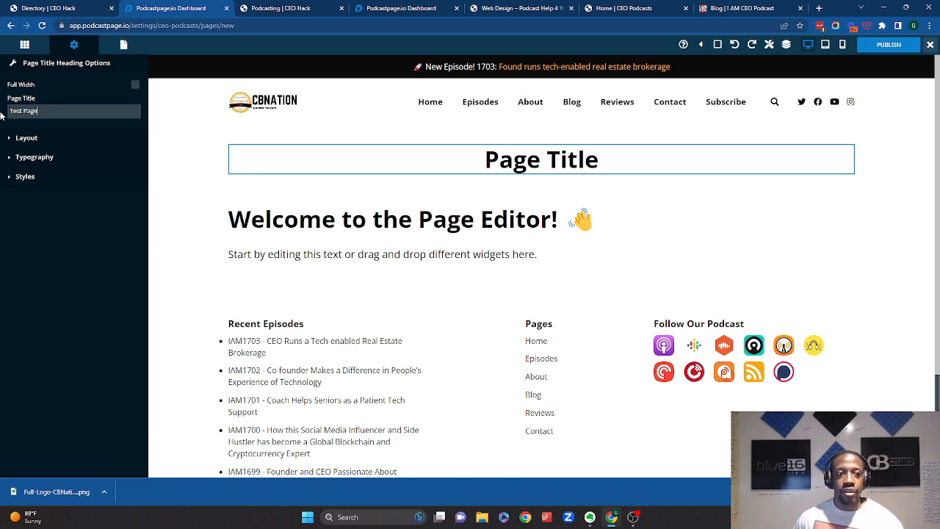
{"action": "left_click", "coordinate": [193, 191]}
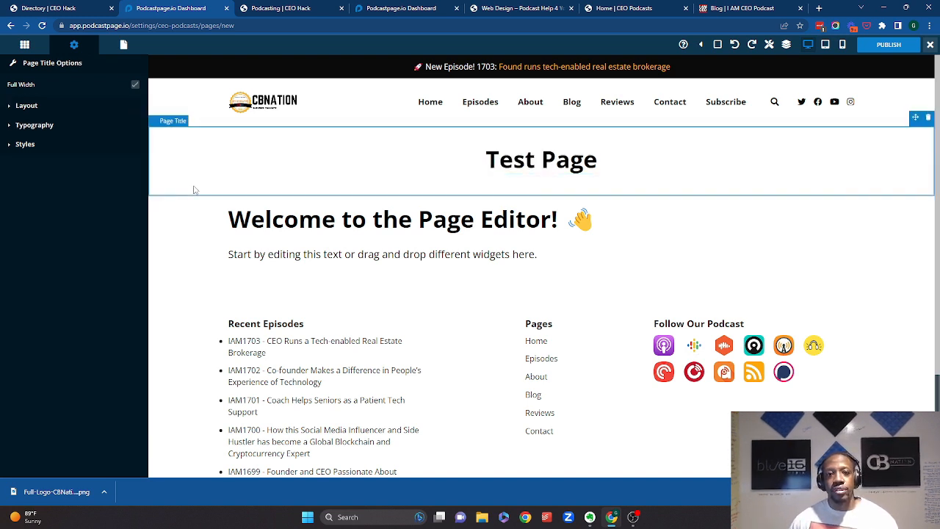
- Add an Image block below the title using the uploaded CBNATION logo image
{"action": "left_click", "coordinate": [464, 230]}
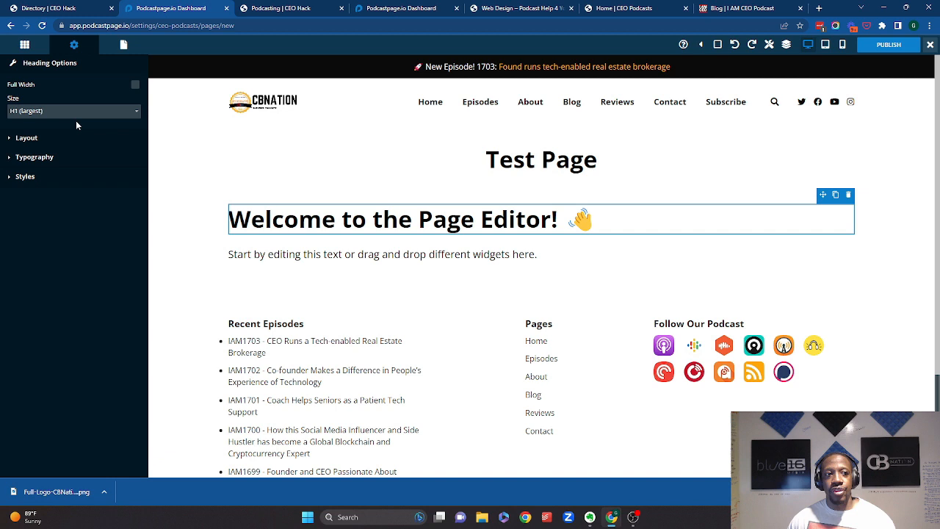
{"action": "left_click", "coordinate": [24, 45]}
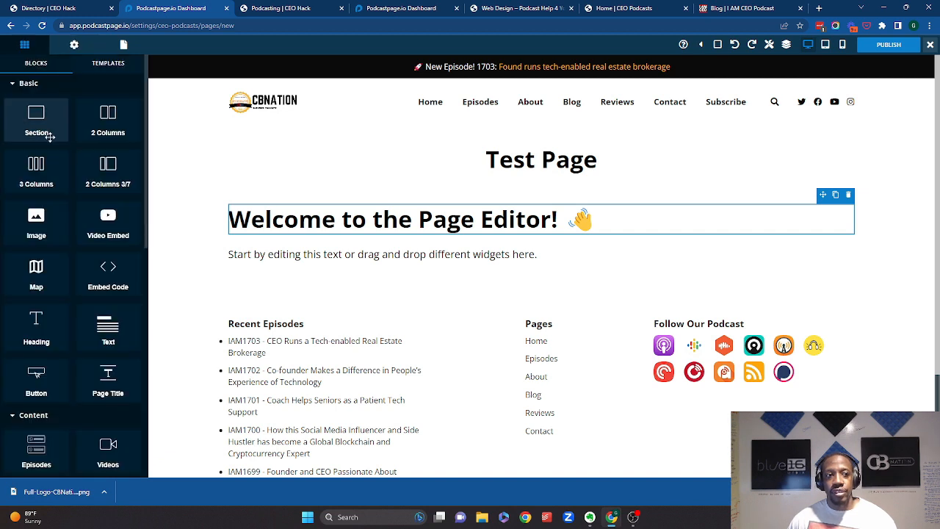
{"action": "scroll", "coordinate": [92, 221], "scroll_direction": "down", "scroll_amount": 3}
{"action": "scroll", "coordinate": [88, 231], "scroll_direction": "up", "scroll_amount": 2}
{"action": "scroll", "coordinate": [87, 231], "scroll_direction": "up", "scroll_amount": 1}
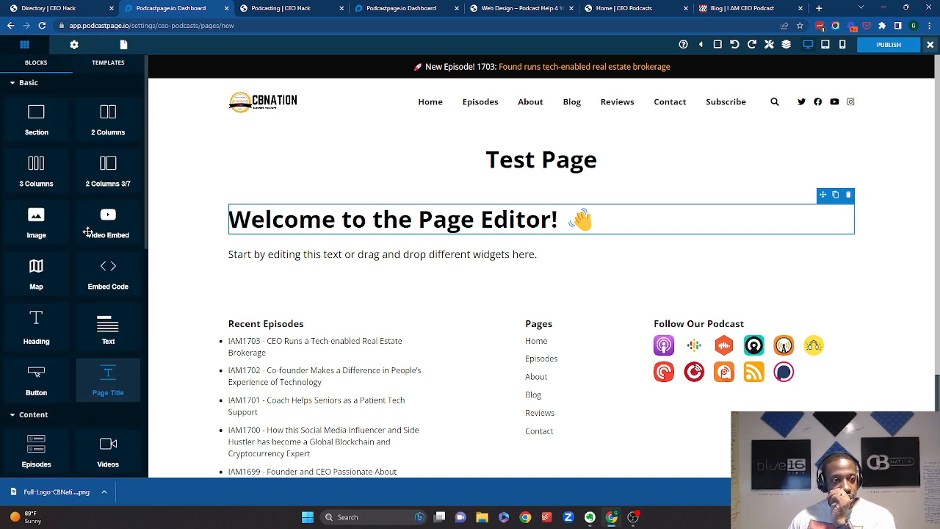
{"action": "left_click_drag", "start_coordinate": [36, 220], "coordinate": [533, 176]}
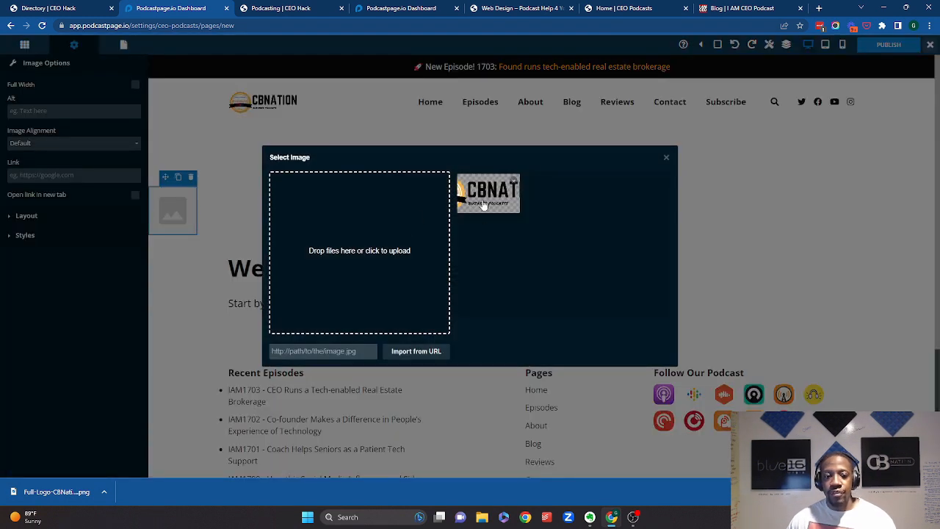
{"action": "left_click", "coordinate": [483, 208]}
{"action": "left_click", "coordinate": [646, 349]}
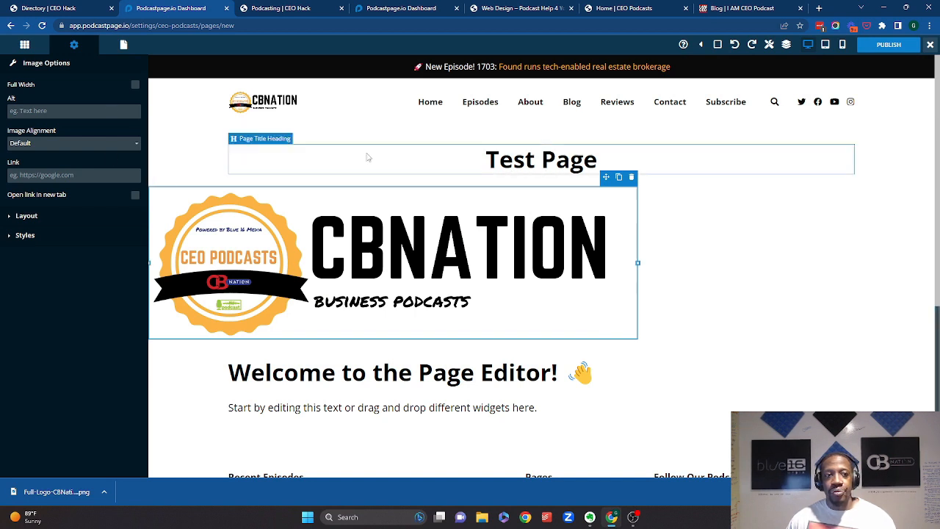
- Reposition the logo image so it aligns with the page content column below the title
{"action": "left_click", "coordinate": [29, 216]}
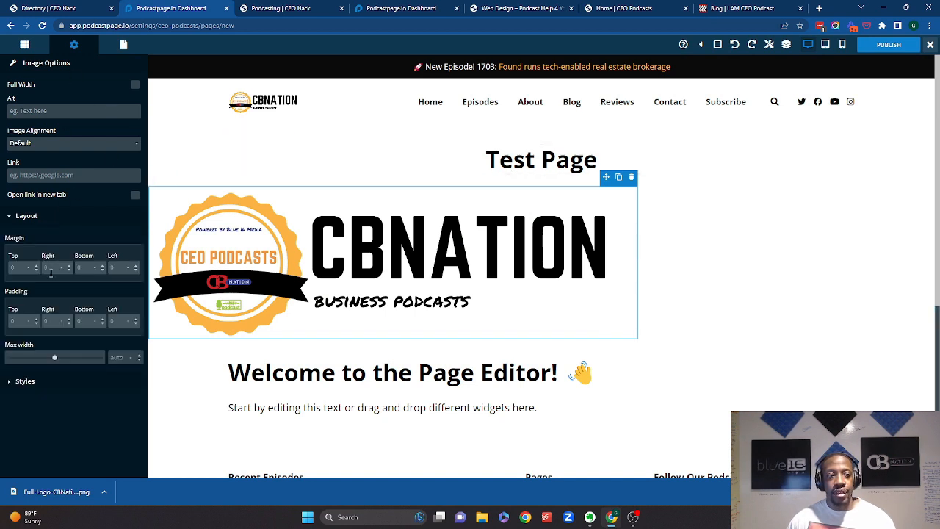
{"action": "left_click", "coordinate": [50, 380]}
{"action": "scroll", "coordinate": [50, 378], "scroll_direction": "down", "scroll_amount": 1}
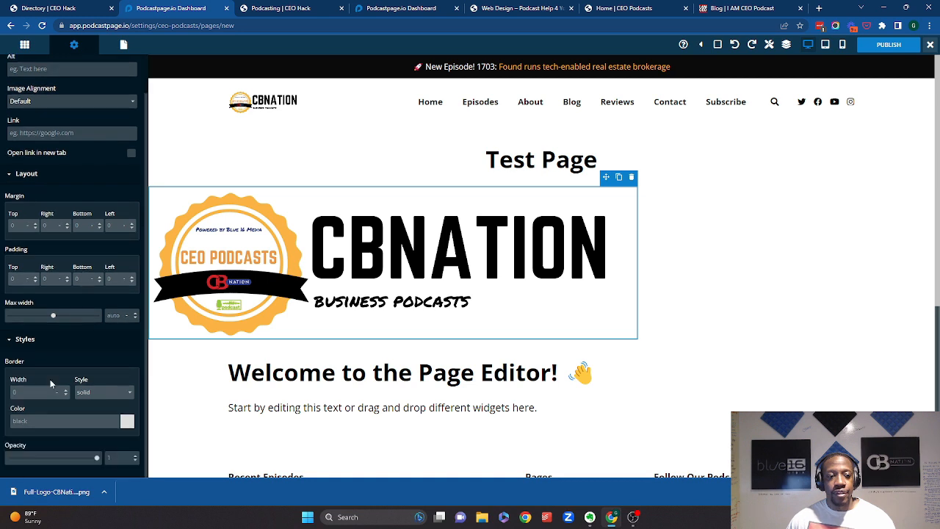
{"action": "scroll", "coordinate": [263, 289], "scroll_direction": "down", "scroll_amount": 1}
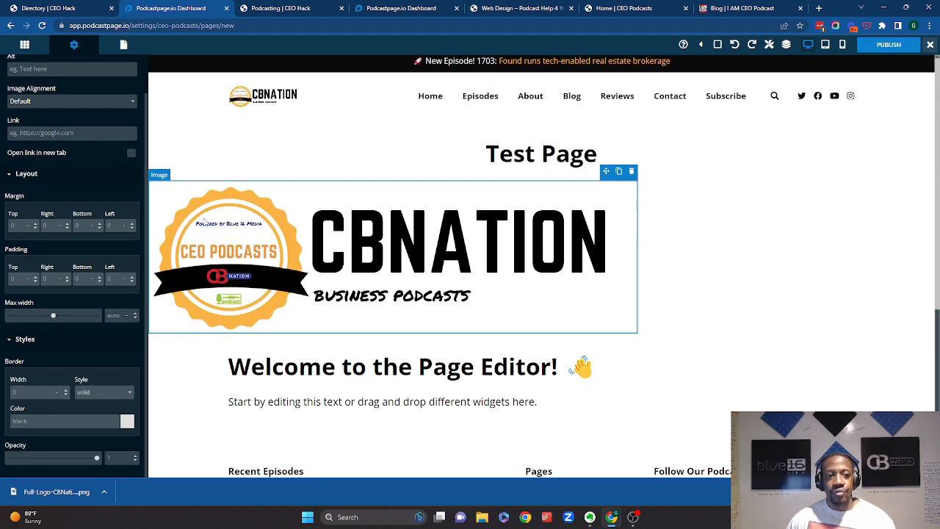
{"action": "left_click", "coordinate": [164, 178]}
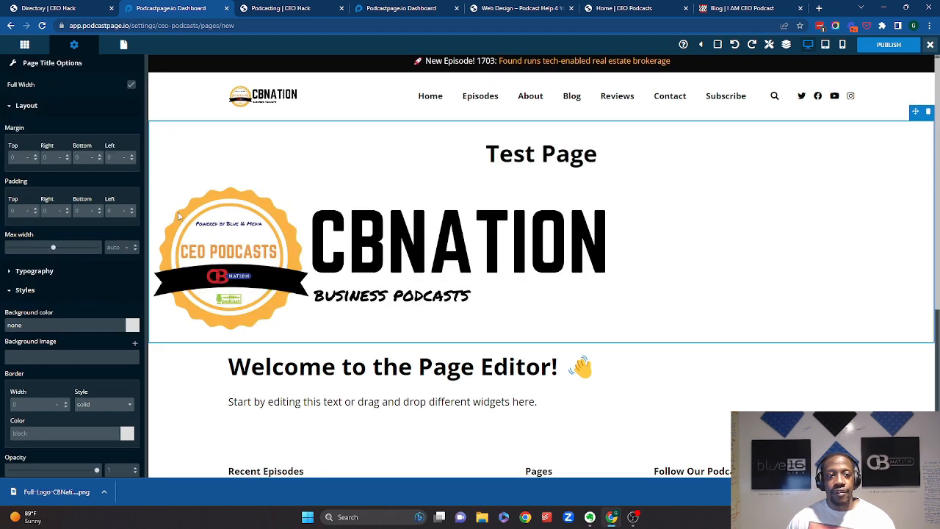
{"action": "left_click_drag", "start_coordinate": [248, 211], "coordinate": [450, 268]}
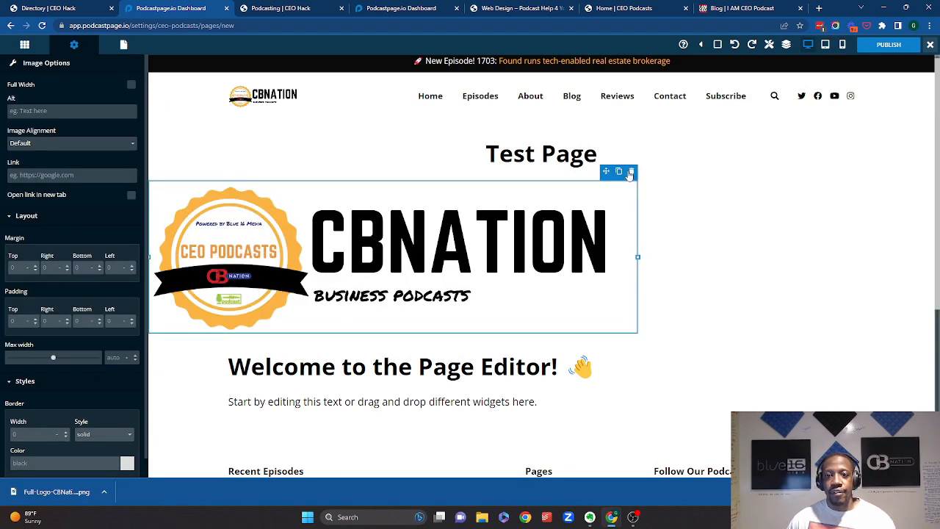
{"action": "left_click_drag", "start_coordinate": [607, 171], "coordinate": [649, 171]}
{"action": "left_click_drag", "start_coordinate": [572, 182], "coordinate": [534, 164]}
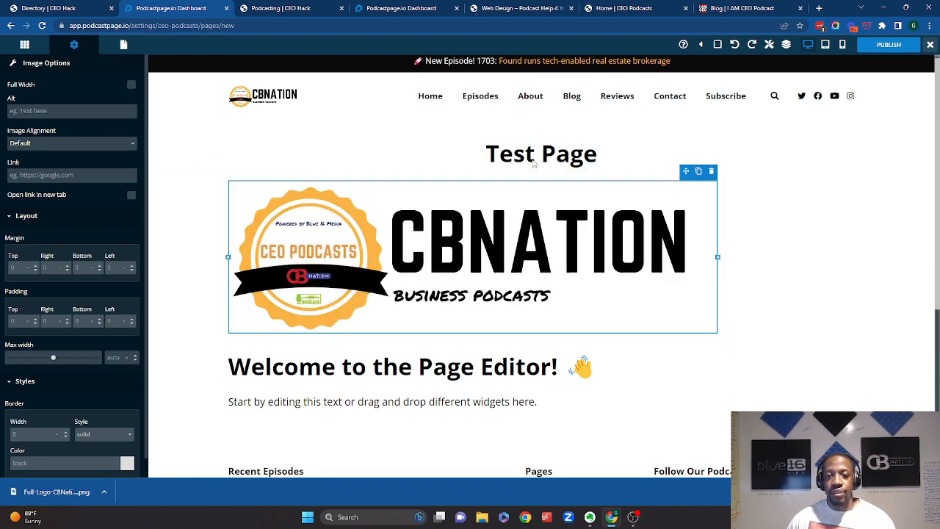
- Replace the placeholder body text with "This is a test page to show you how to access this site"
{"action": "scroll", "coordinate": [420, 307], "scroll_direction": "down", "scroll_amount": 3}
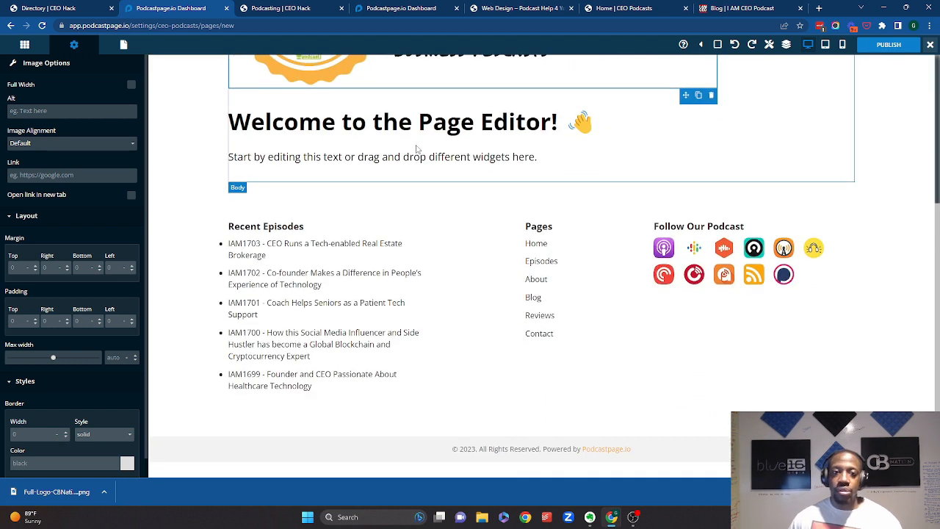
{"action": "left_click", "coordinate": [433, 160]}
{"action": "left_click", "coordinate": [434, 161]}
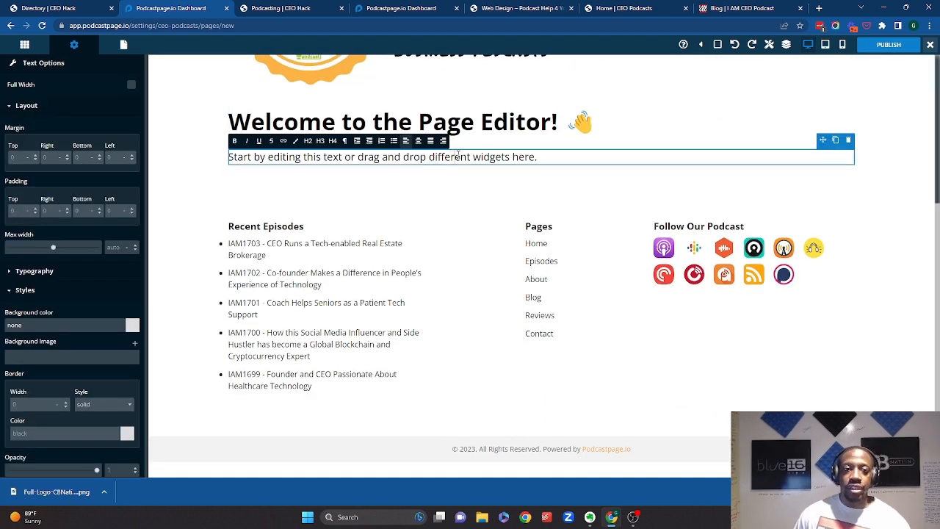
{"action": "left_click_drag", "start_coordinate": [540, 157], "coordinate": [232, 144]}
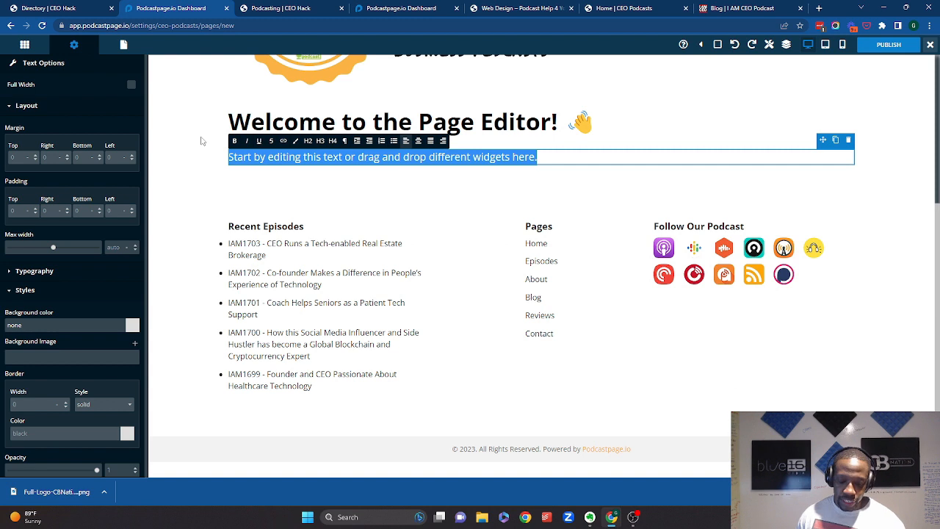
{"action": "type", "text": "This is a ge"}
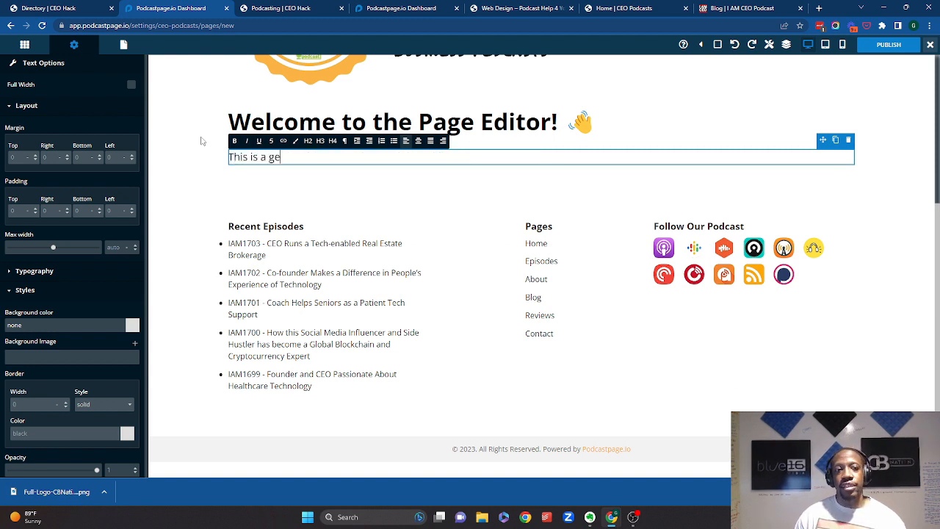
{"action": "key", "text": "BackSpace"}
{"action": "key", "text": "BackSpace"}
{"action": "type", "text": "test page to sh"}
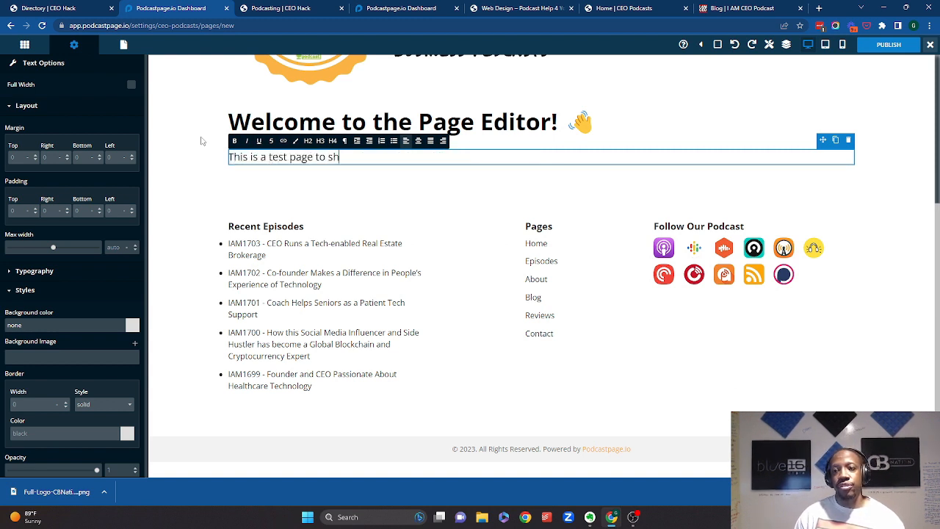
{"action": "type", "text": "ow you how to access this site"}
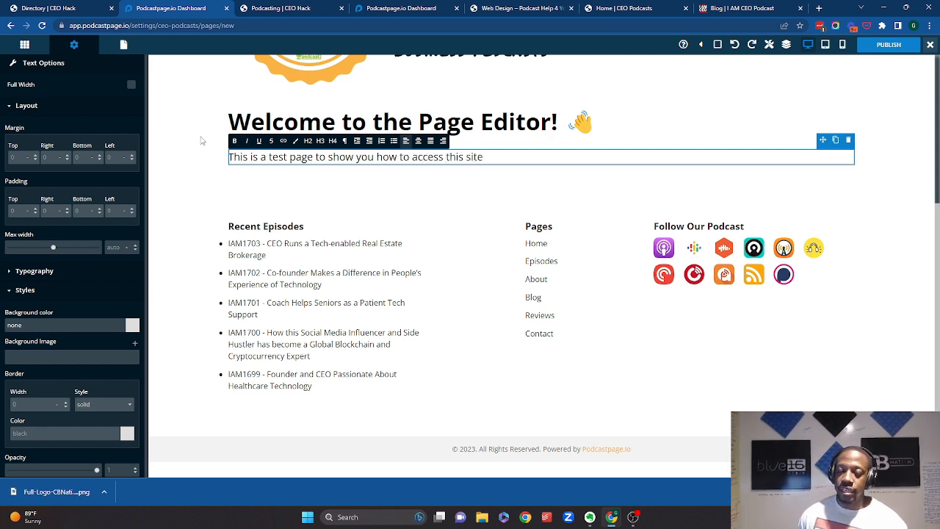
- Preview the new page in tablet and mobile views
{"action": "left_click", "coordinate": [664, 276]}
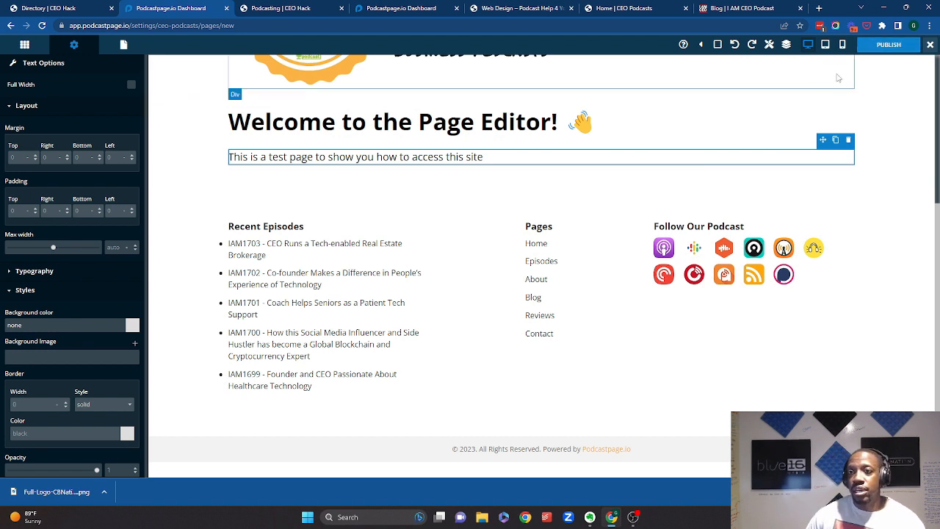
{"action": "scroll", "coordinate": [837, 77], "scroll_direction": "up", "scroll_amount": 3}
{"action": "left_click", "coordinate": [826, 46]}
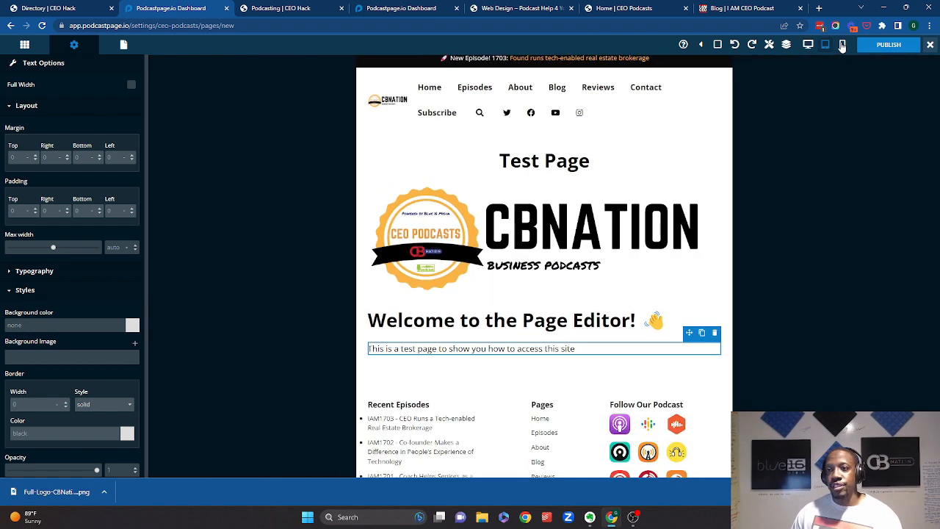
{"action": "left_click", "coordinate": [842, 45]}
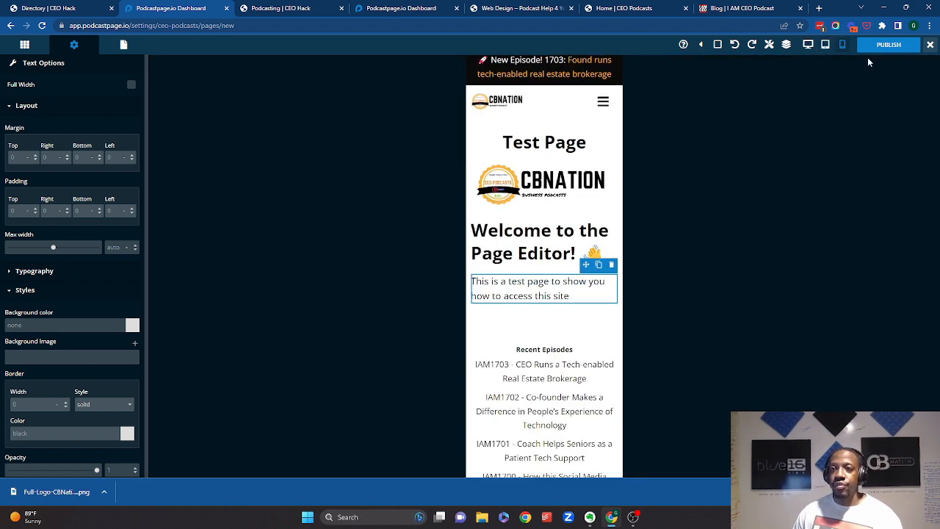
- Publish the new Test Page from the page editor
{"action": "left_click", "coordinate": [881, 46]}
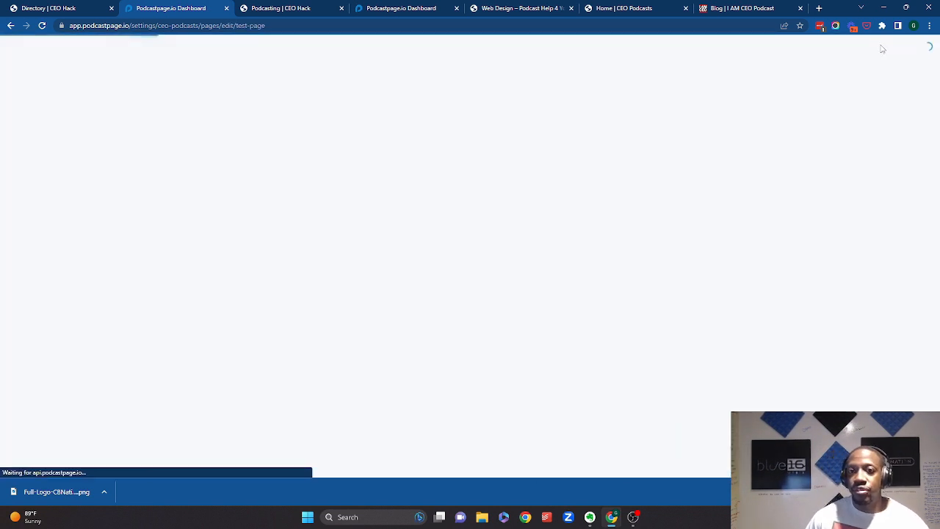
{"action": "scroll", "coordinate": [425, 198], "scroll_direction": "down", "scroll_amount": 1}
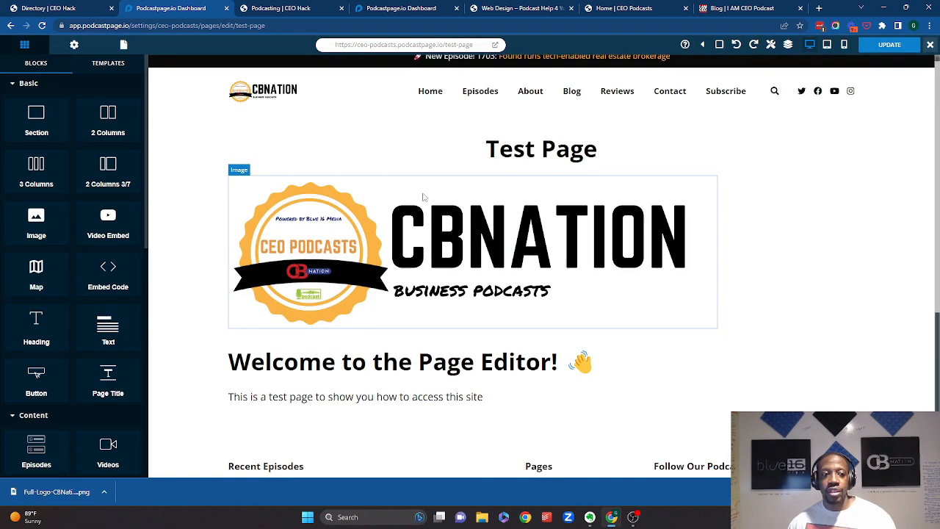
{"action": "scroll", "coordinate": [103, 271], "scroll_direction": "down", "scroll_amount": 8}
{"action": "scroll", "coordinate": [99, 283], "scroll_direction": "up", "scroll_amount": 2}
{"action": "scroll", "coordinate": [95, 283], "scroll_direction": "down", "scroll_amount": 3}
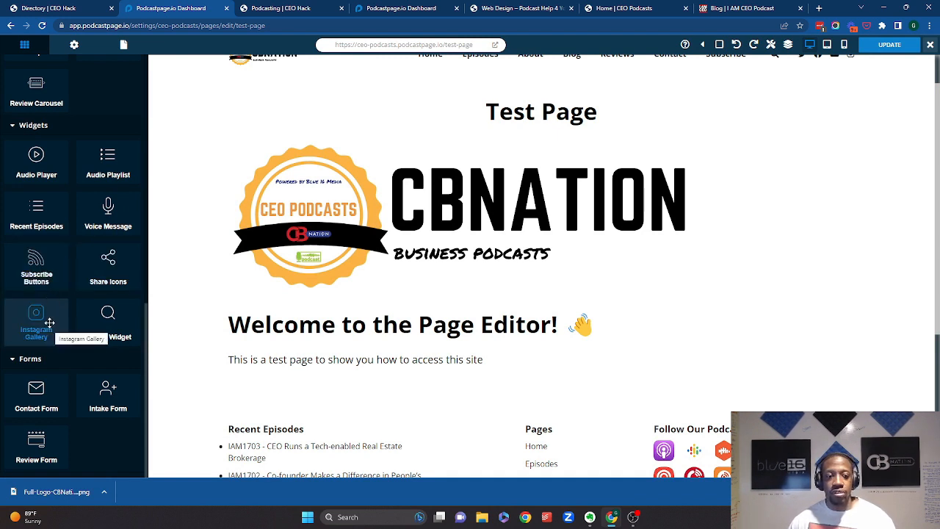
{"action": "scroll", "coordinate": [386, 282], "scroll_direction": "up", "scroll_amount": 2}
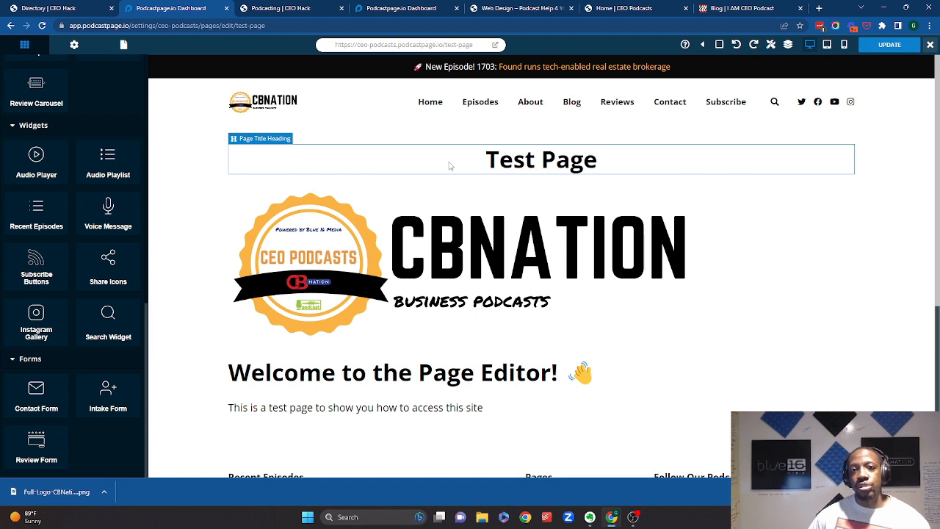
- Open the published Test Page in a new tab and look over it and the live homepage
{"action": "right_click", "coordinate": [496, 45]}
{"action": "left_click", "coordinate": [508, 55]}
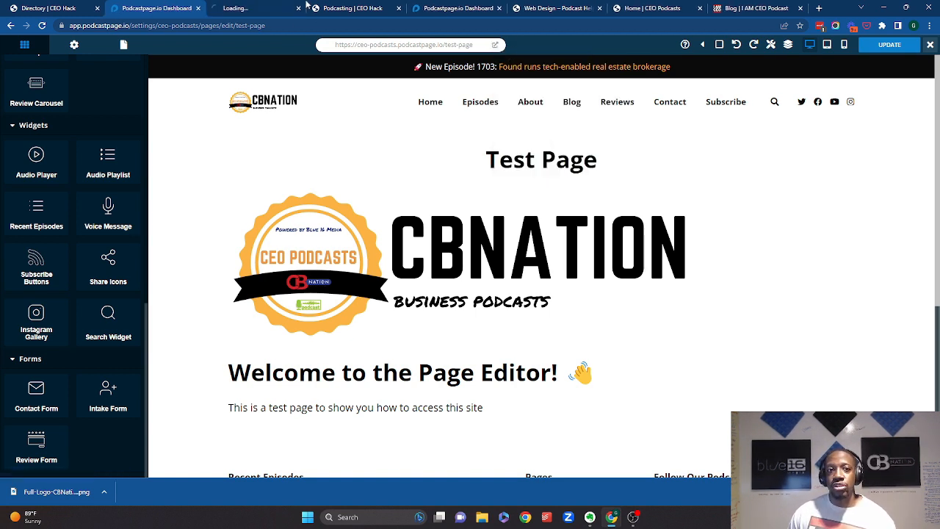
{"action": "left_click", "coordinate": [276, 6]}
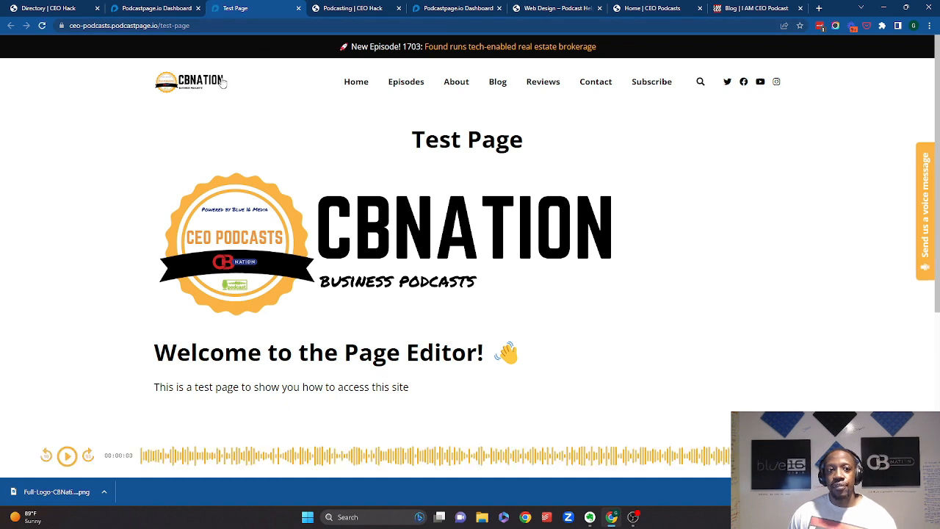
{"action": "scroll", "coordinate": [317, 335], "scroll_direction": "down", "scroll_amount": 3}
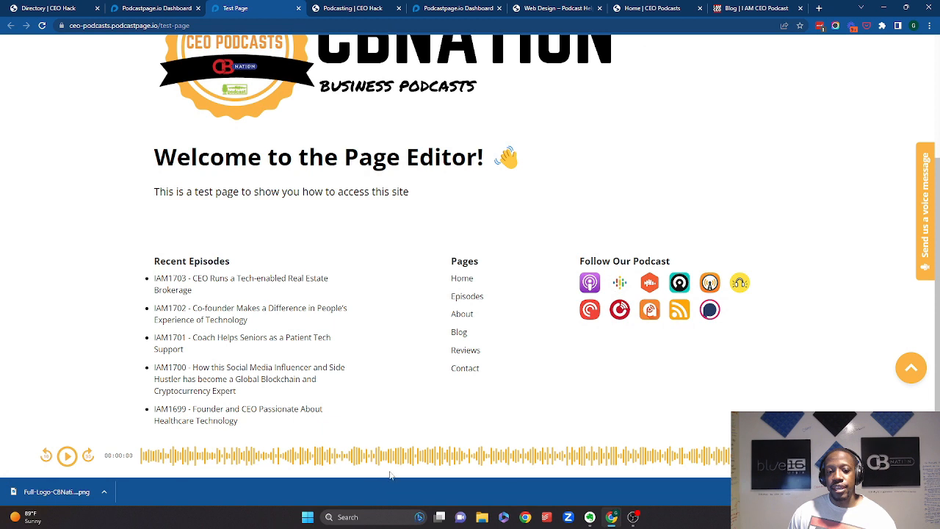
{"action": "scroll", "coordinate": [348, 328], "scroll_direction": "up", "scroll_amount": 3}
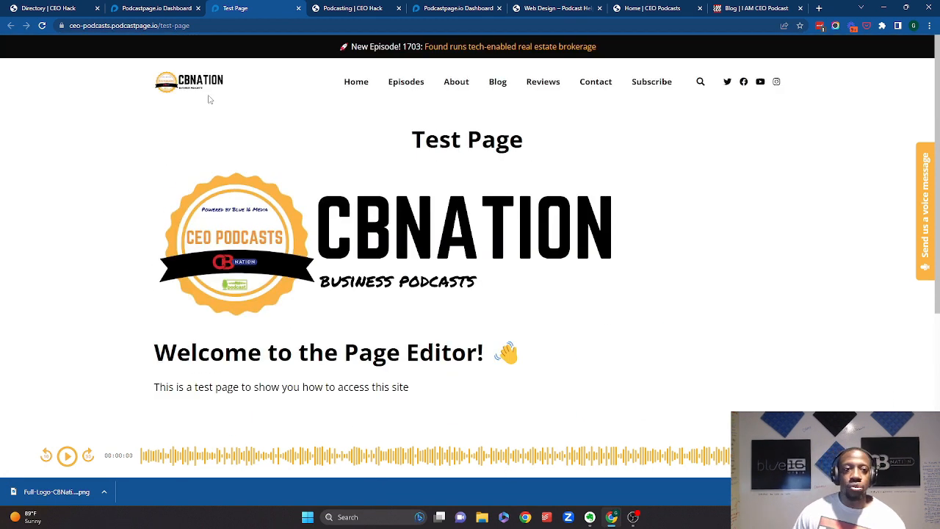
{"action": "left_click", "coordinate": [354, 87]}
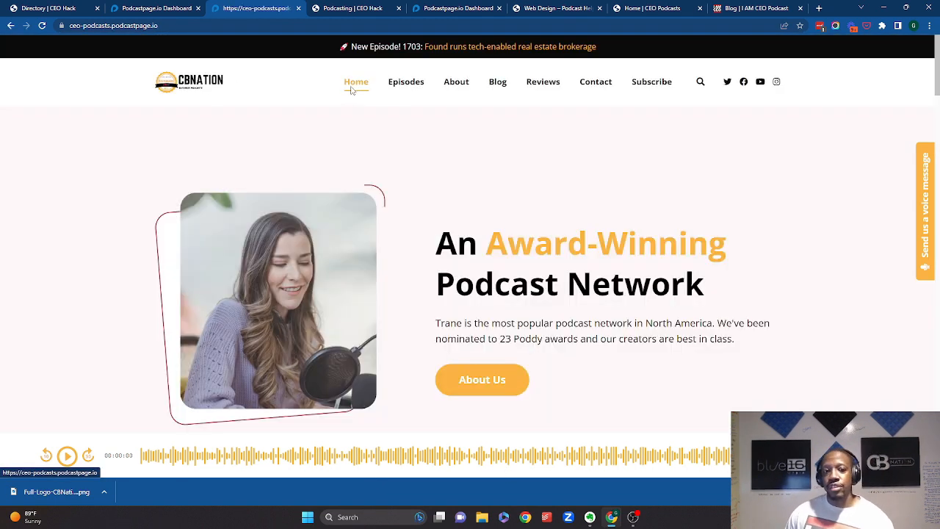
{"action": "scroll", "coordinate": [378, 243], "scroll_direction": "down", "scroll_amount": 6}
{"action": "scroll", "coordinate": [379, 245], "scroll_direction": "up", "scroll_amount": 2}
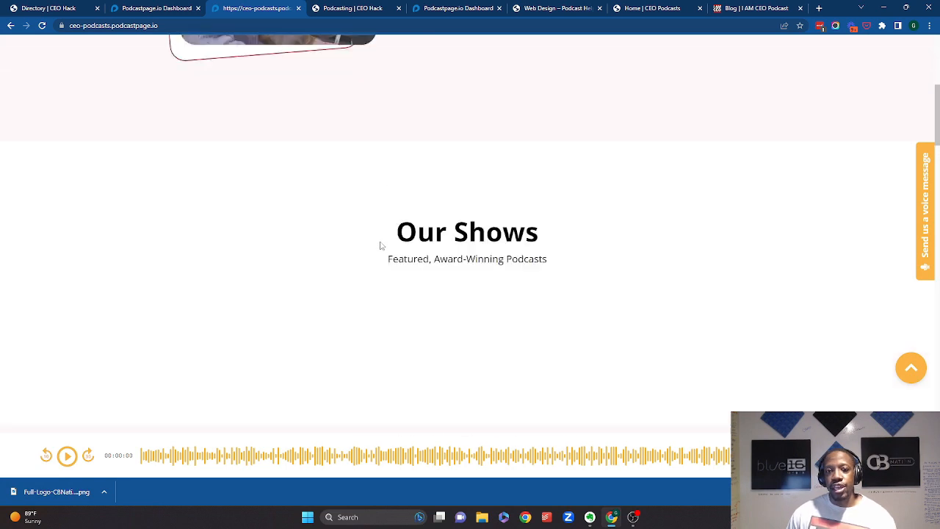
{"action": "scroll", "coordinate": [380, 245], "scroll_direction": "up", "scroll_amount": 4}
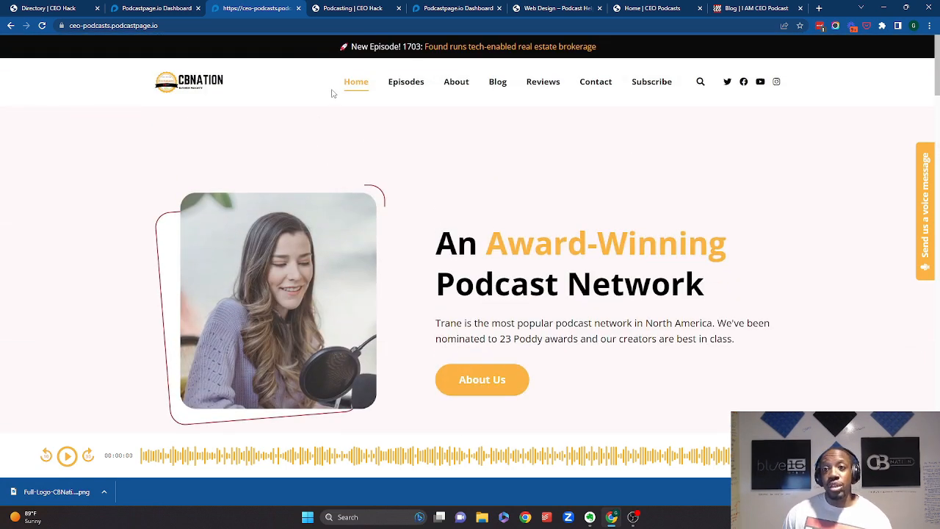
- Close the page editor and browse the General, Podcasts and Customize sections of the dashboard
{"action": "left_click", "coordinate": [167, 10]}
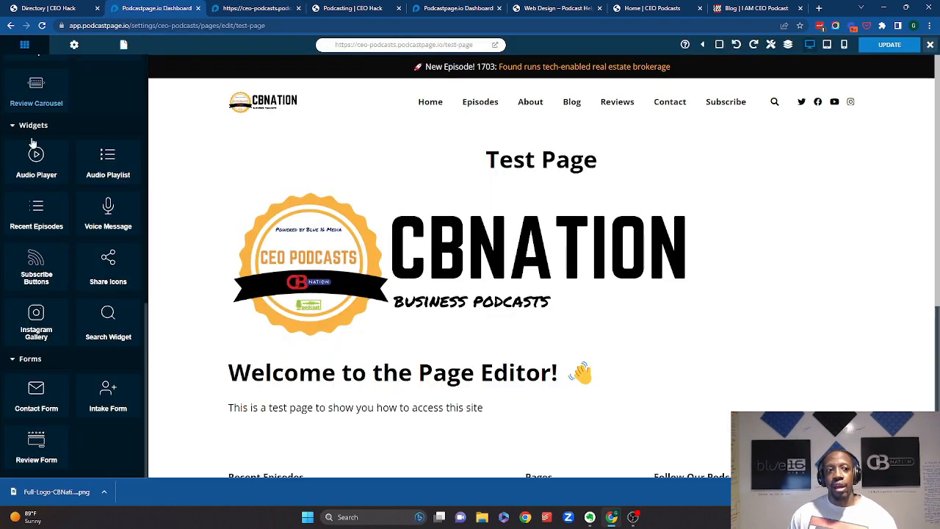
{"action": "scroll", "coordinate": [59, 202], "scroll_direction": "up", "scroll_amount": 5}
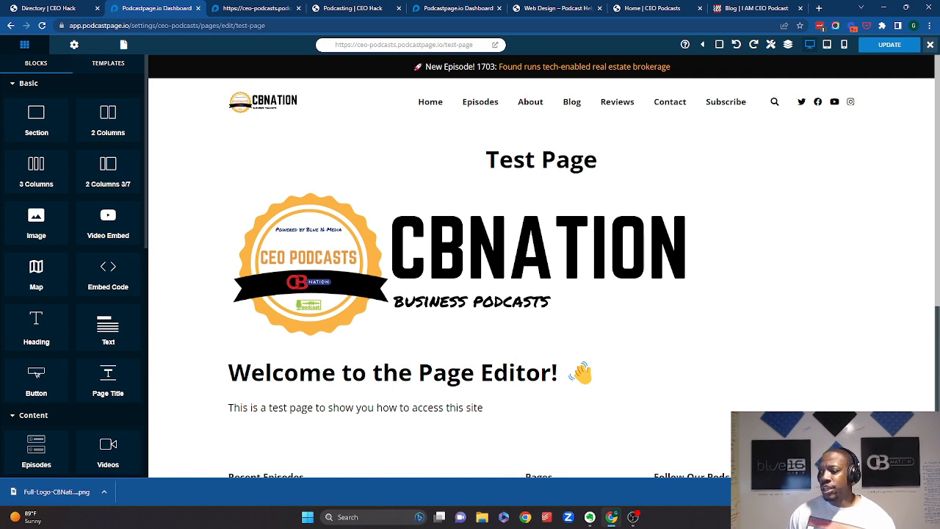
{"action": "left_click", "coordinate": [929, 45]}
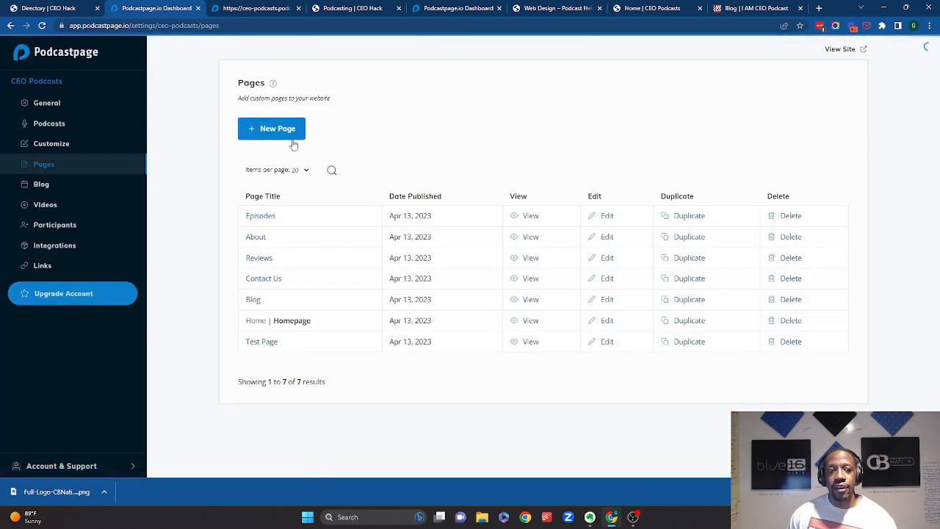
{"action": "left_click", "coordinate": [67, 108]}
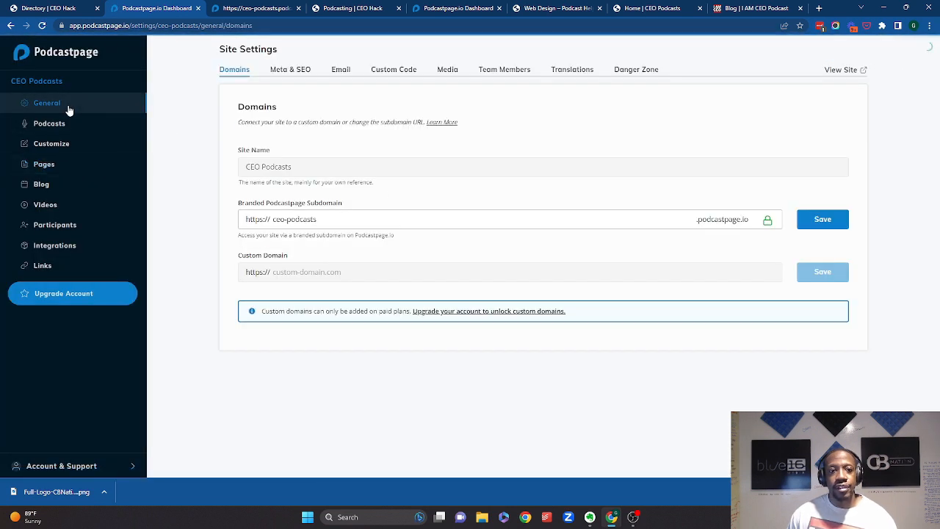
{"action": "left_click", "coordinate": [70, 126]}
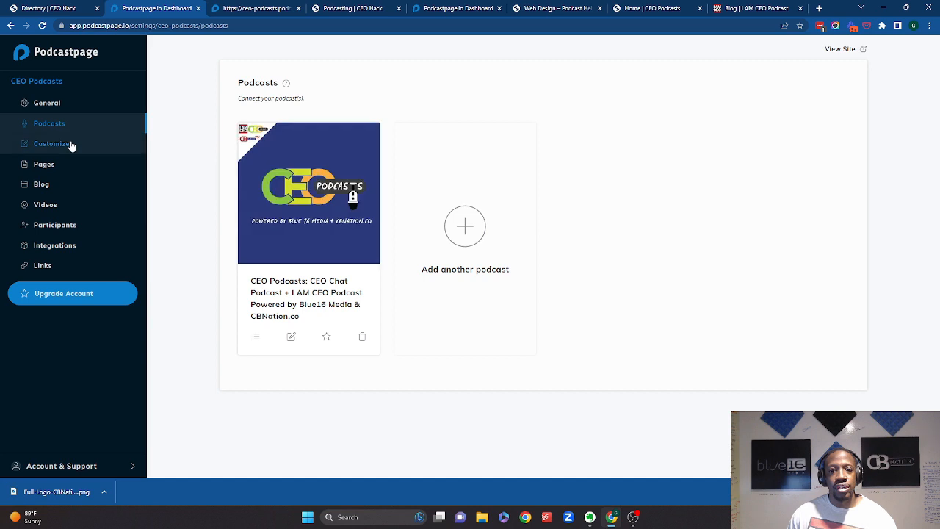
{"action": "left_click", "coordinate": [71, 145]}
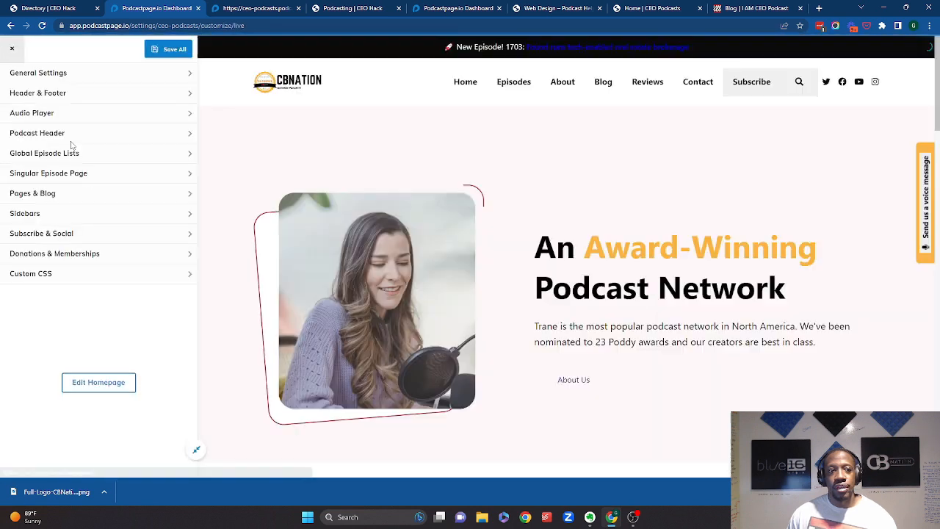
- Open the theme selector in General Settings and preview the Pops theme
{"action": "left_click", "coordinate": [86, 80]}
{"action": "left_click", "coordinate": [41, 209]}
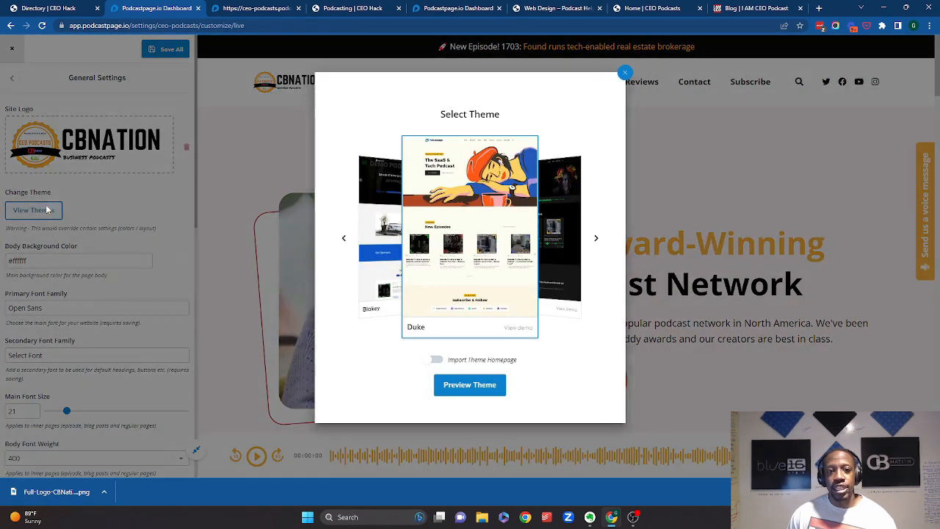
{"action": "left_click", "coordinate": [596, 242]}
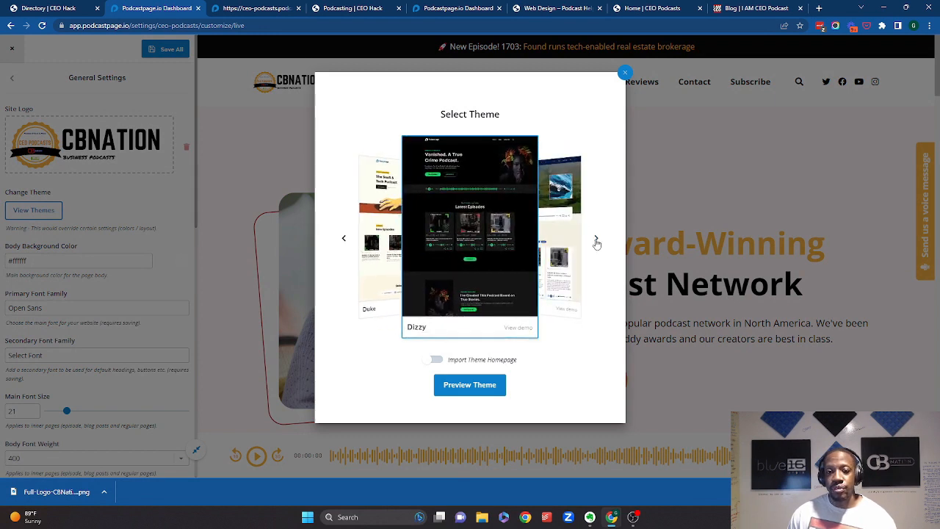
{"action": "left_click", "coordinate": [596, 243]}
{"action": "left_click", "coordinate": [596, 243]}
{"action": "left_click", "coordinate": [596, 242]}
{"action": "left_click", "coordinate": [596, 242]}
{"action": "left_click", "coordinate": [596, 242]}
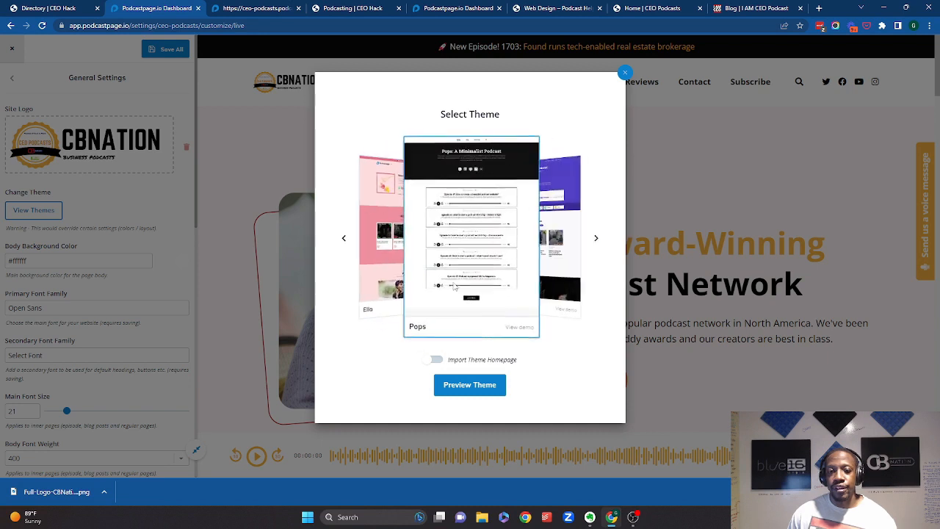
{"action": "left_click", "coordinate": [470, 384]}
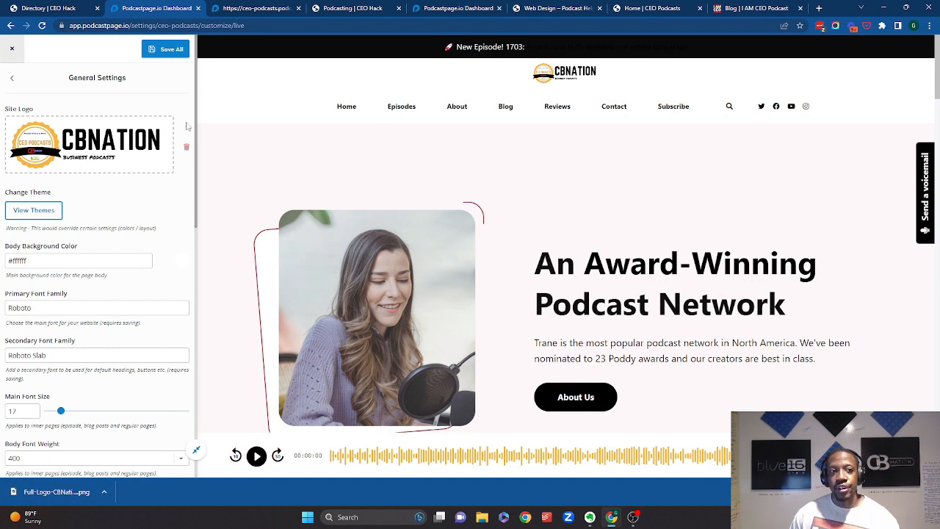
- Scroll through the Pops theme preview and leave the customizer without saving the changes
{"action": "scroll", "coordinate": [449, 301], "scroll_direction": "down", "scroll_amount": 10}
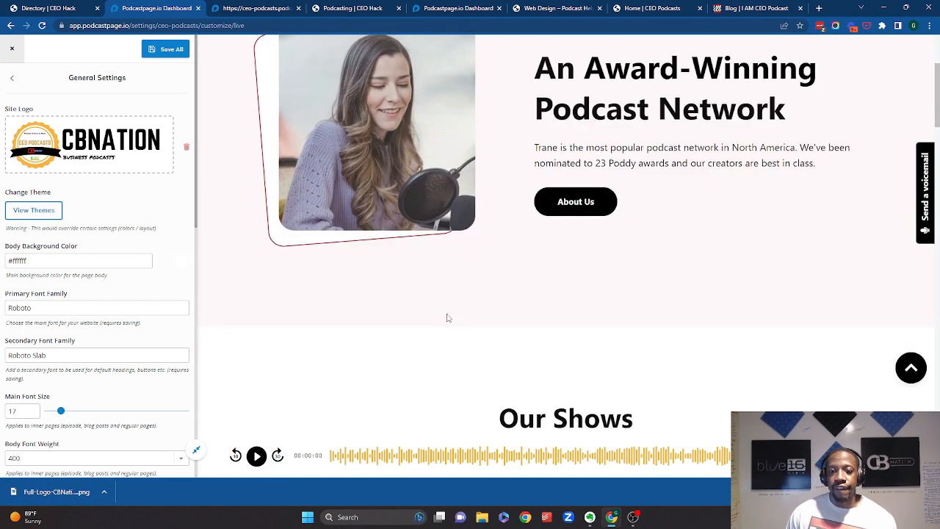
{"action": "scroll", "coordinate": [449, 316], "scroll_direction": "down", "scroll_amount": 10}
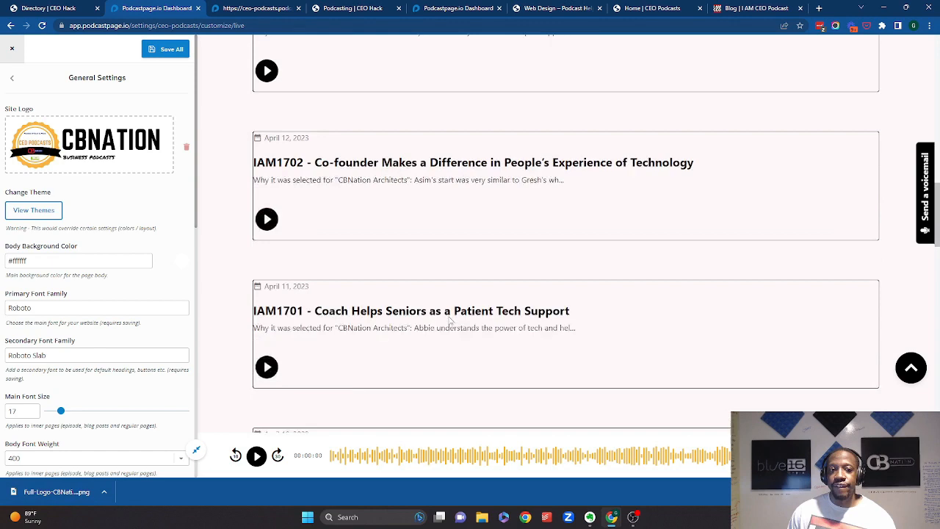
{"action": "scroll", "coordinate": [455, 296], "scroll_direction": "down", "scroll_amount": 10}
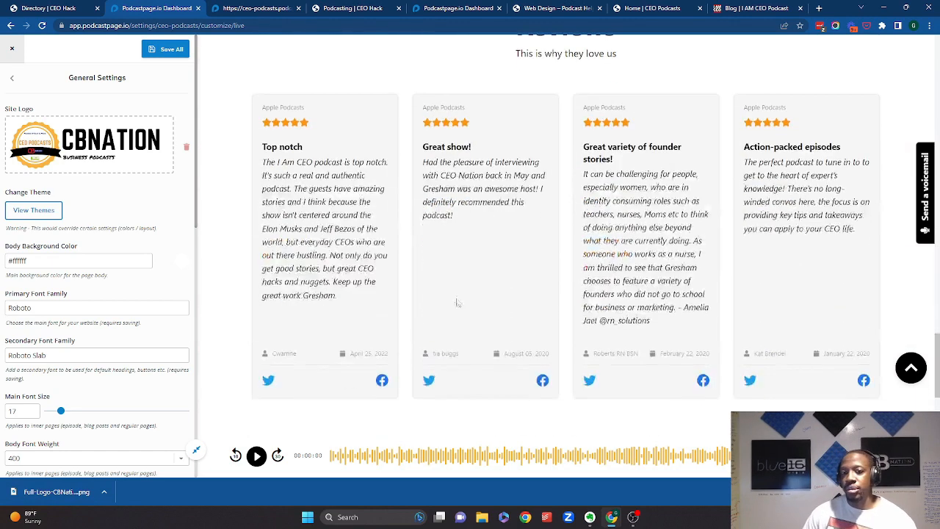
{"action": "scroll", "coordinate": [461, 302], "scroll_direction": "up", "scroll_amount": 4}
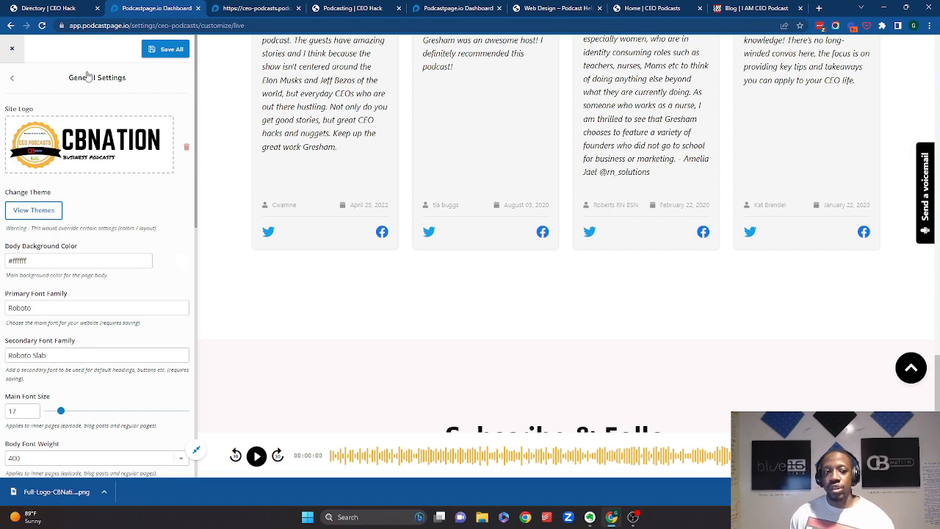
{"action": "left_click", "coordinate": [12, 48]}
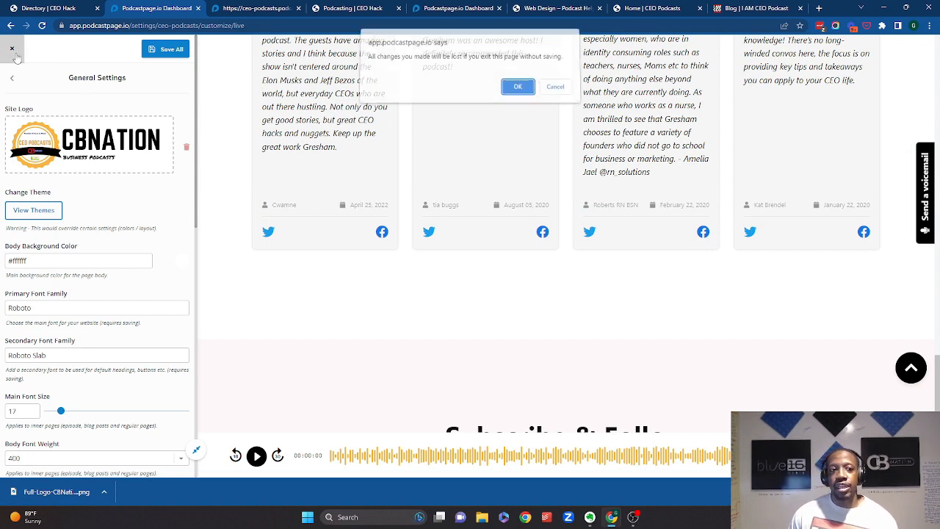
{"action": "left_click", "coordinate": [516, 89]}
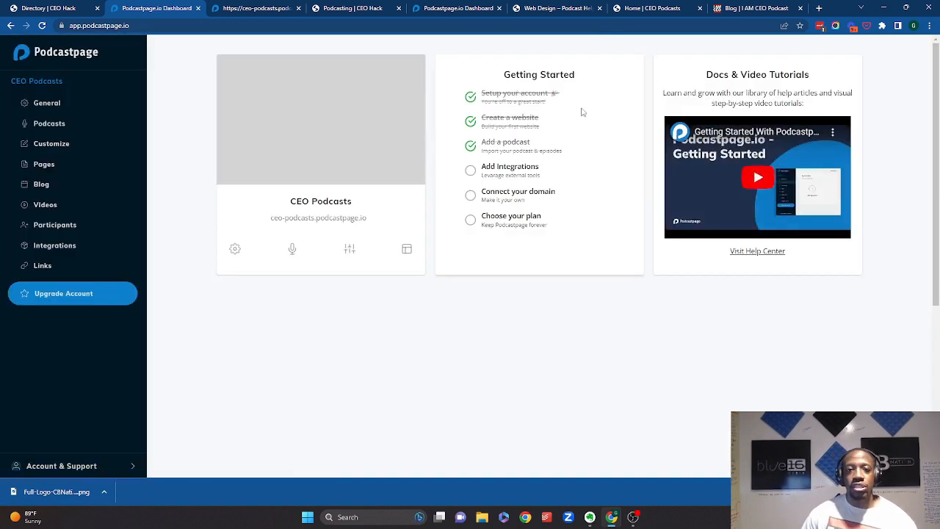
- Review the available integrations, then open the site's domain settings from the Getting Started checklist
{"action": "left_click", "coordinate": [502, 179]}
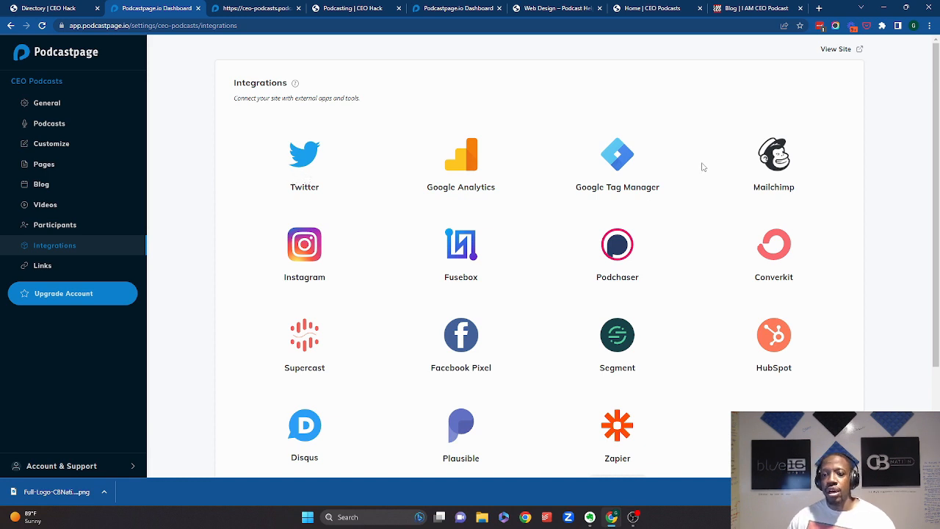
{"action": "scroll", "coordinate": [712, 179], "scroll_direction": "down", "scroll_amount": 2}
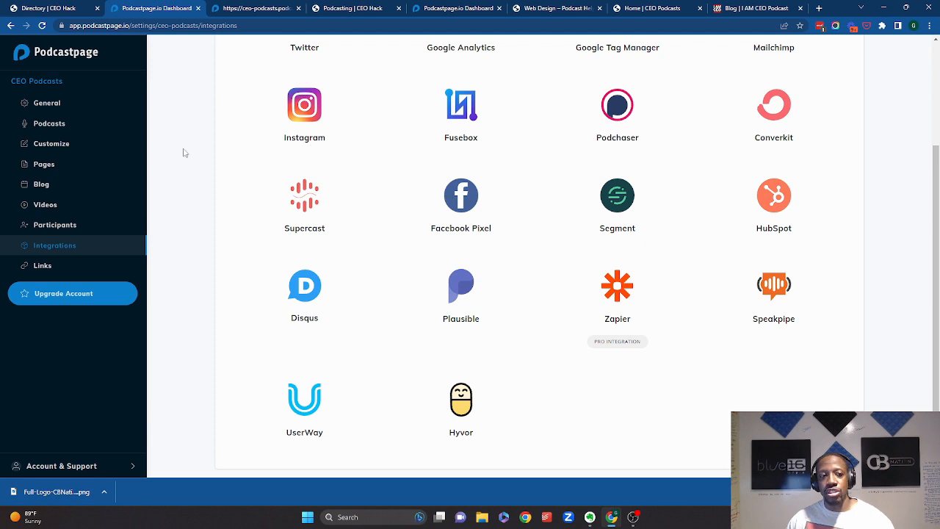
{"action": "left_click", "coordinate": [10, 27]}
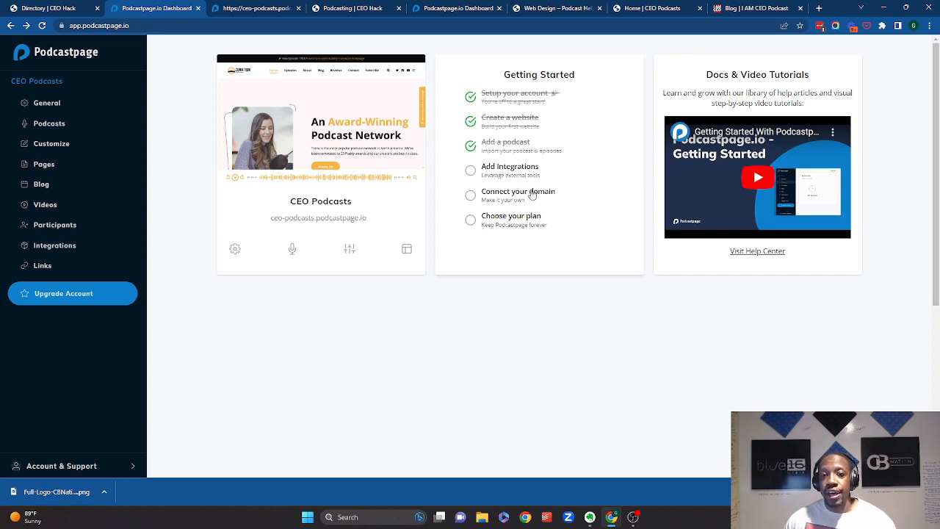
{"action": "left_click", "coordinate": [532, 193]}
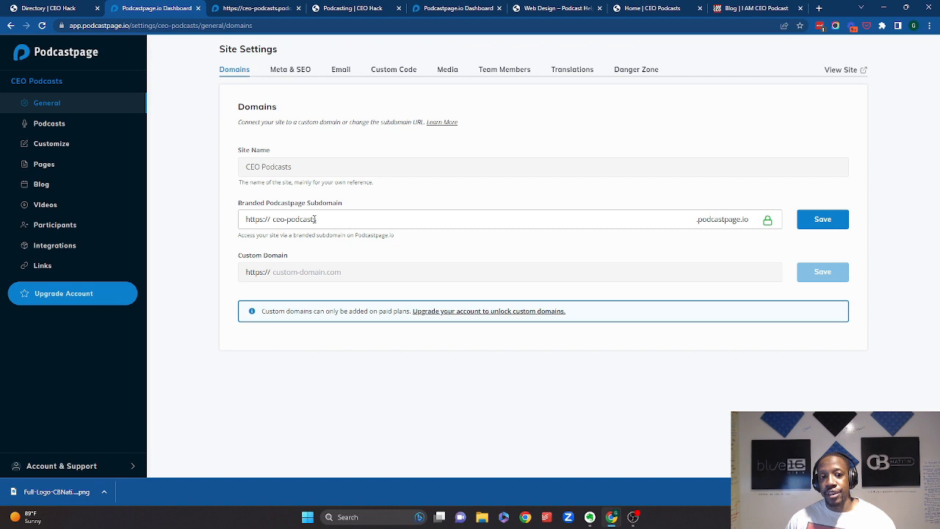
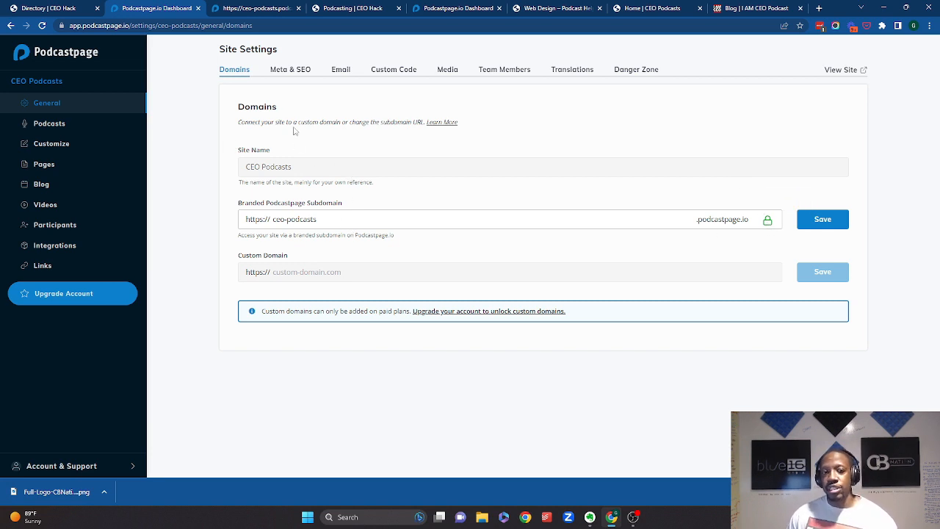
- Review the site-wide Meta & SEO settings, including the tagline field, then go to the pages list
{"action": "left_click", "coordinate": [289, 73]}
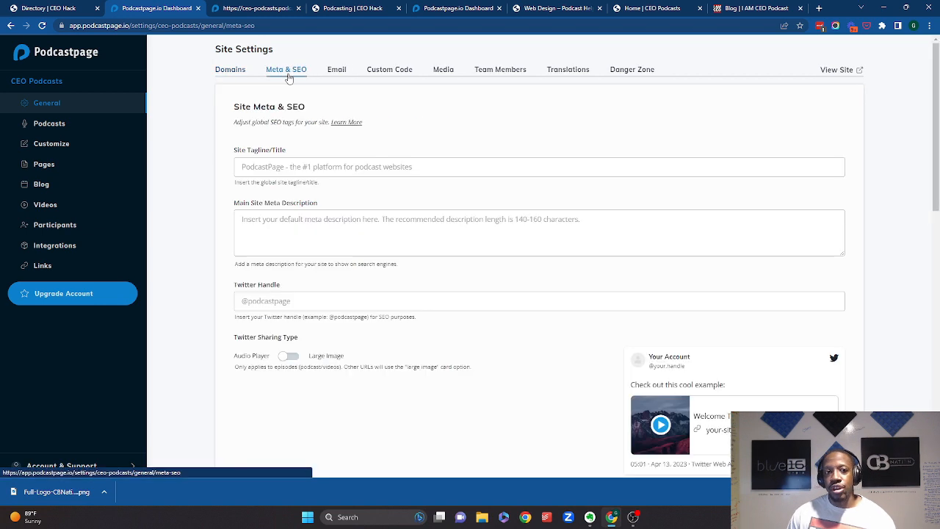
{"action": "left_click", "coordinate": [338, 174]}
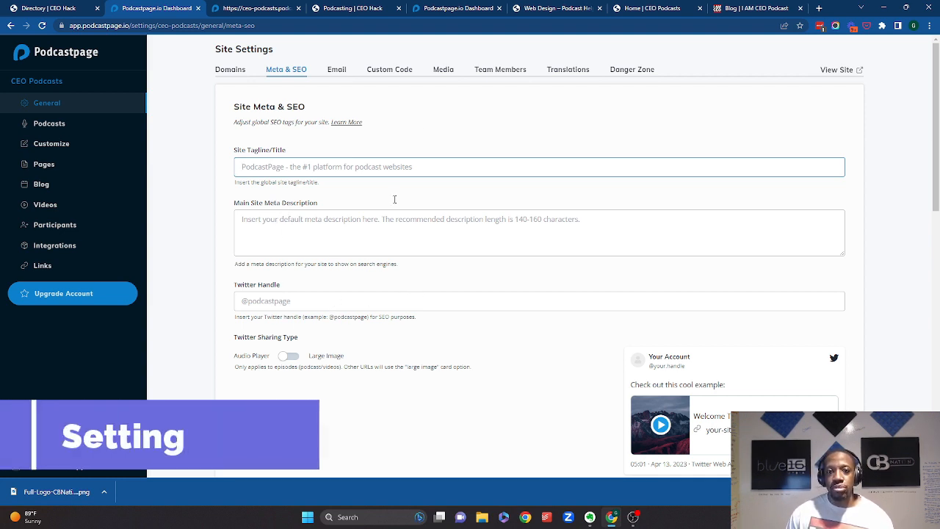
{"action": "left_click", "coordinate": [56, 166]}
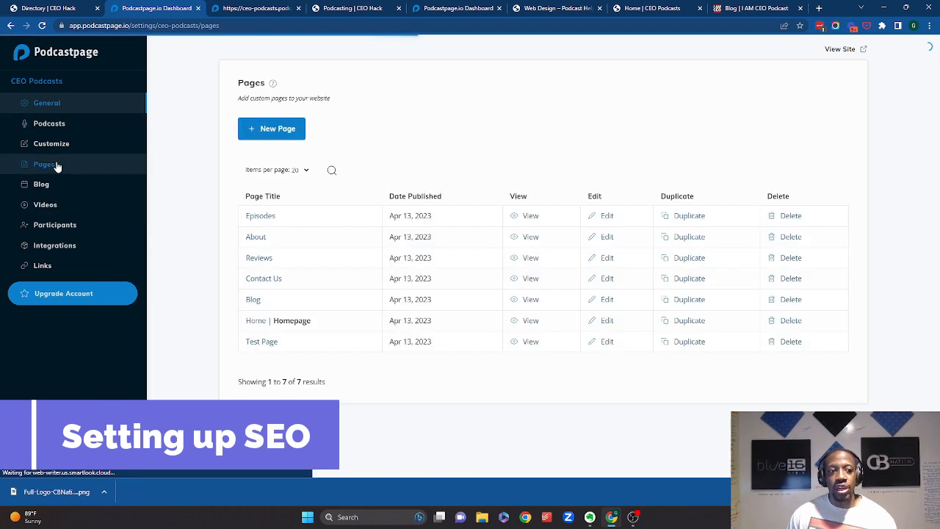
- Open the Episodes page in the page editor and inspect the Episodes block options and the page's SEO settings, then return
{"action": "left_click", "coordinate": [607, 216]}
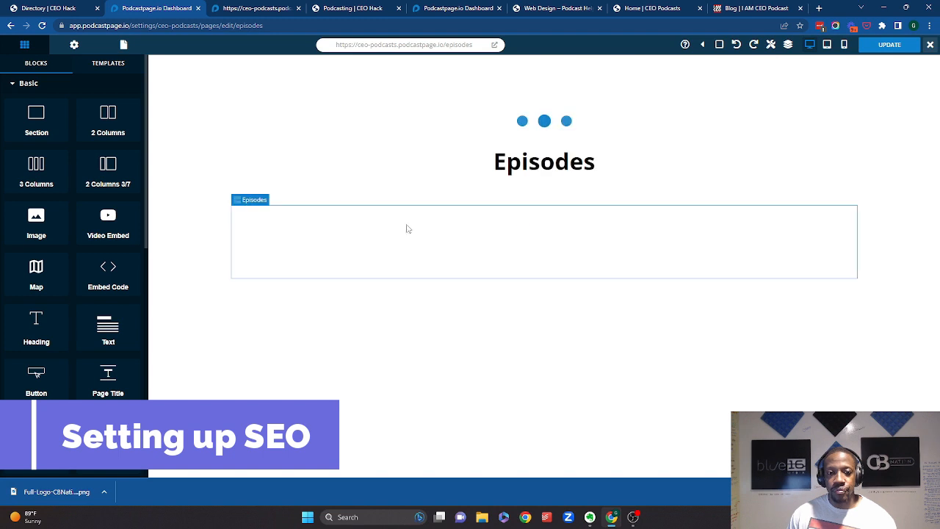
{"action": "scroll", "coordinate": [134, 230], "scroll_direction": "down", "scroll_amount": 10}
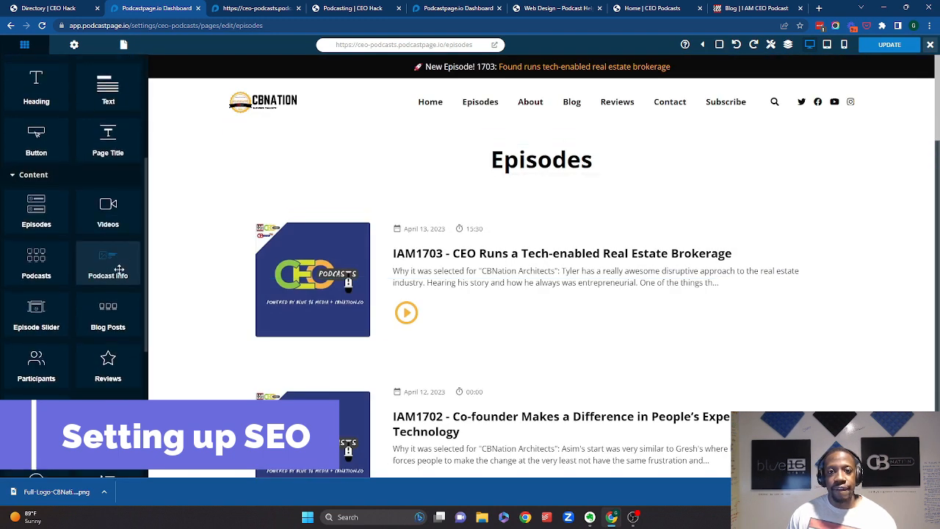
{"action": "scroll", "coordinate": [104, 265], "scroll_direction": "up", "scroll_amount": 10}
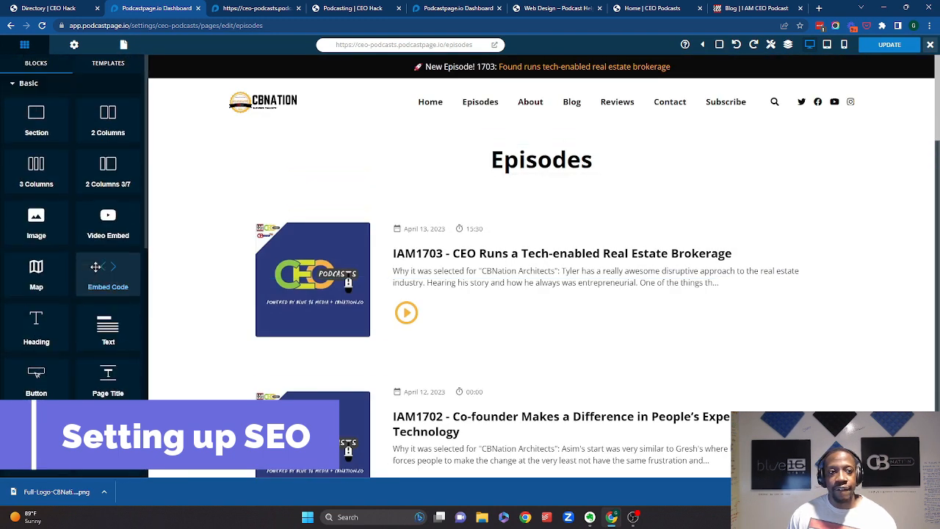
{"action": "left_click", "coordinate": [75, 45]}
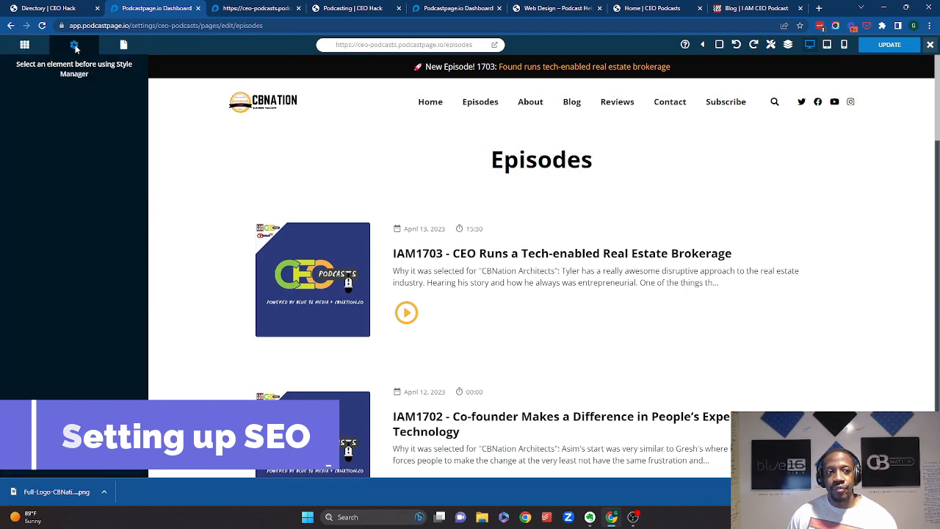
{"action": "left_click", "coordinate": [409, 211]}
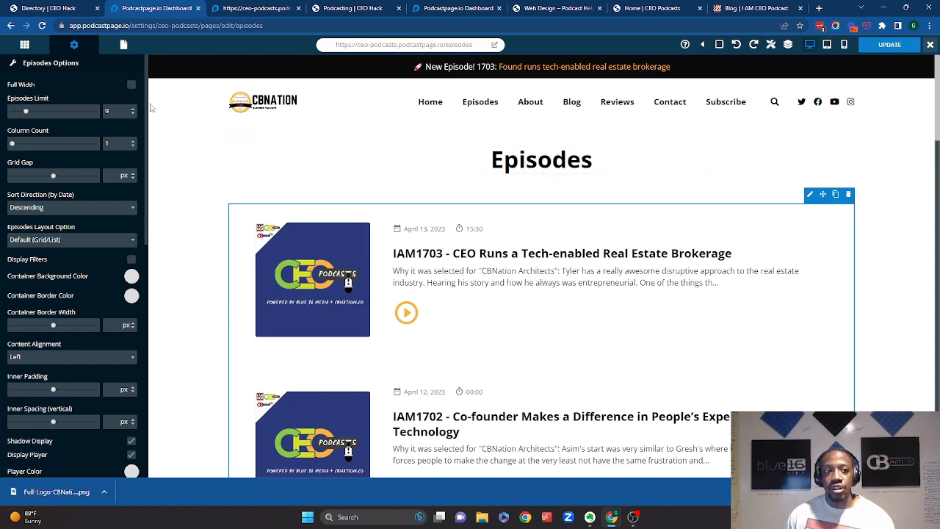
{"action": "left_click", "coordinate": [122, 47]}
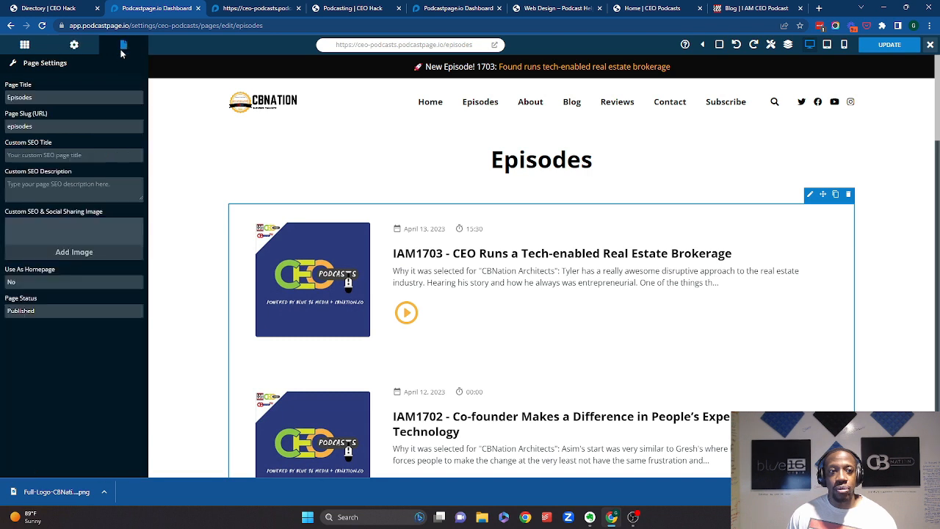
{"action": "left_click", "coordinate": [24, 45]}
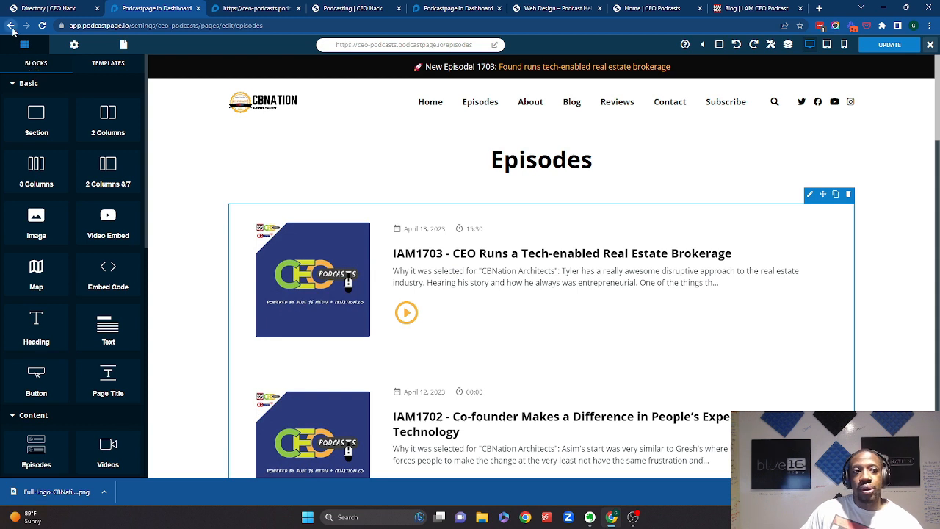
{"action": "left_click", "coordinate": [12, 27]}
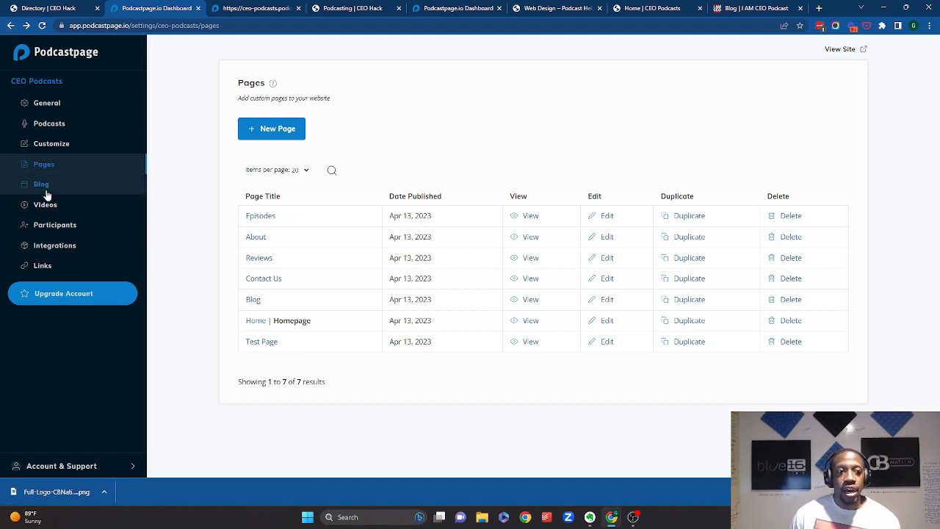
- Open episode IAM1703 of the CEO Podcasts feed for editing and scroll through its fields
{"action": "left_click", "coordinate": [40, 125]}
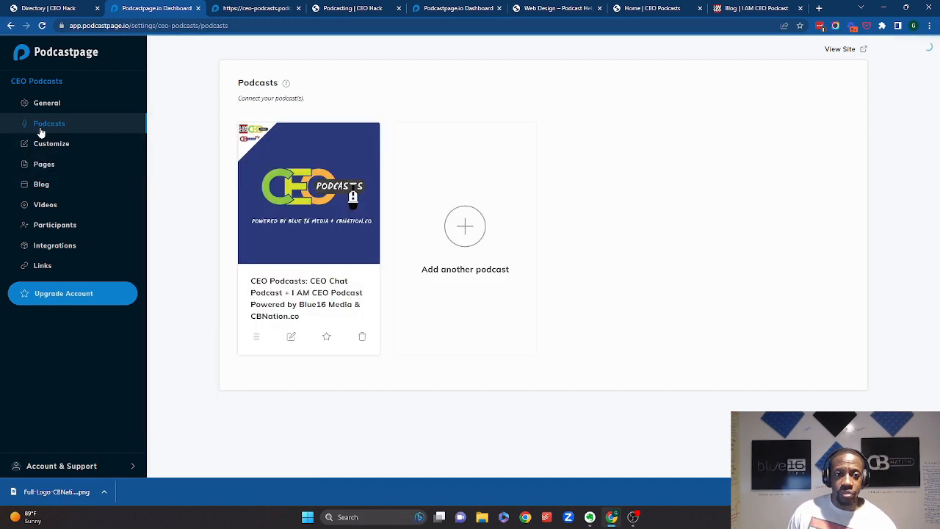
{"action": "left_click", "coordinate": [275, 239]}
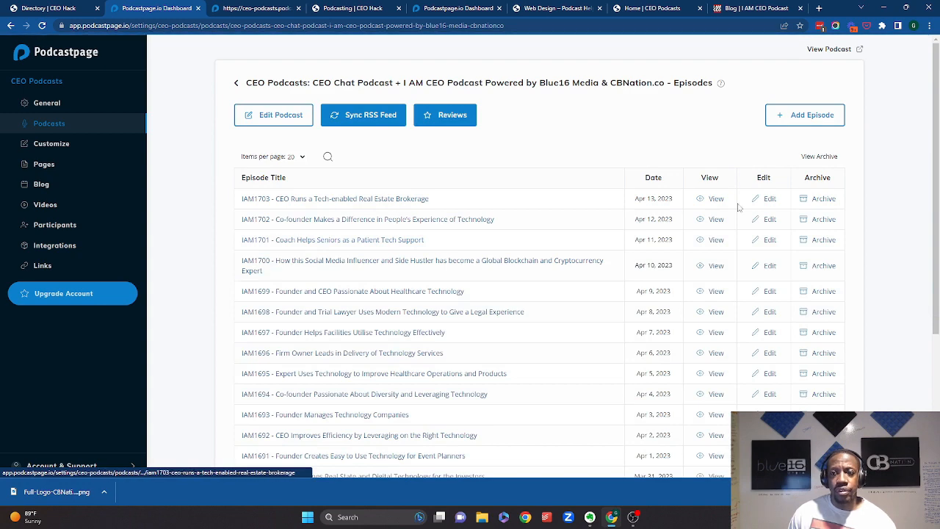
{"action": "left_click", "coordinate": [768, 200]}
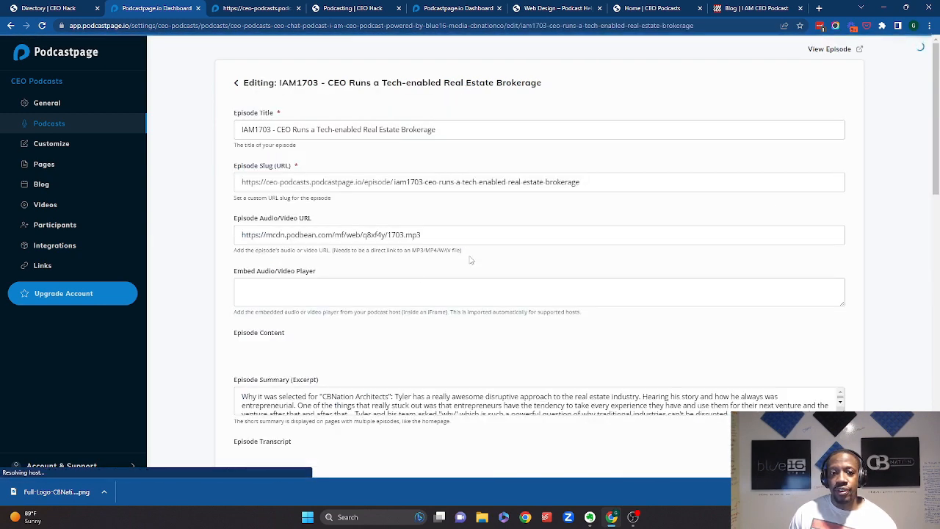
{"action": "scroll", "coordinate": [328, 206], "scroll_direction": "down", "scroll_amount": 4}
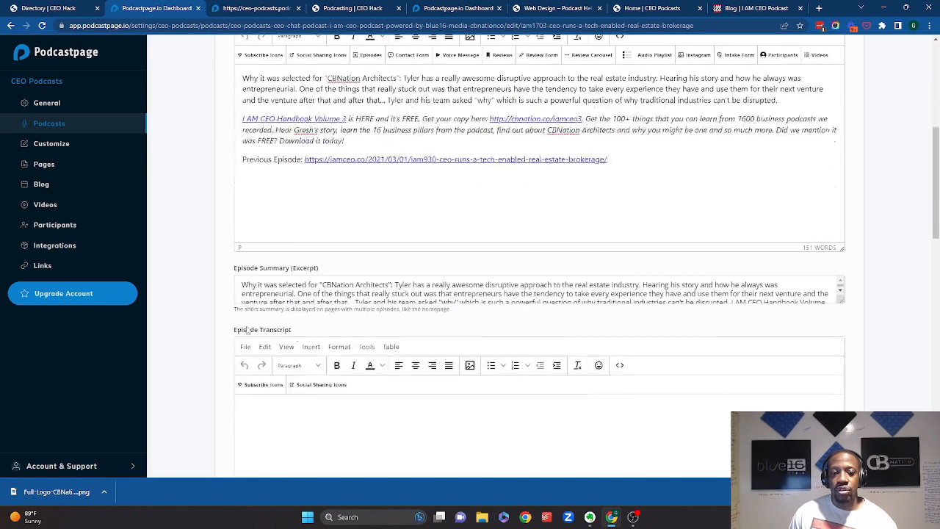
{"action": "scroll", "coordinate": [328, 206], "scroll_direction": "down", "scroll_amount": 10}
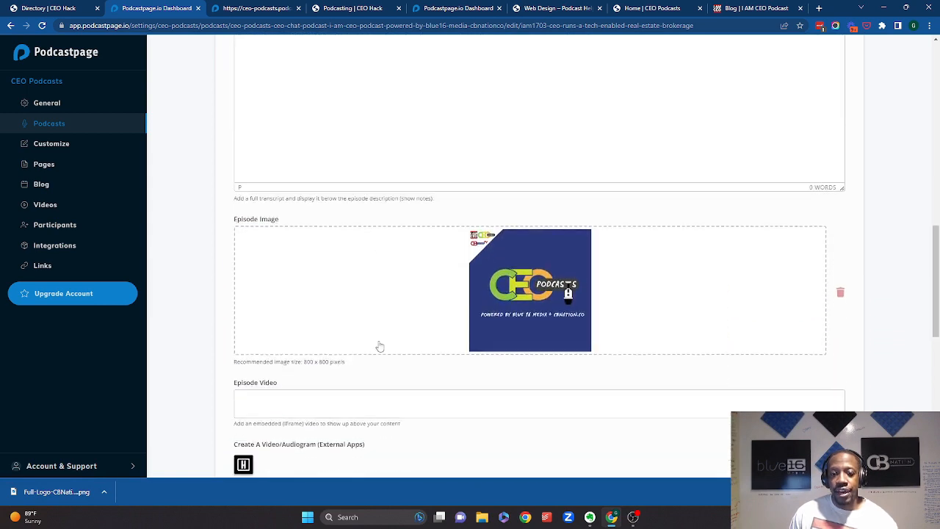
{"action": "scroll", "coordinate": [379, 340], "scroll_direction": "down", "scroll_amount": 3}
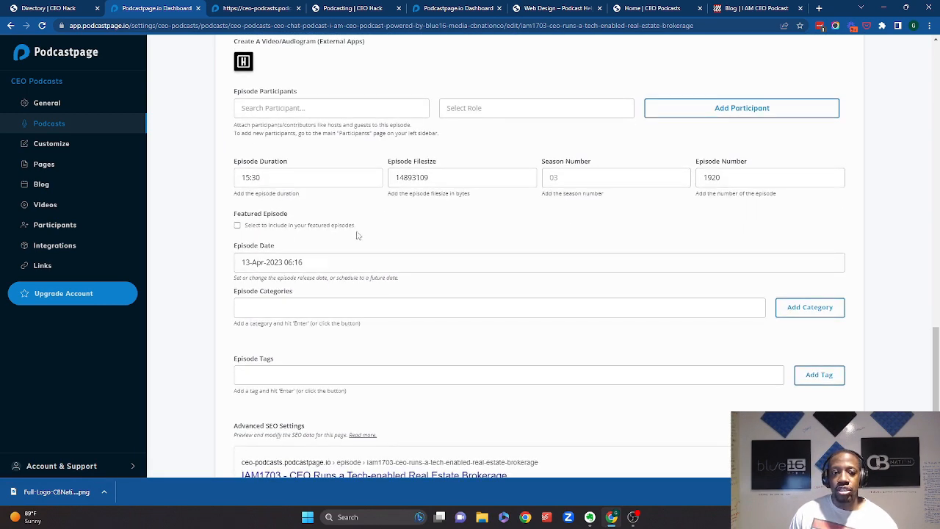
{"action": "scroll", "coordinate": [369, 243], "scroll_direction": "down", "scroll_amount": 2}
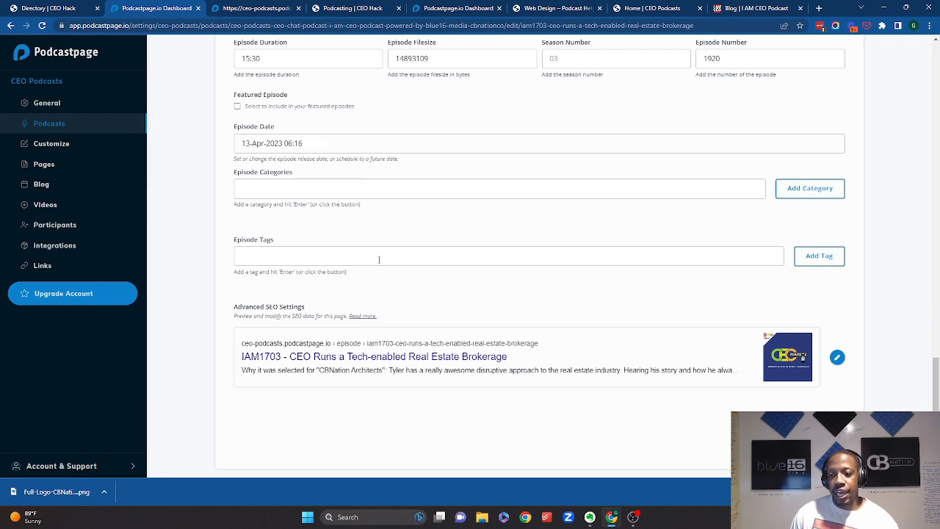
{"action": "scroll", "coordinate": [379, 259], "scroll_direction": "up", "scroll_amount": 4}
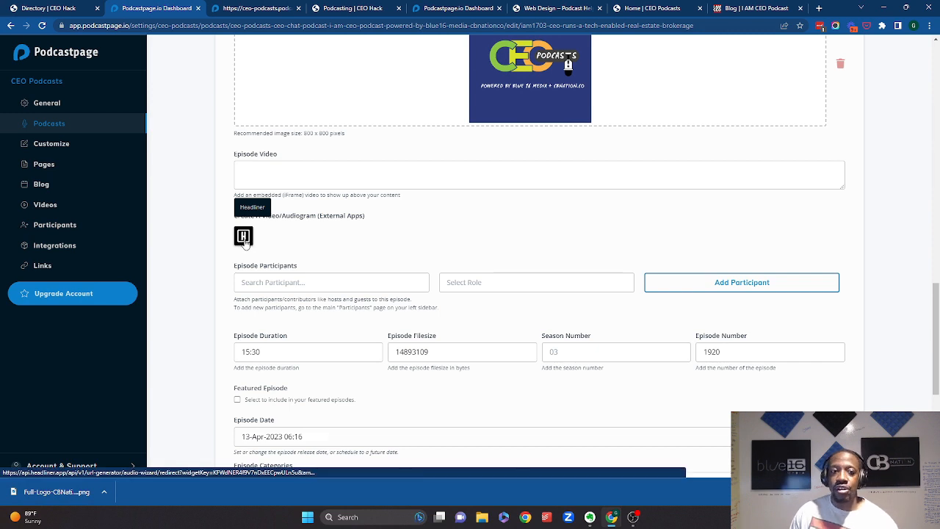
{"action": "scroll", "coordinate": [245, 244], "scroll_direction": "up", "scroll_amount": 5}
{"action": "scroll", "coordinate": [245, 246], "scroll_direction": "up", "scroll_amount": 5}
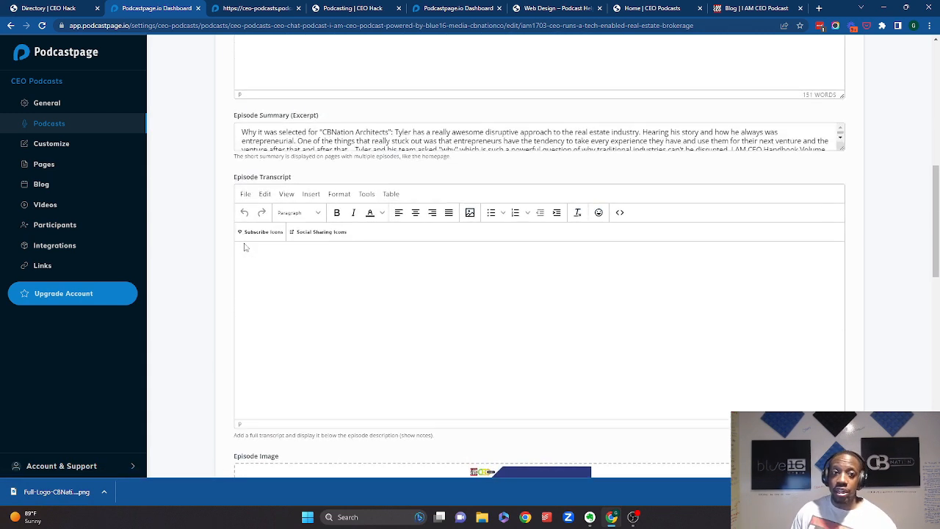
{"action": "scroll", "coordinate": [301, 323], "scroll_direction": "up", "scroll_amount": 5}
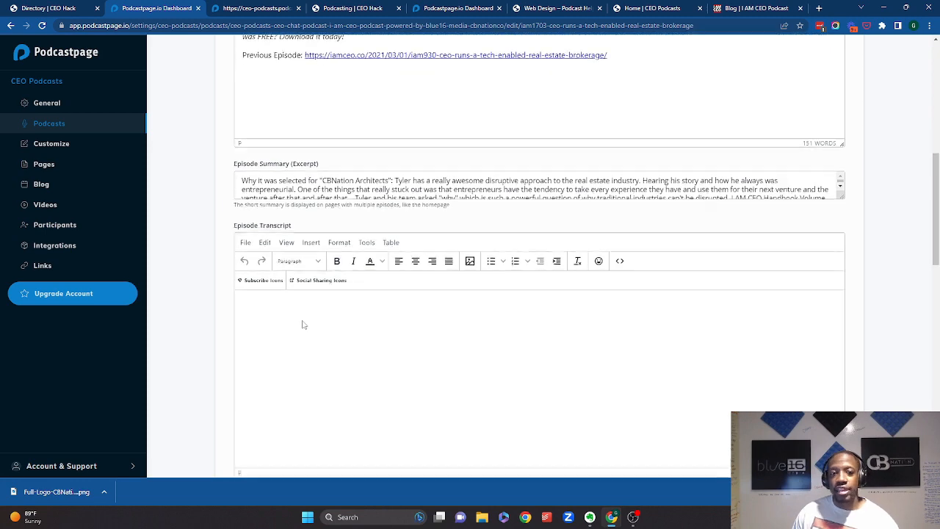
{"action": "scroll", "coordinate": [303, 312], "scroll_direction": "up", "scroll_amount": 2}
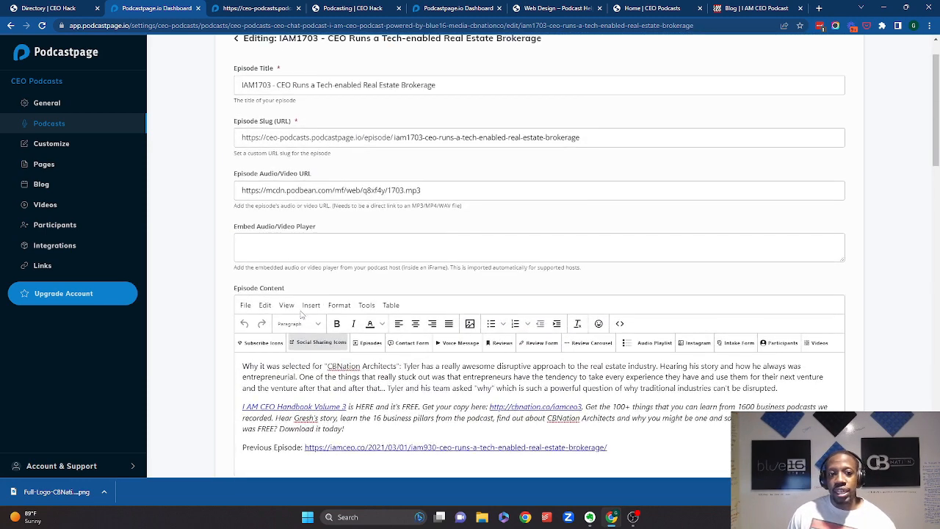
- Examine the episode's embed player field and expand its Advanced SEO Settings to see the custom SEO title, description and image fields
{"action": "left_click", "coordinate": [295, 282]}
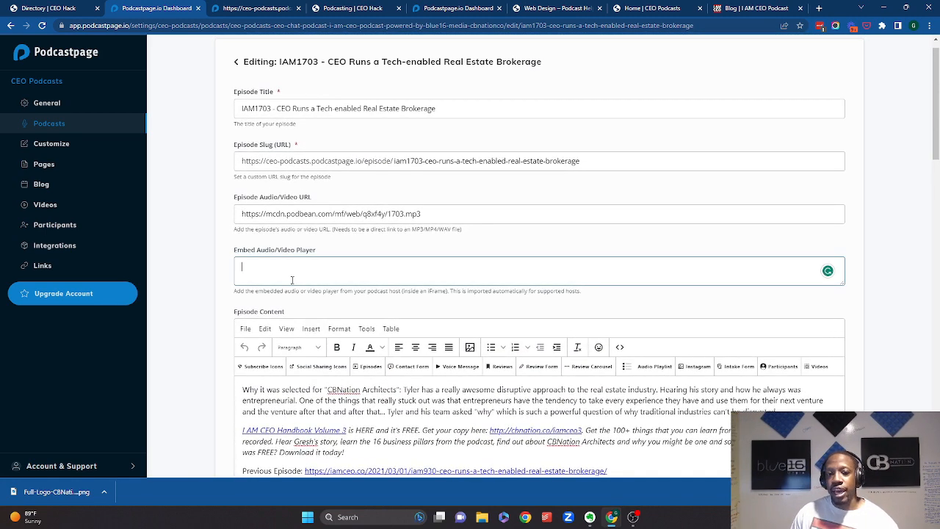
{"action": "scroll", "coordinate": [280, 279], "scroll_direction": "up", "scroll_amount": 1}
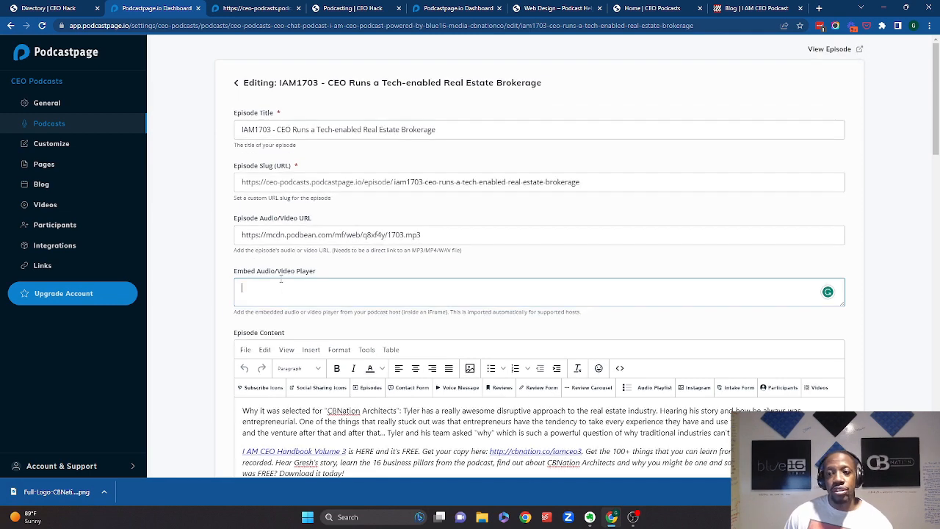
{"action": "scroll", "coordinate": [534, 235], "scroll_direction": "down", "scroll_amount": 8}
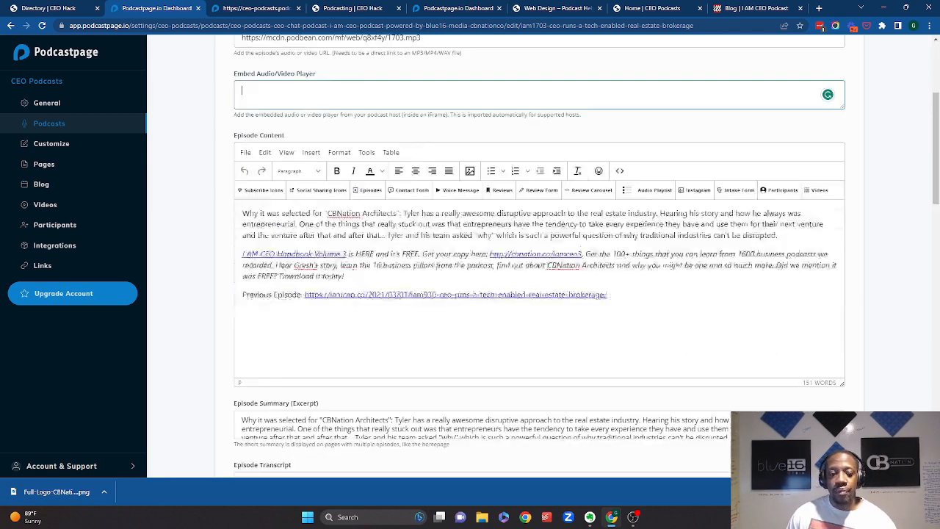
{"action": "scroll", "coordinate": [532, 237], "scroll_direction": "down", "scroll_amount": 4}
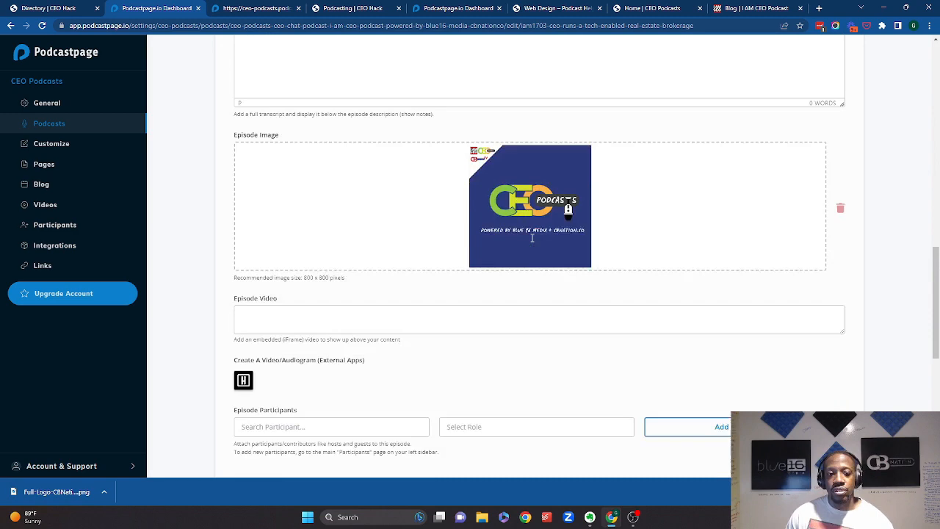
{"action": "scroll", "coordinate": [530, 239], "scroll_direction": "down", "scroll_amount": 3}
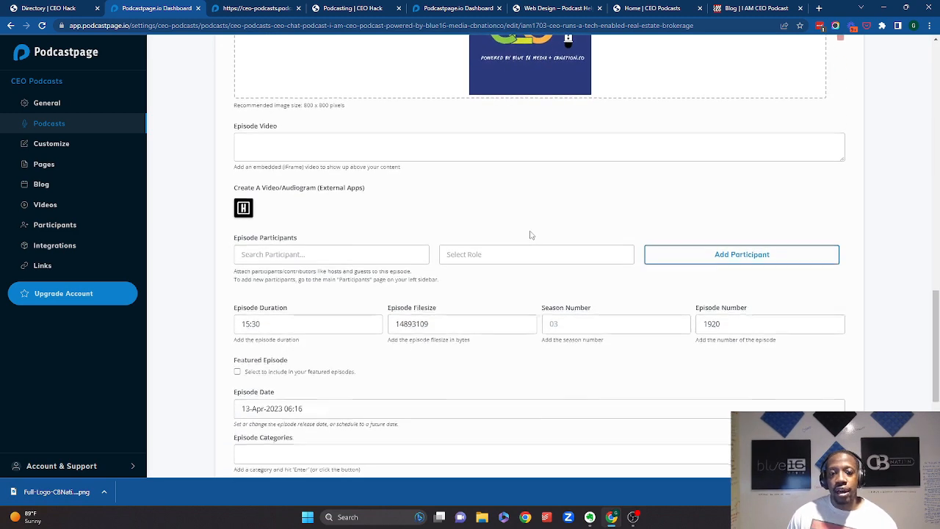
{"action": "scroll", "coordinate": [531, 236], "scroll_direction": "down", "scroll_amount": 1}
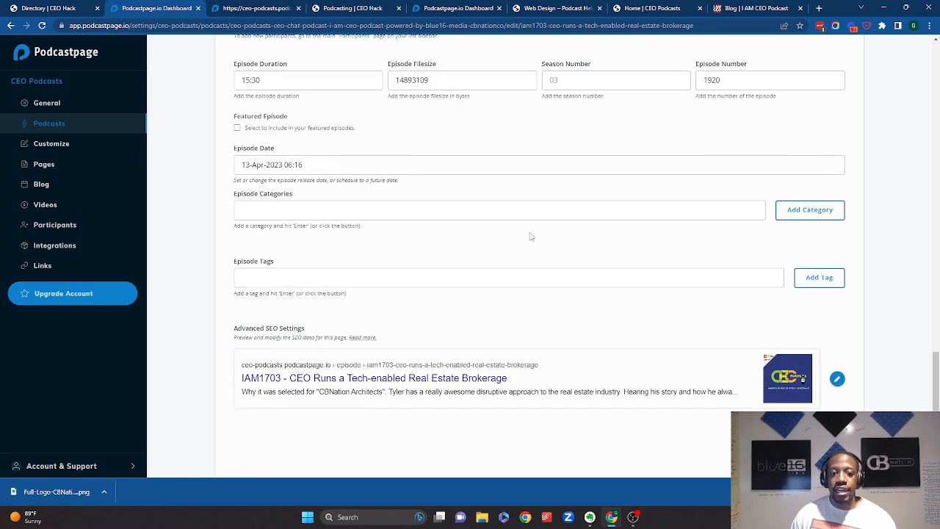
{"action": "left_click", "coordinate": [838, 380]}
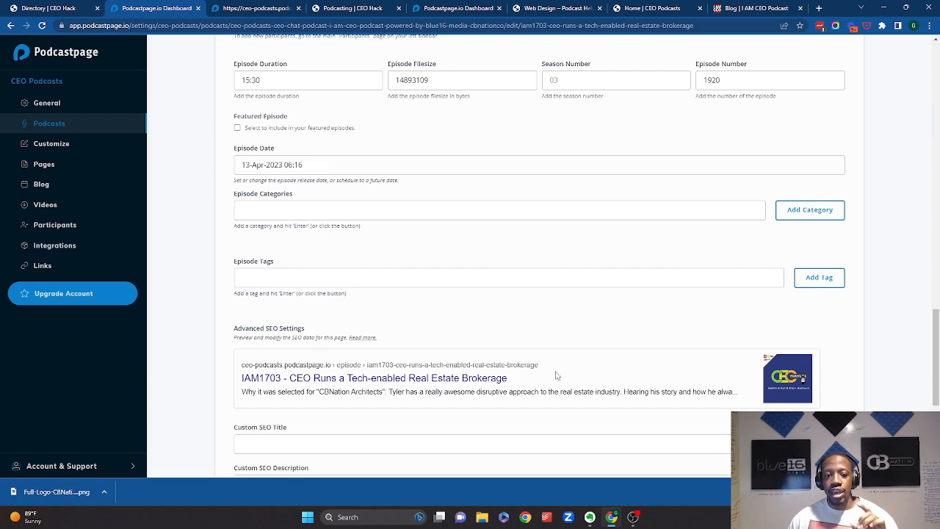
{"action": "scroll", "coordinate": [510, 356], "scroll_direction": "down", "scroll_amount": 3}
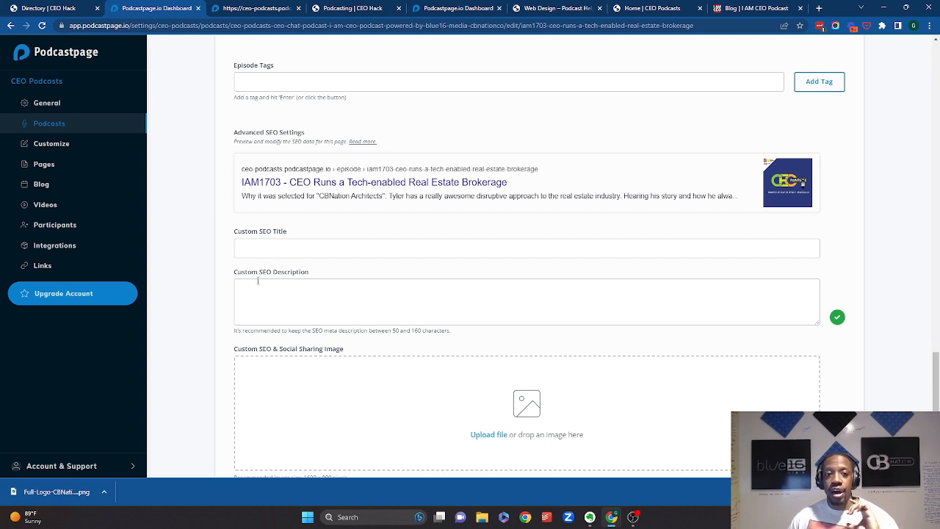
{"action": "scroll", "coordinate": [257, 280], "scroll_direction": "down", "scroll_amount": 1}
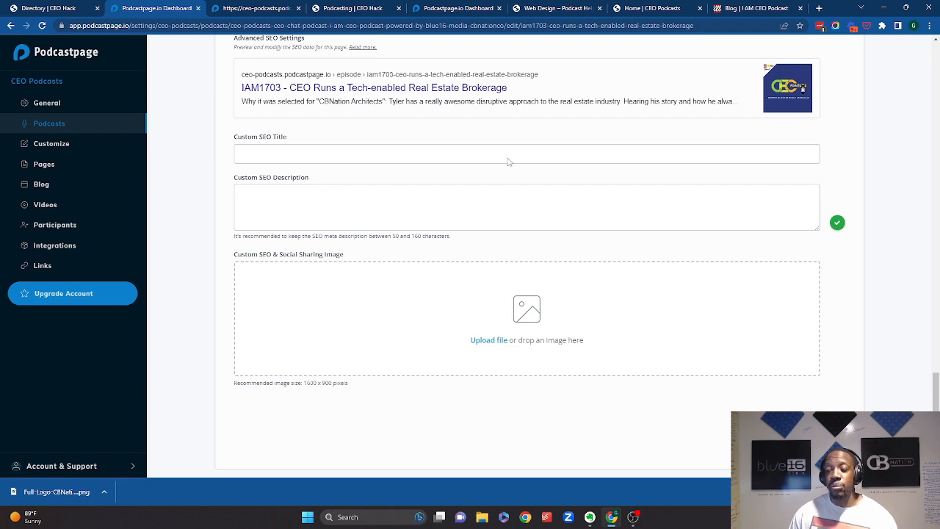
- Open the account settings overview, then return to the site's General settings
{"action": "key", "text": "alt+Tab"}
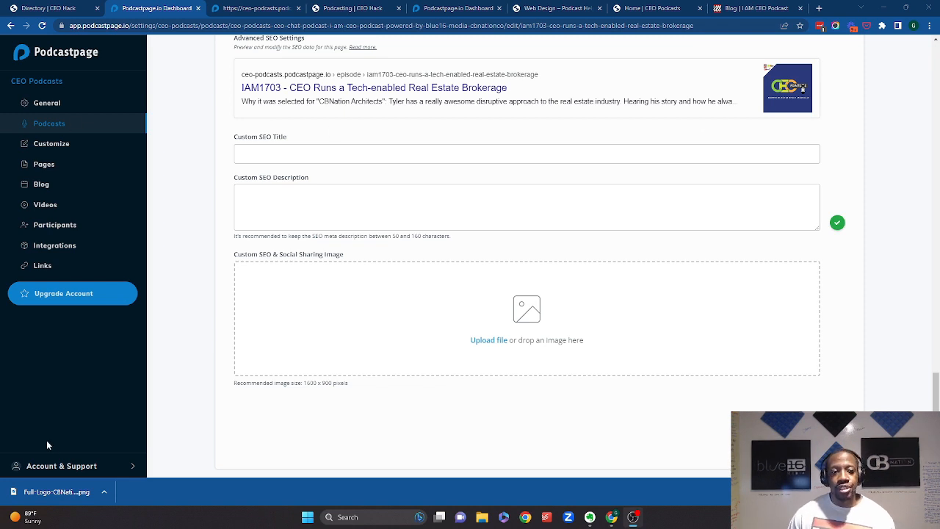
{"action": "left_click", "coordinate": [72, 466]}
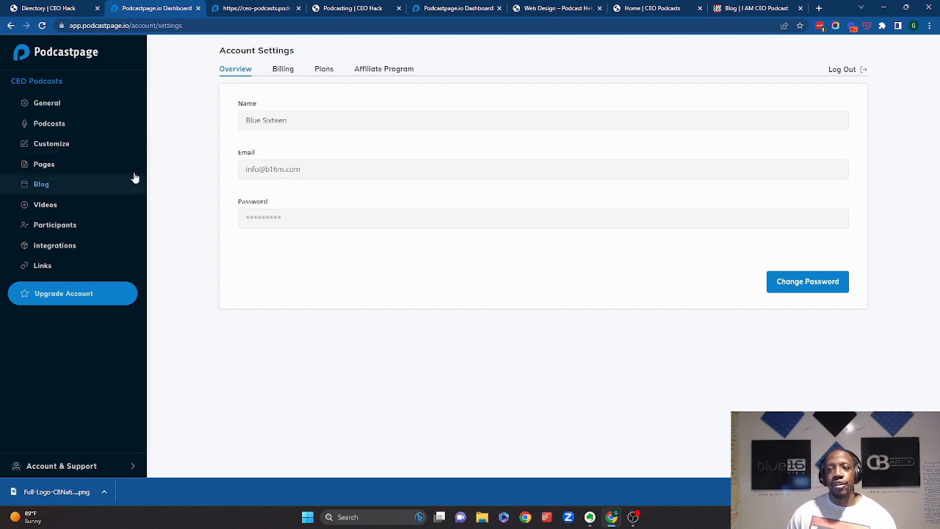
{"action": "left_click", "coordinate": [36, 113]}
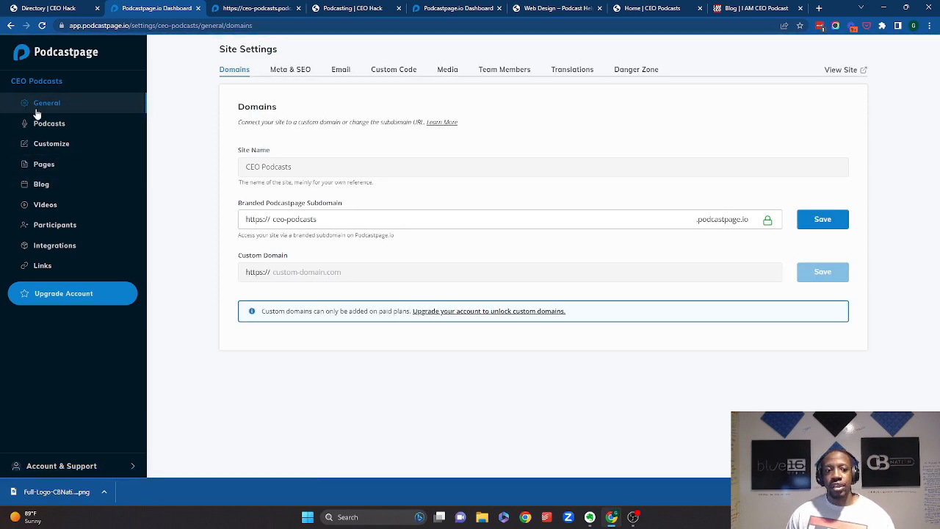